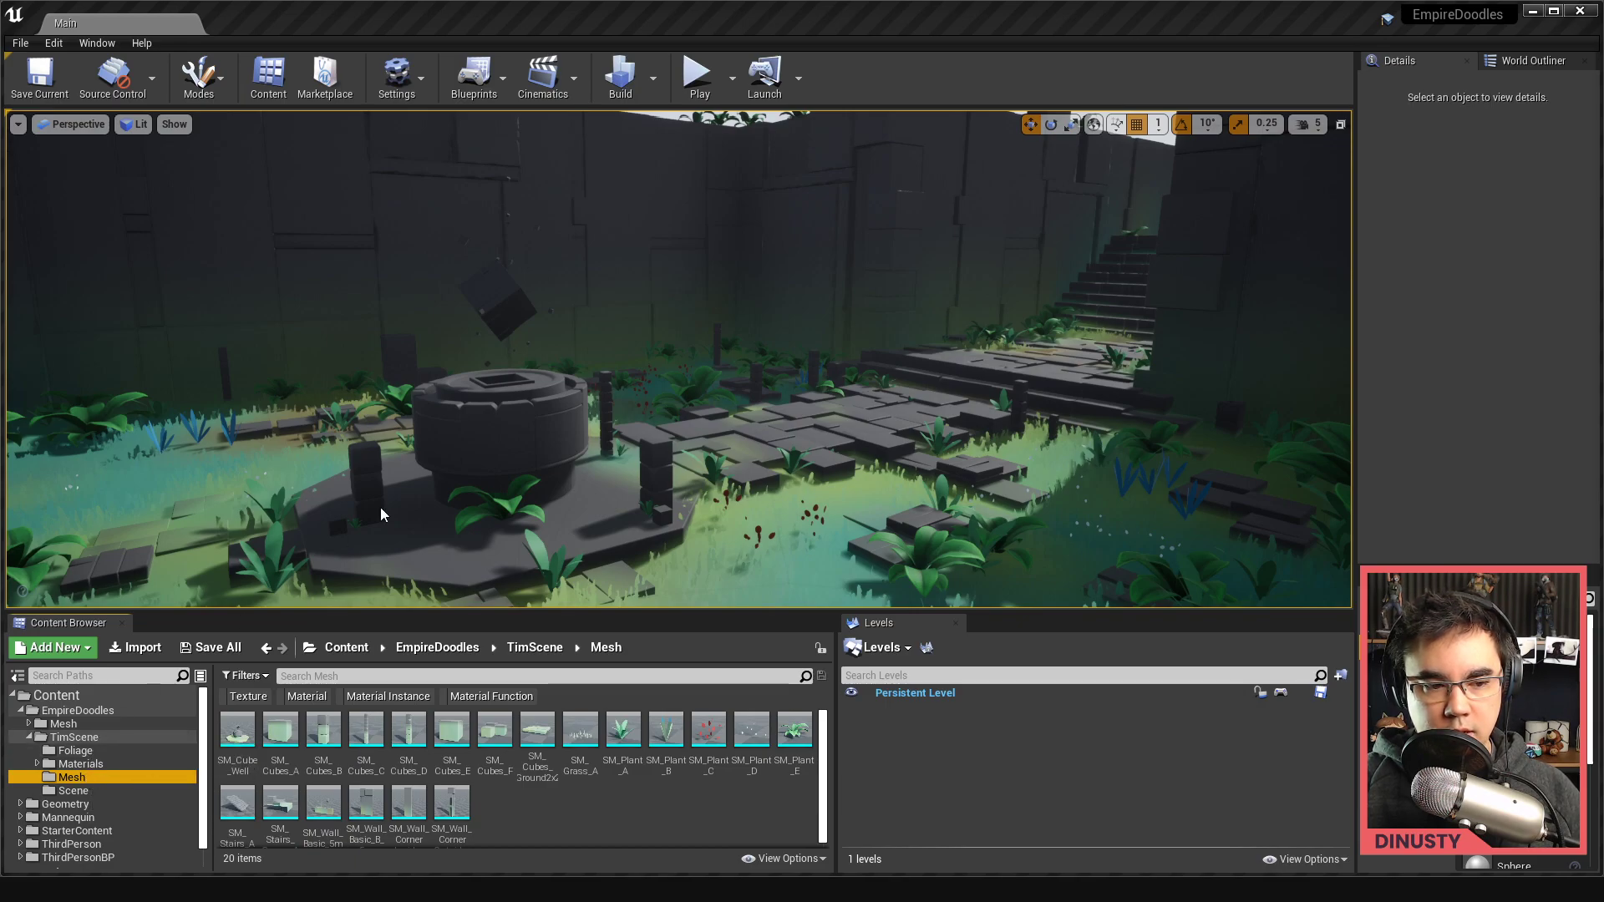
mouse_move(528, 485)
right_mouse_down()
mouse_move(519, 380)
mouse_move(535, 430)
mouse_move(516, 489)
mouse_move(529, 485)
right_mouse_up()
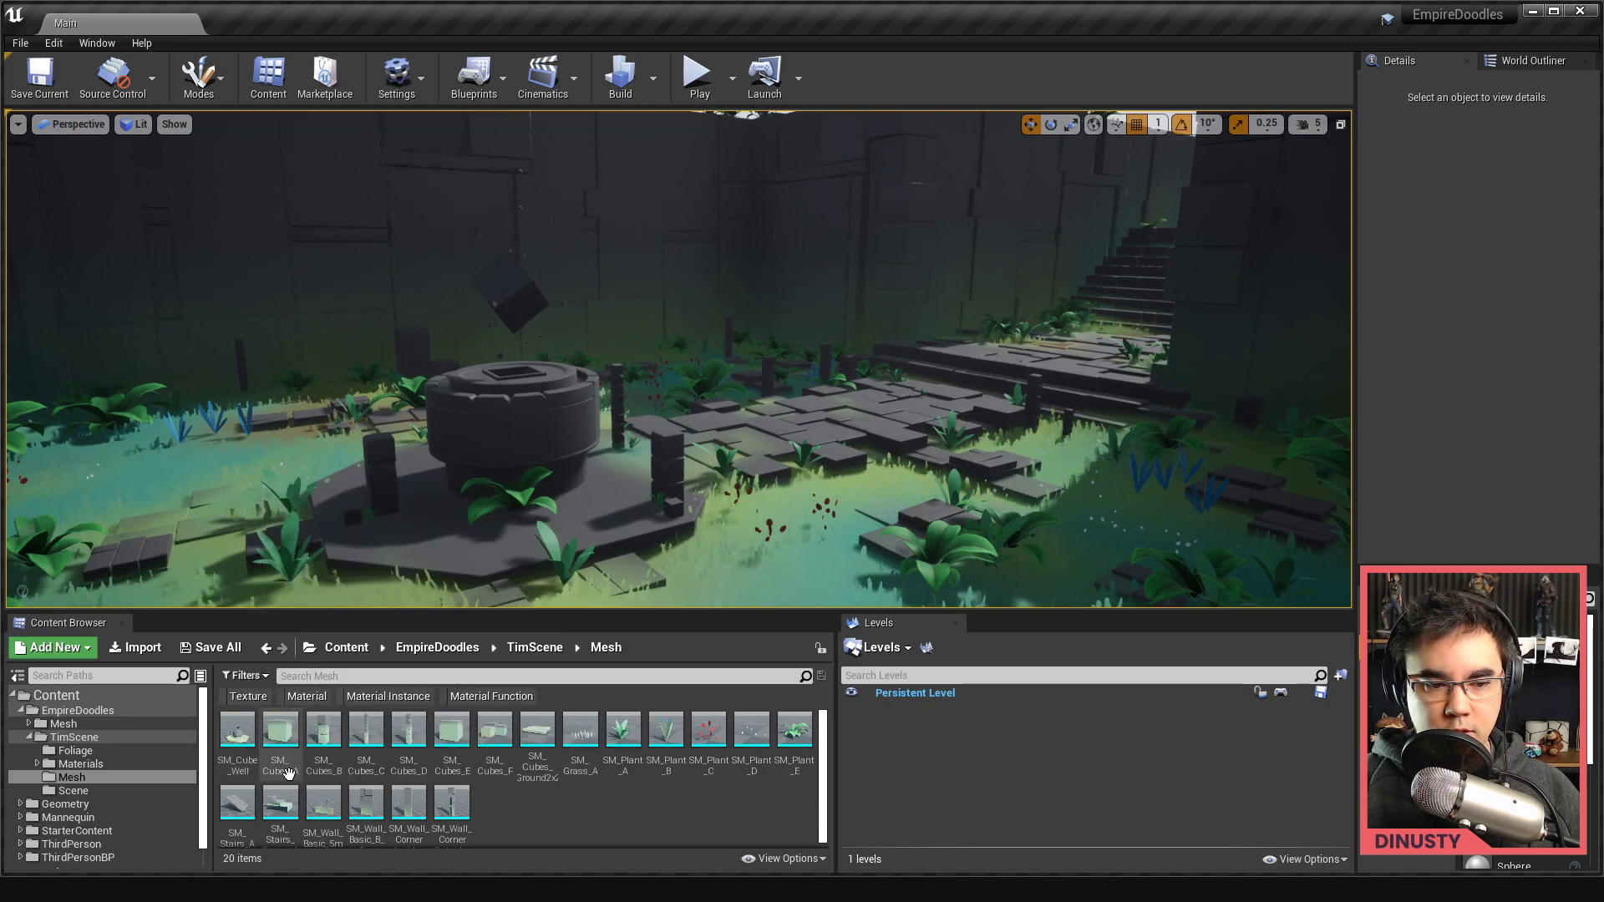
left_click(366, 735)
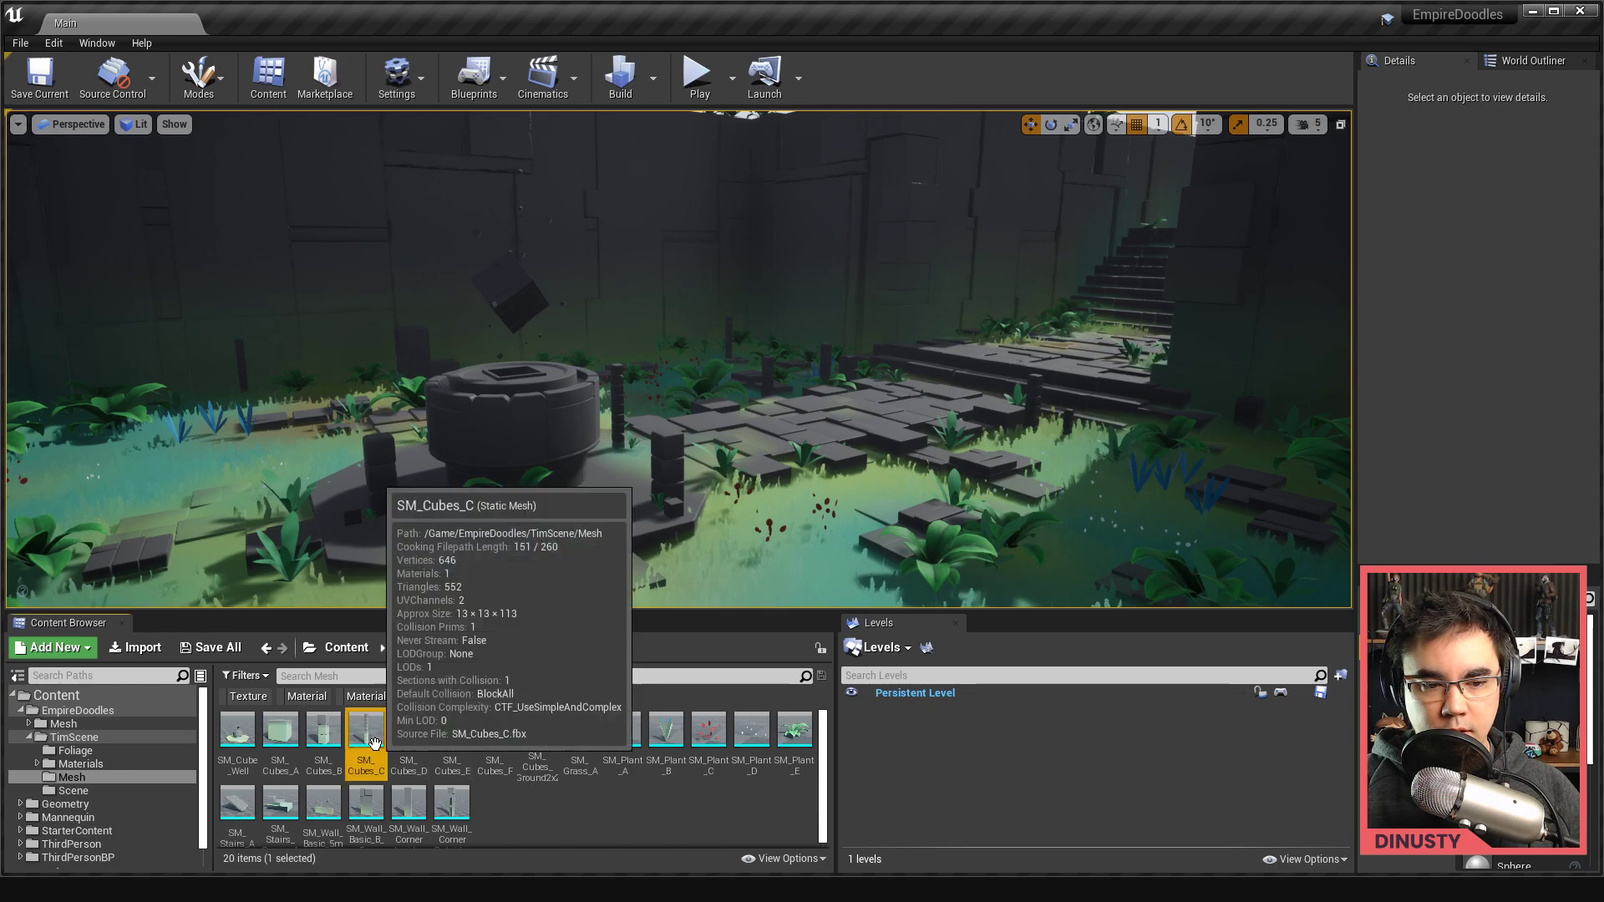
left_click(739, 481)
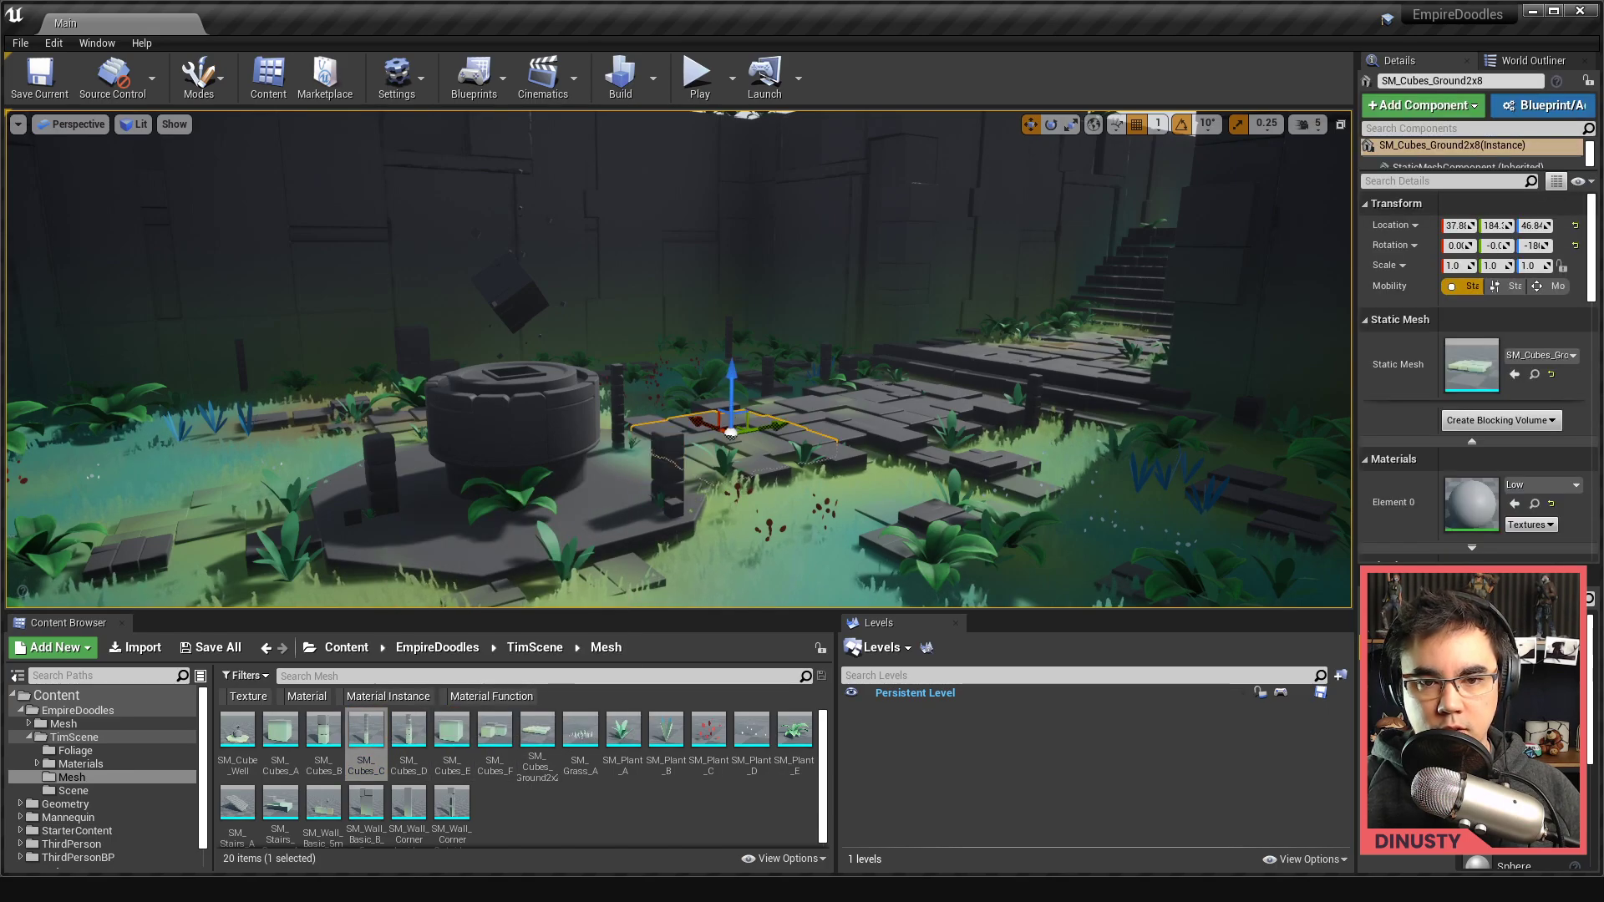
left_click(322, 525)
key("ctrl+z")
key("ctrl+z")
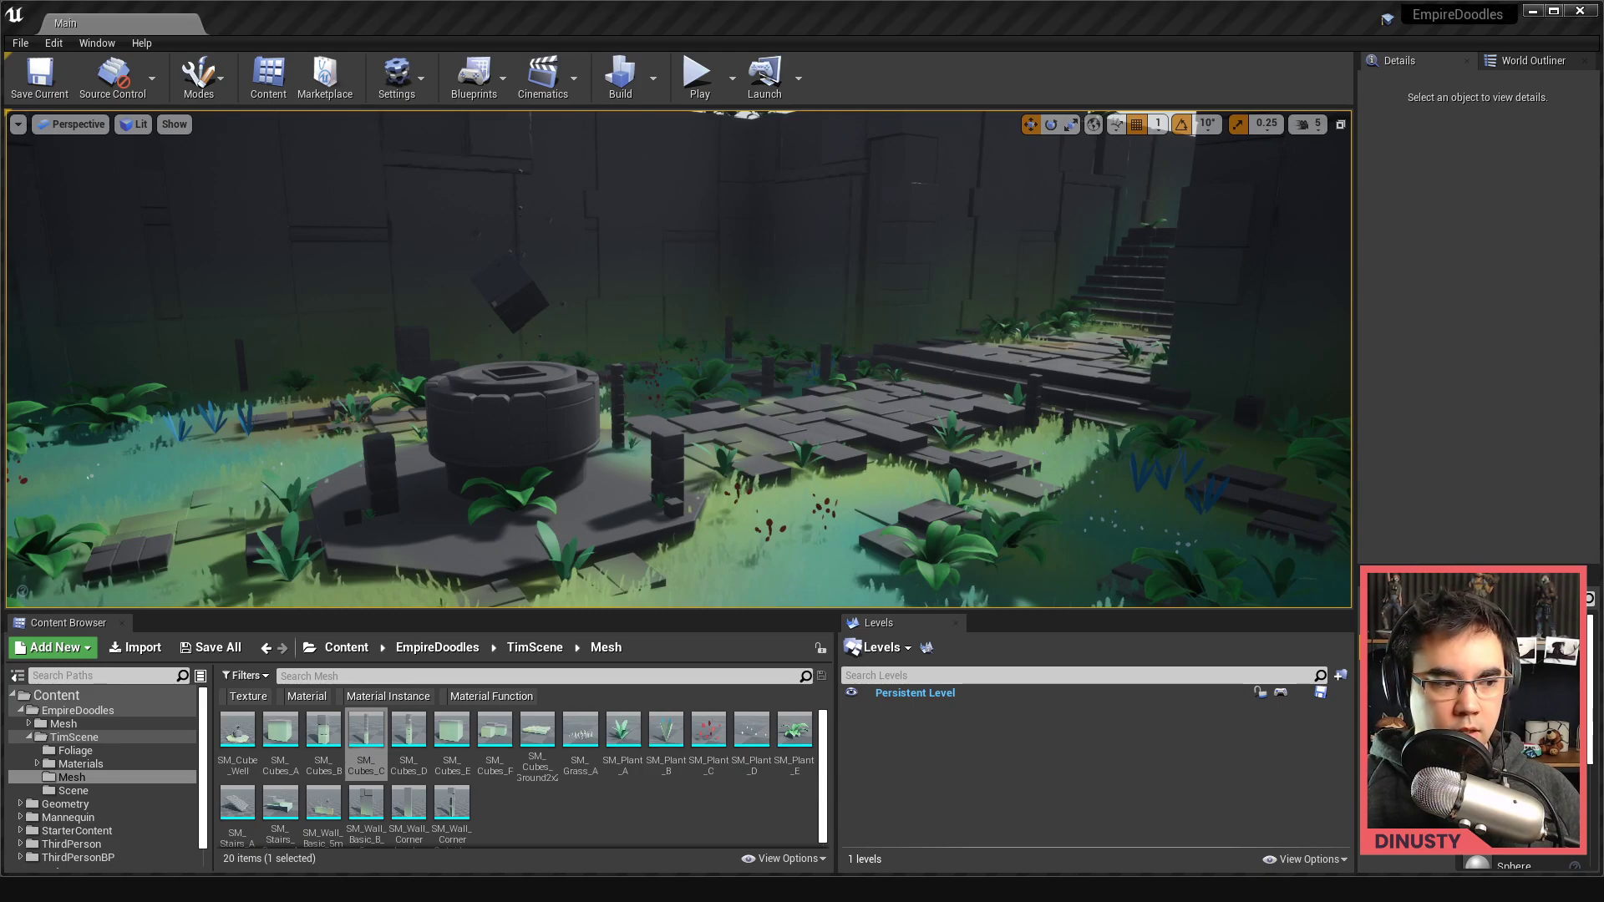
Step: Switch to Blender and look through the Props, Walls and Test Meshes collections by isolating each one in turn
key("alt+Tab")
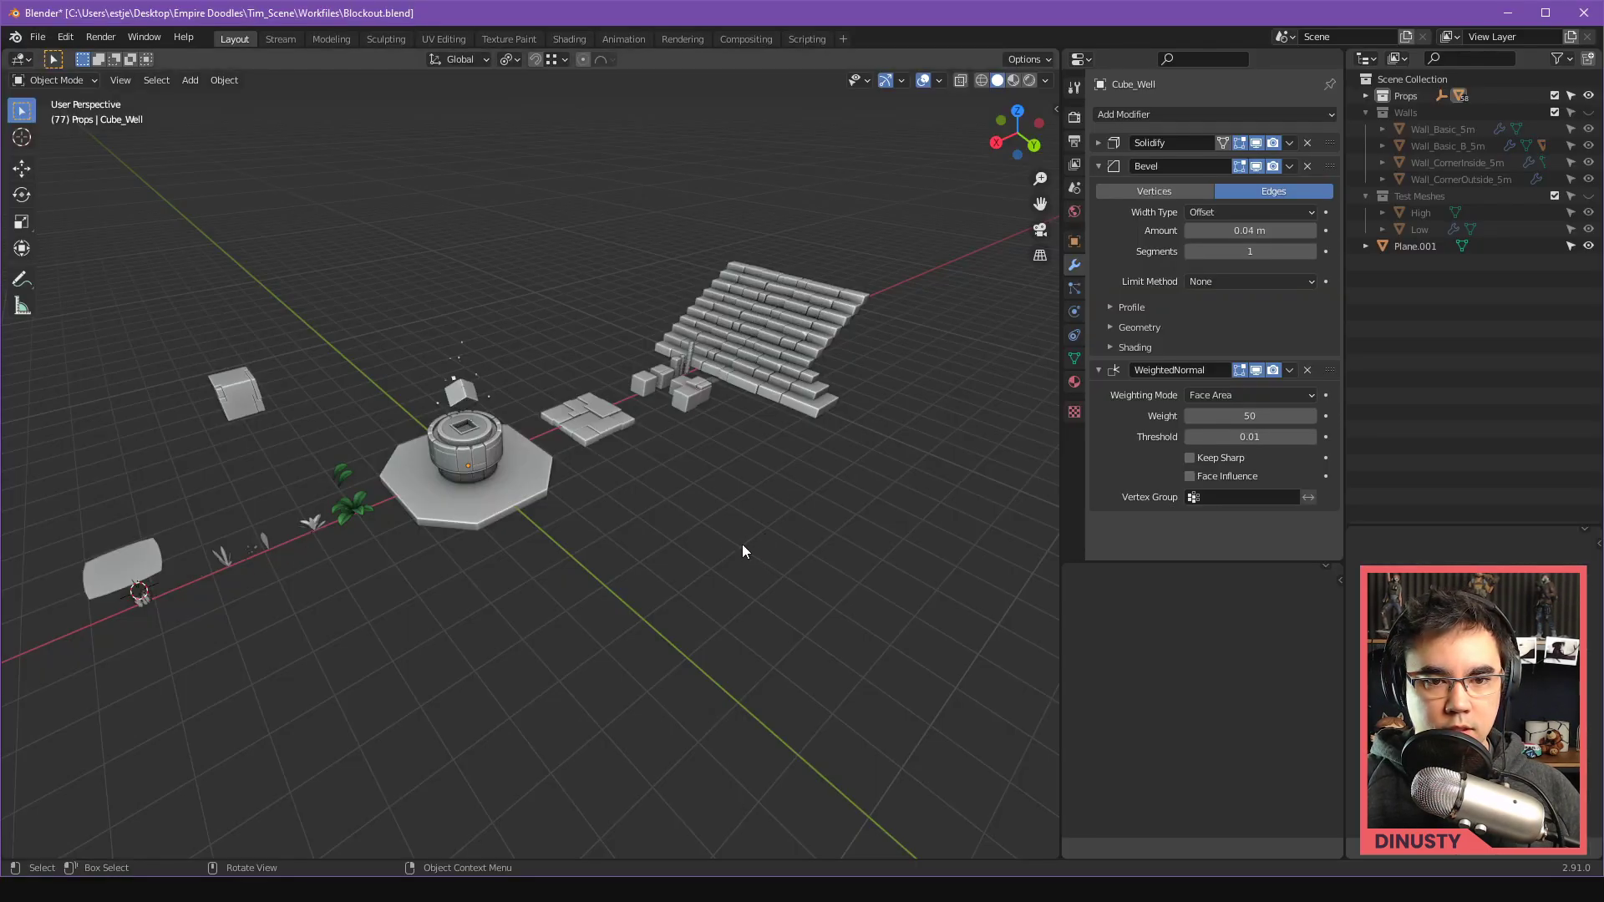
middle_click_drag(742, 544, 809, 538)
key("2")
key("3")
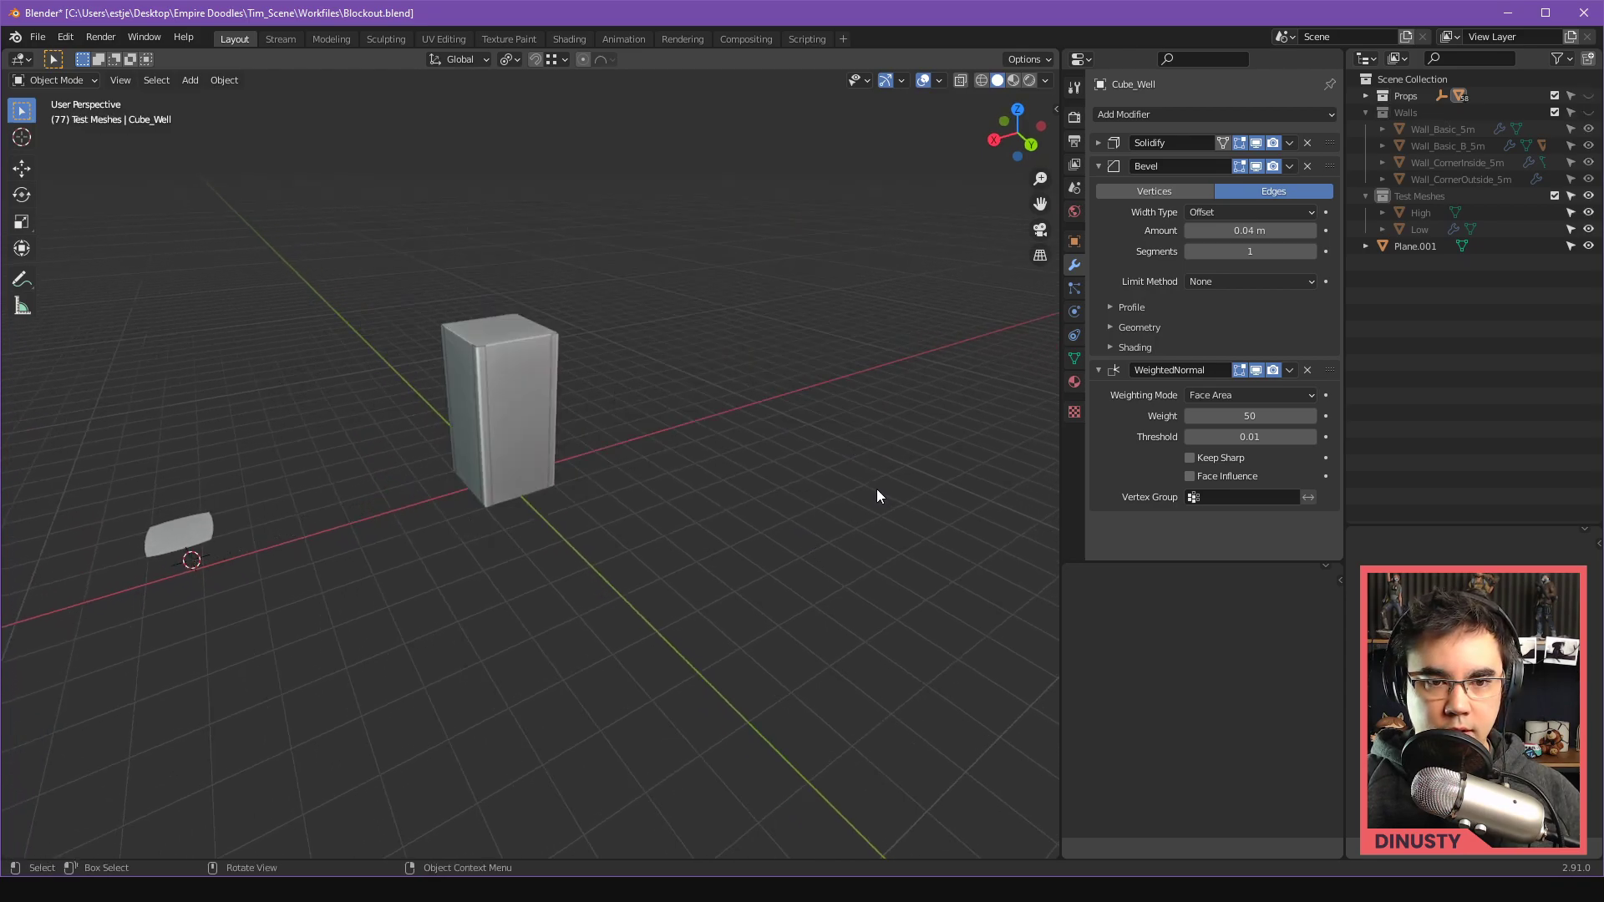
key("2")
key("1")
key("2")
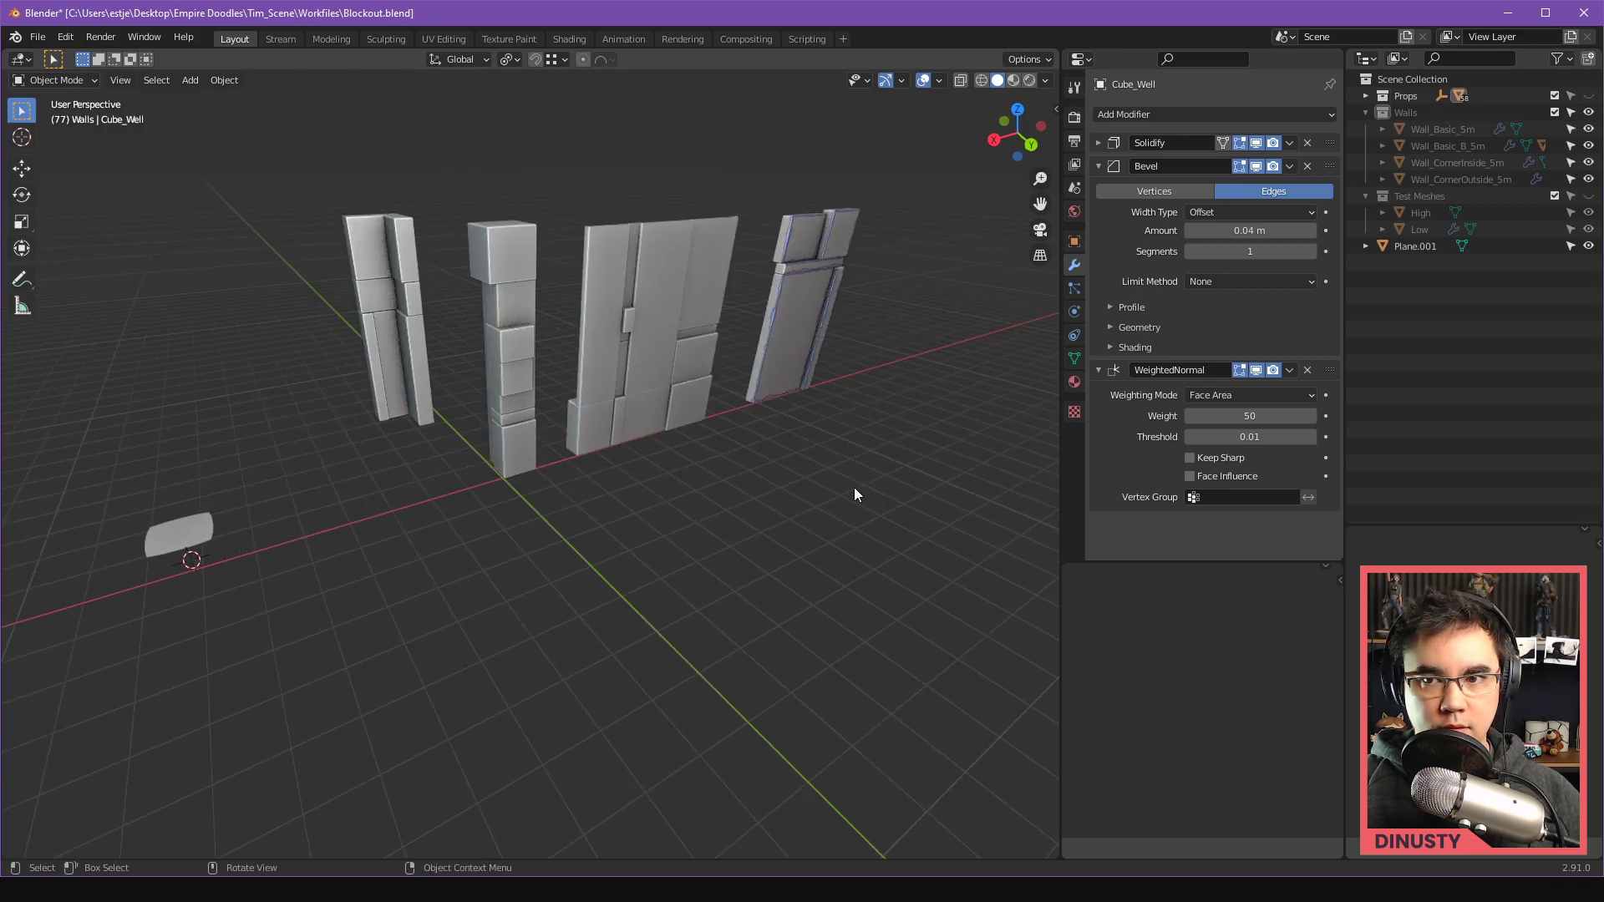
key("1")
middle_click_drag(805, 498, 855, 501)
key("2")
key("3")
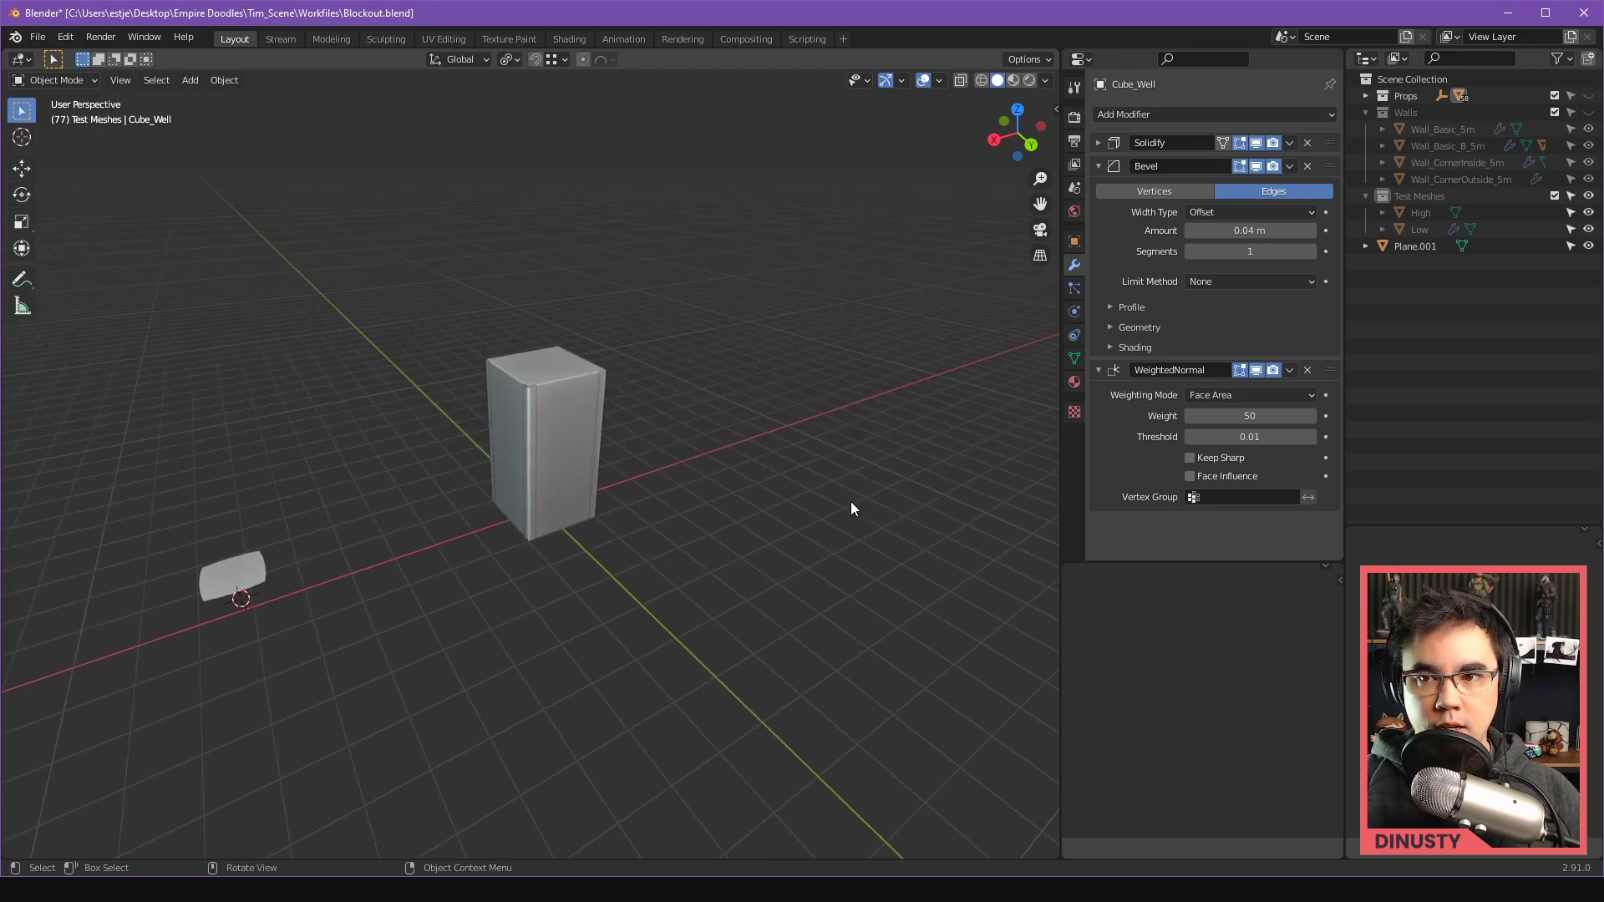
Step: Move Plane.001 into the Props collection, cycle through the three collections to check them, and leave only Props shown
left_click(239, 582)
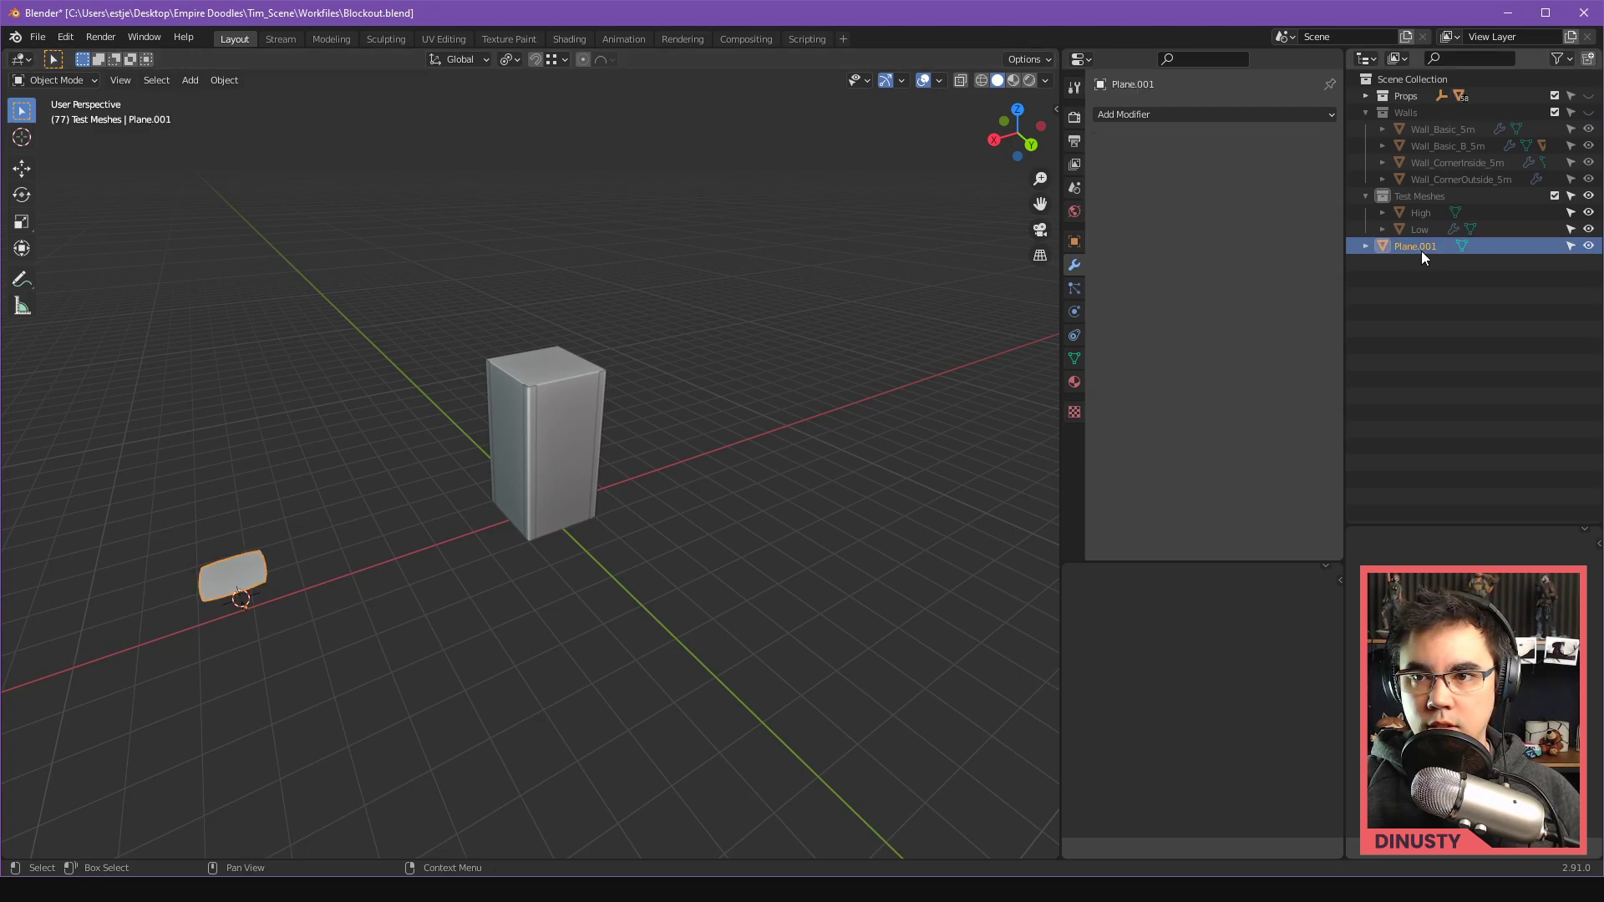
left_click_drag(1421, 251, 1406, 97)
middle_click_drag(728, 327, 716, 259, "shift")
key("1")
key("2")
key("3")
key("2")
key("1")
left_click(754, 288)
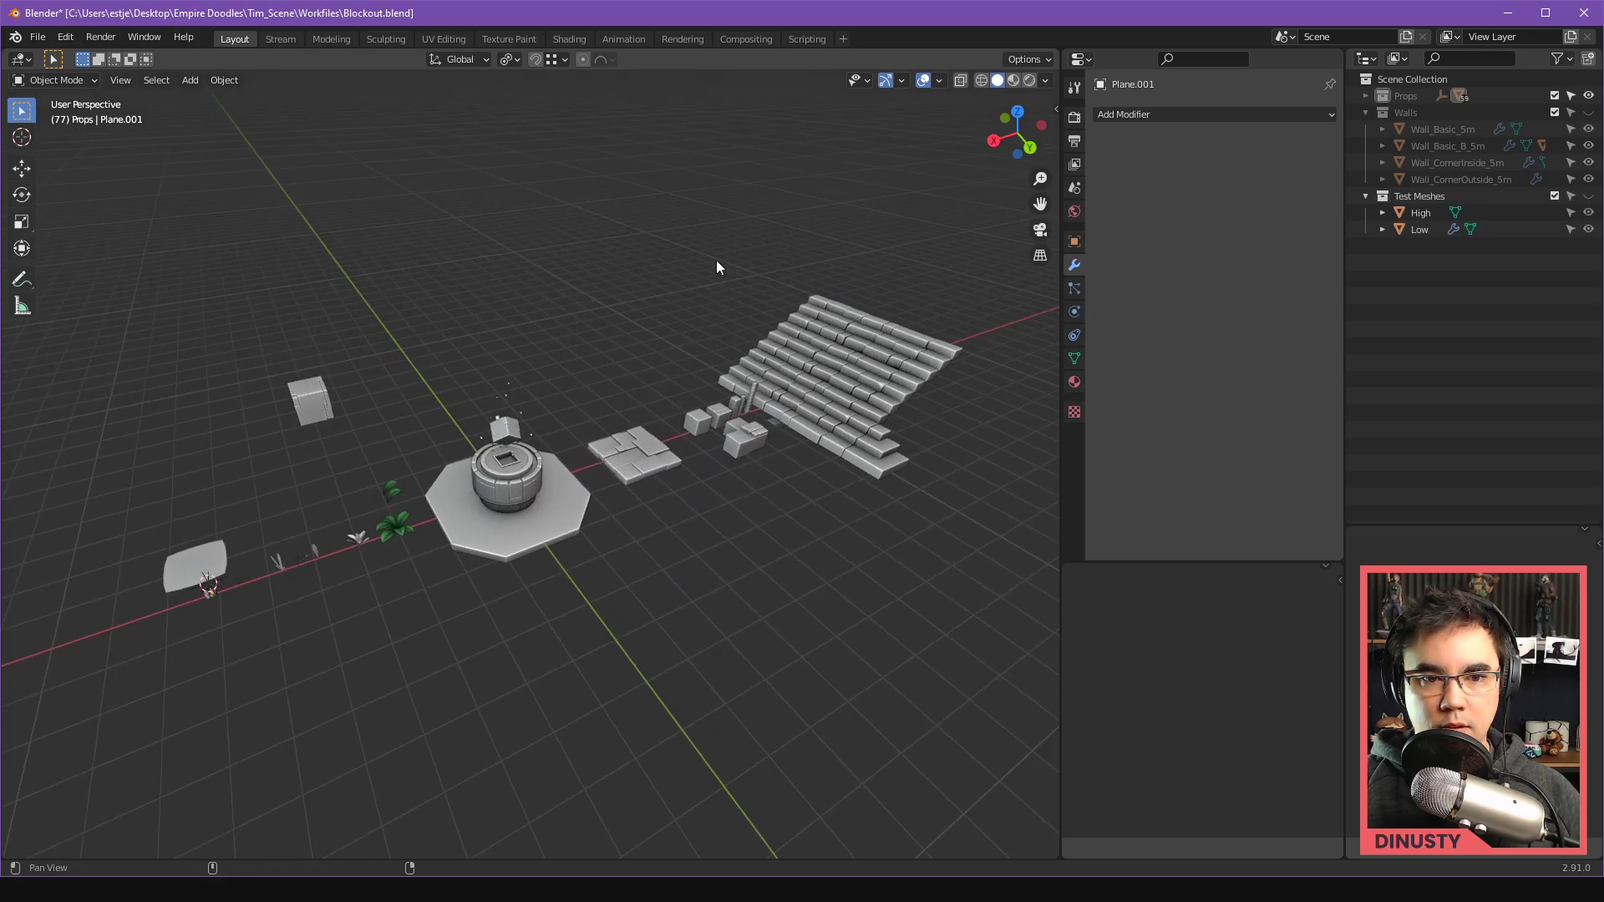
Step: Examine the stairs, cube clusters, ground tiles and well in the Props collection from several angles
left_click_drag(716, 260, 655, 224, "alt+shift")
left_click(577, 406)
left_click(645, 387)
left_click(759, 376)
left_click_drag(792, 421, 608, 454, "alt+shift")
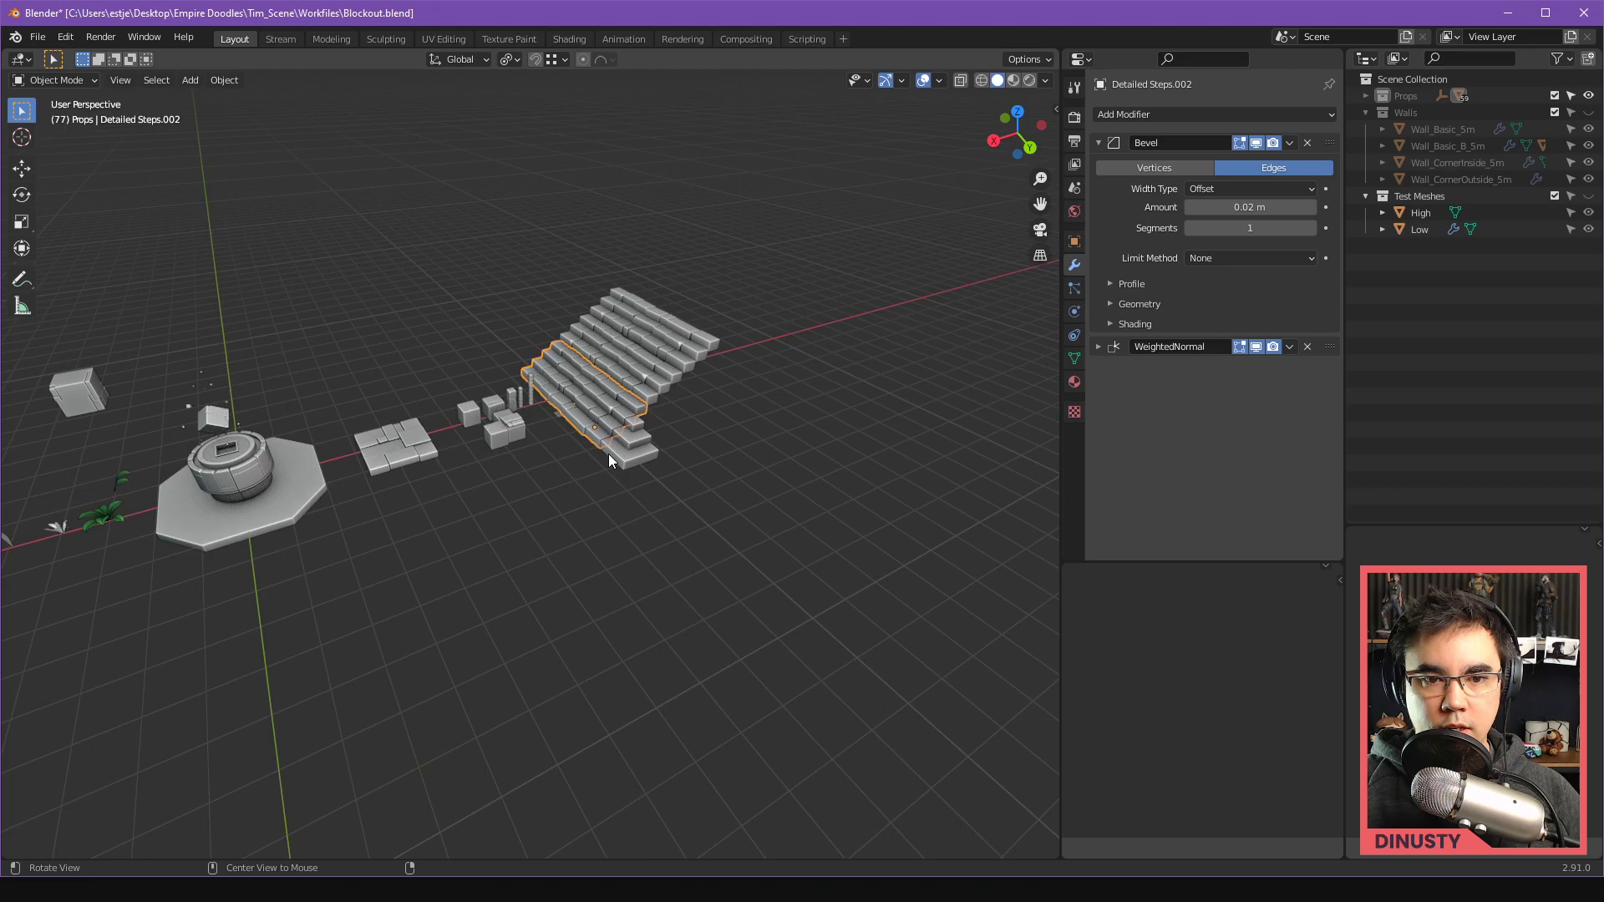
middle_click_drag(608, 454, 748, 435)
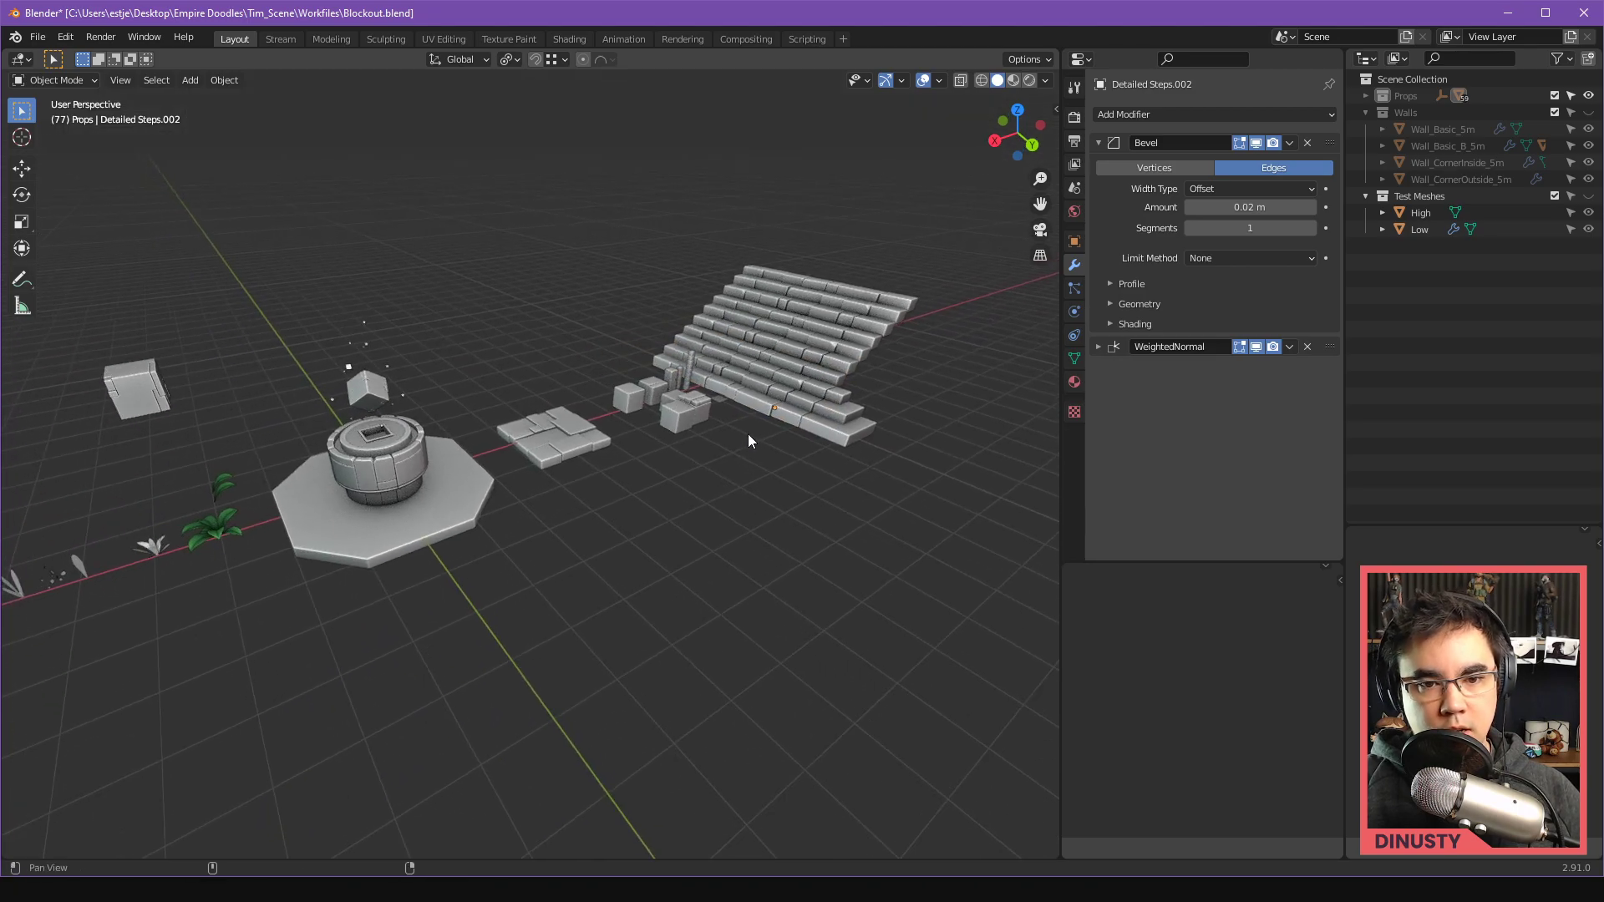
middle_click_drag(738, 494, 643, 625)
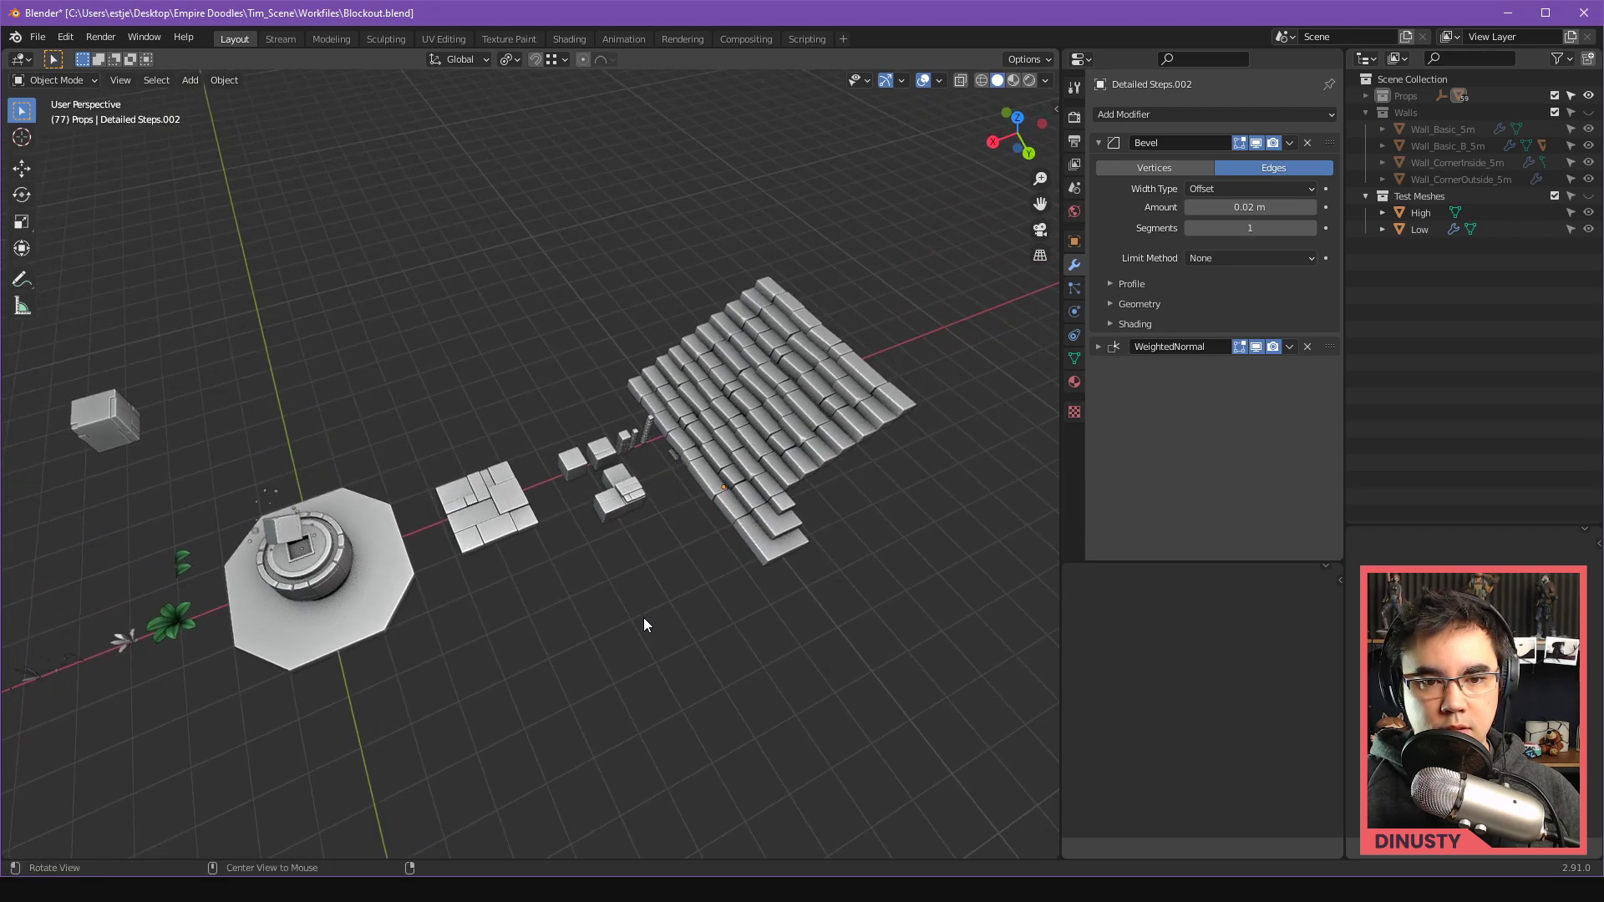
left_click_drag(643, 618, 554, 478, "alt")
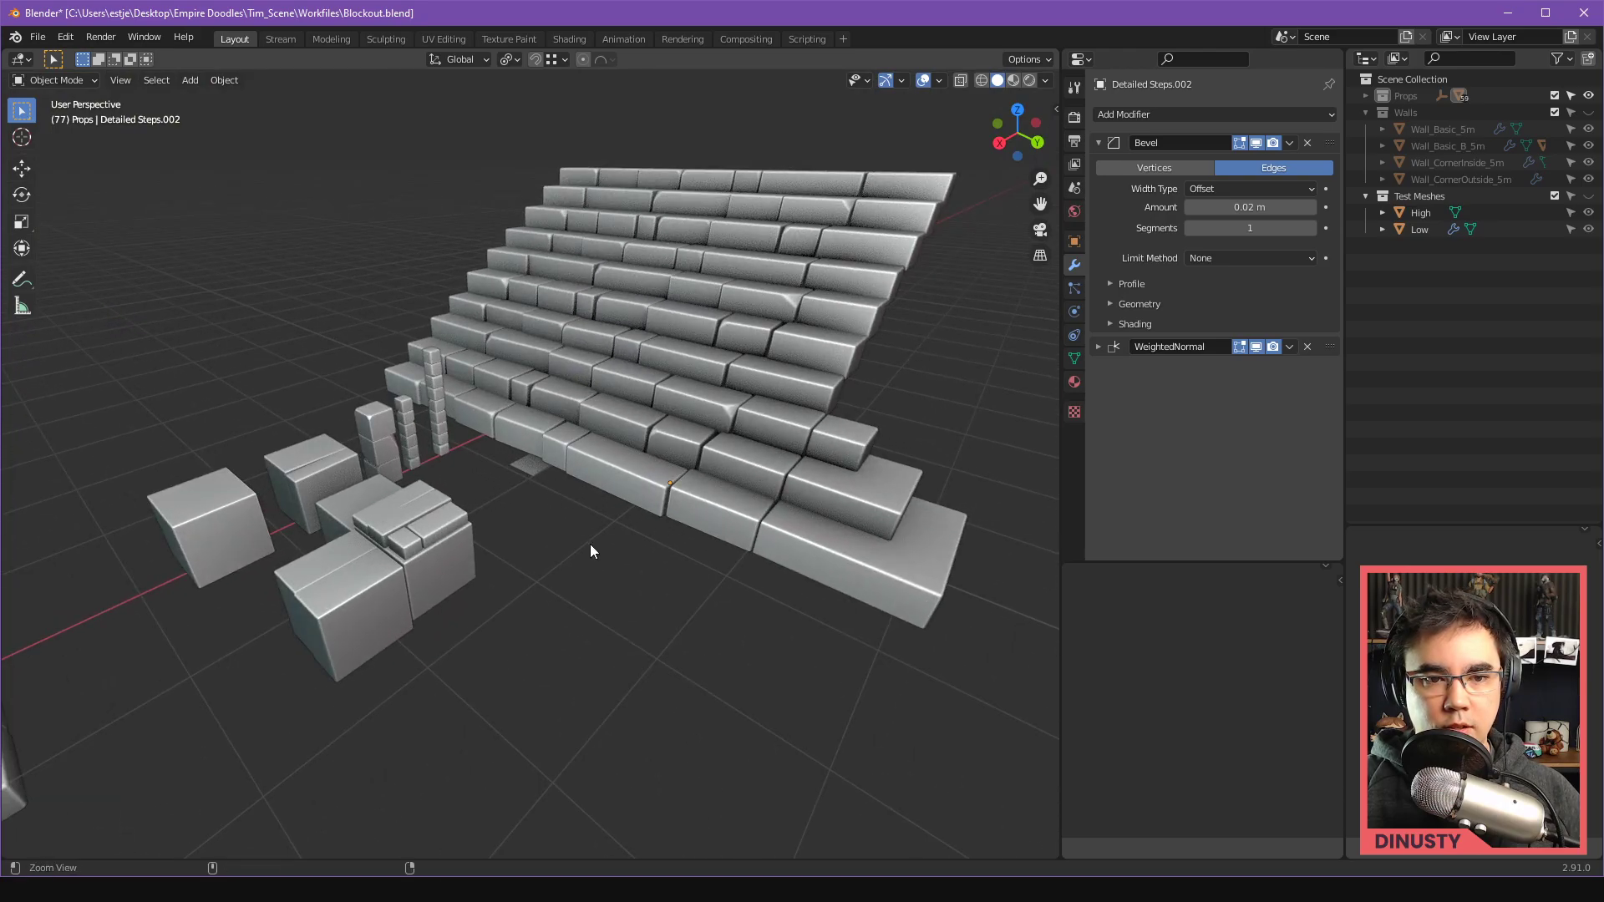
middle_click_drag(590, 551, 635, 524)
key("n")
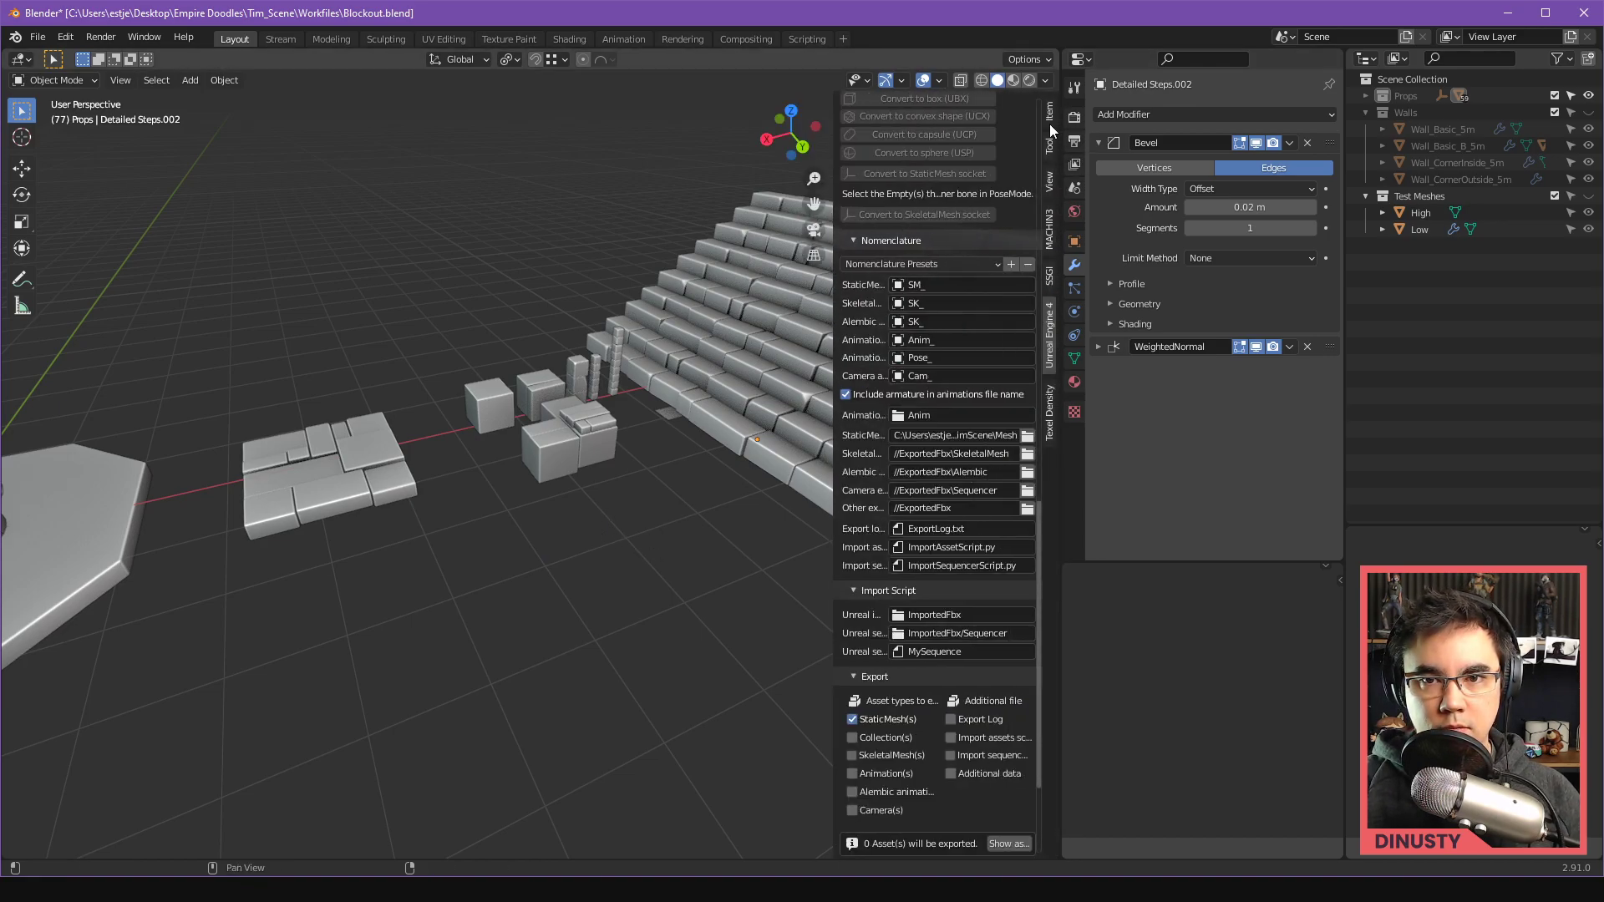
left_click(1050, 123)
left_click(1054, 175)
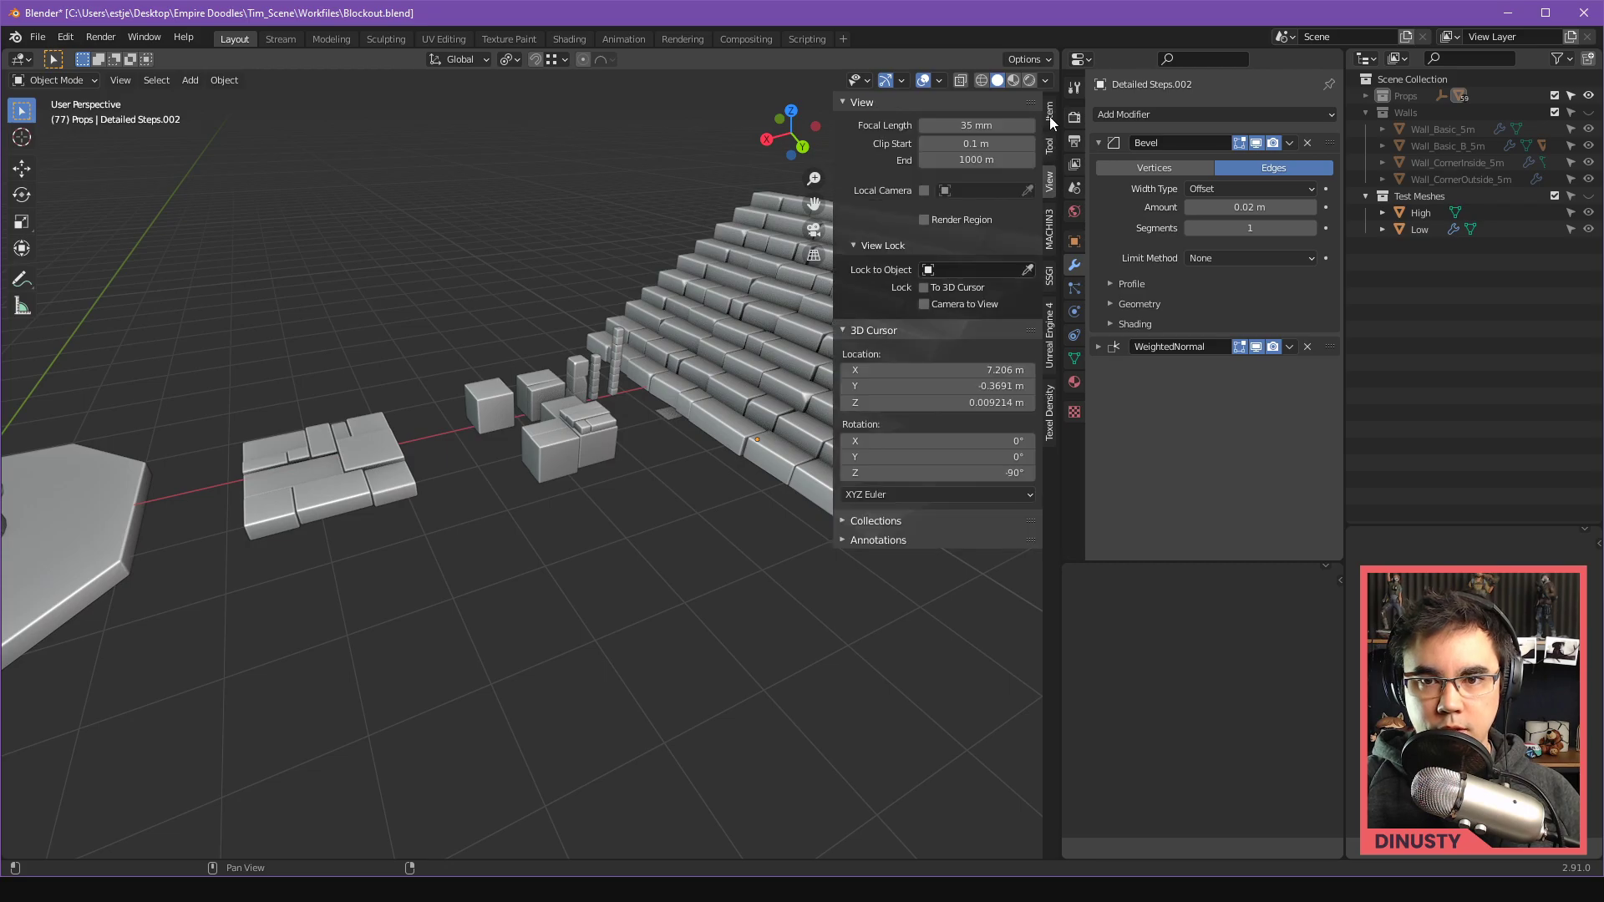
left_click(1050, 117)
left_click(1046, 146)
left_click(1050, 246)
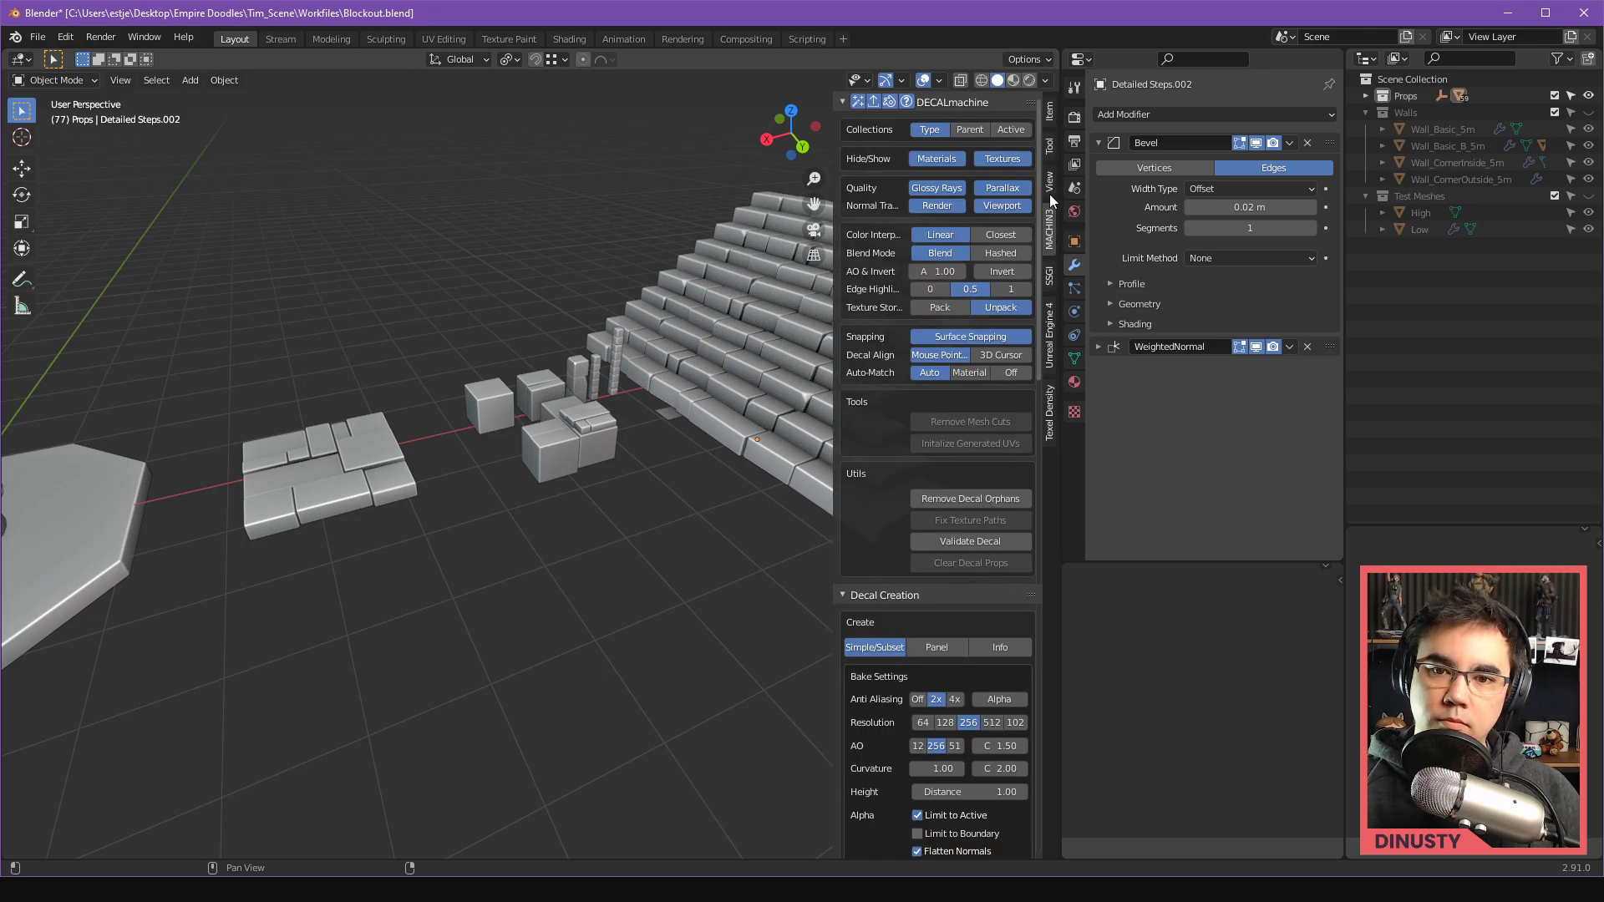
left_click(1051, 117)
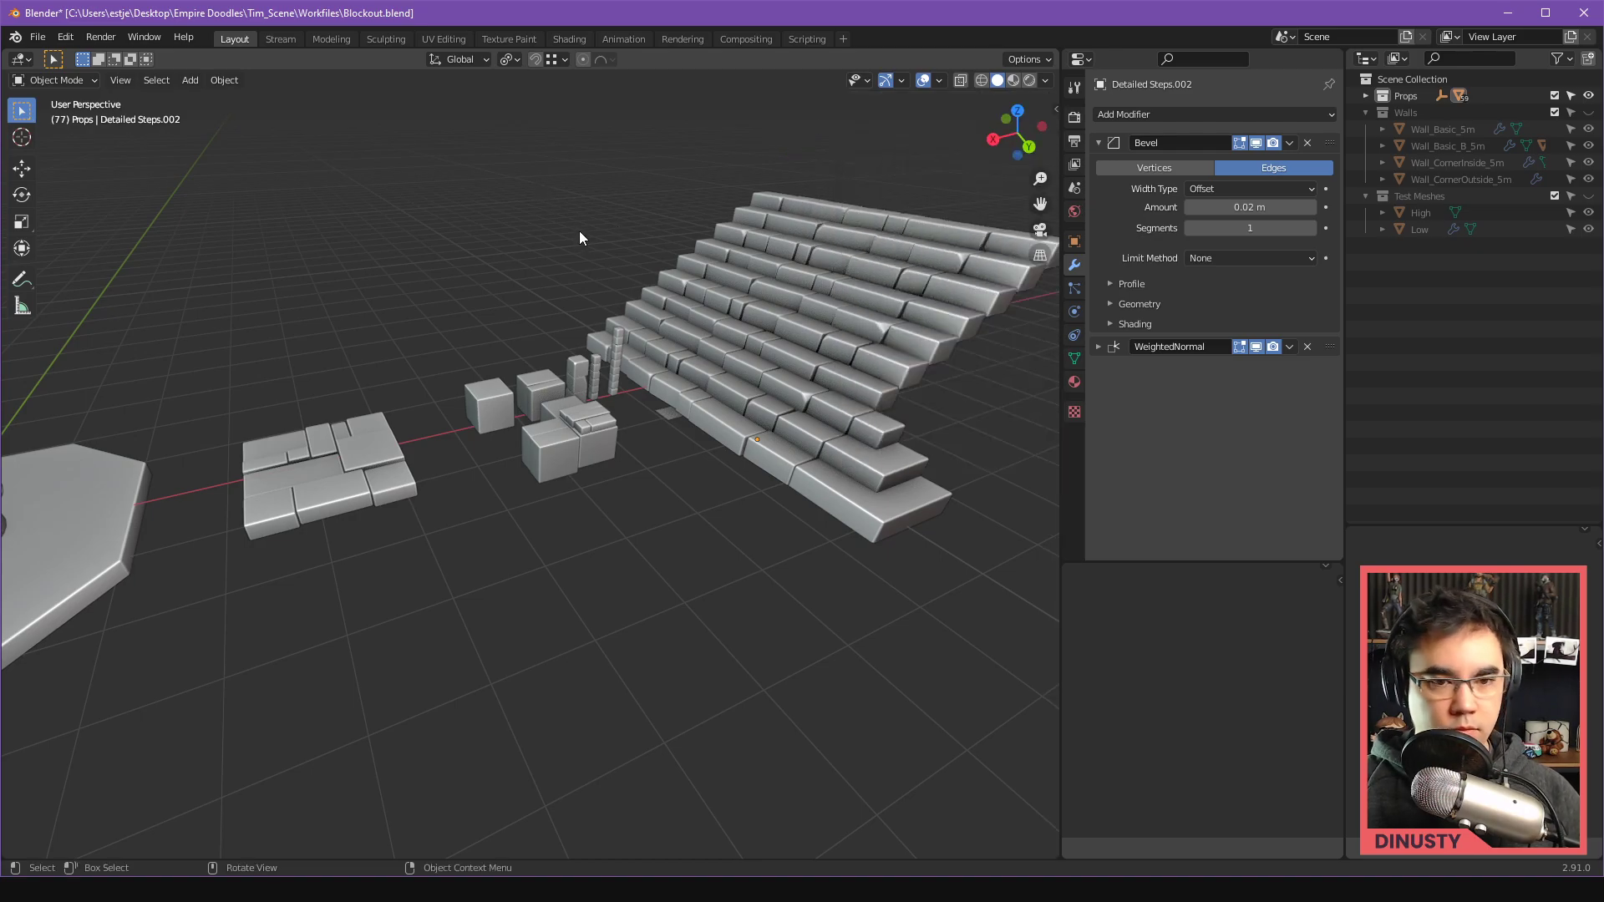
key("n")
mouse_move(633, 258)
middle_mouse_down()
mouse_move(611, 263)
mouse_move(625, 234)
middle_mouse_up()
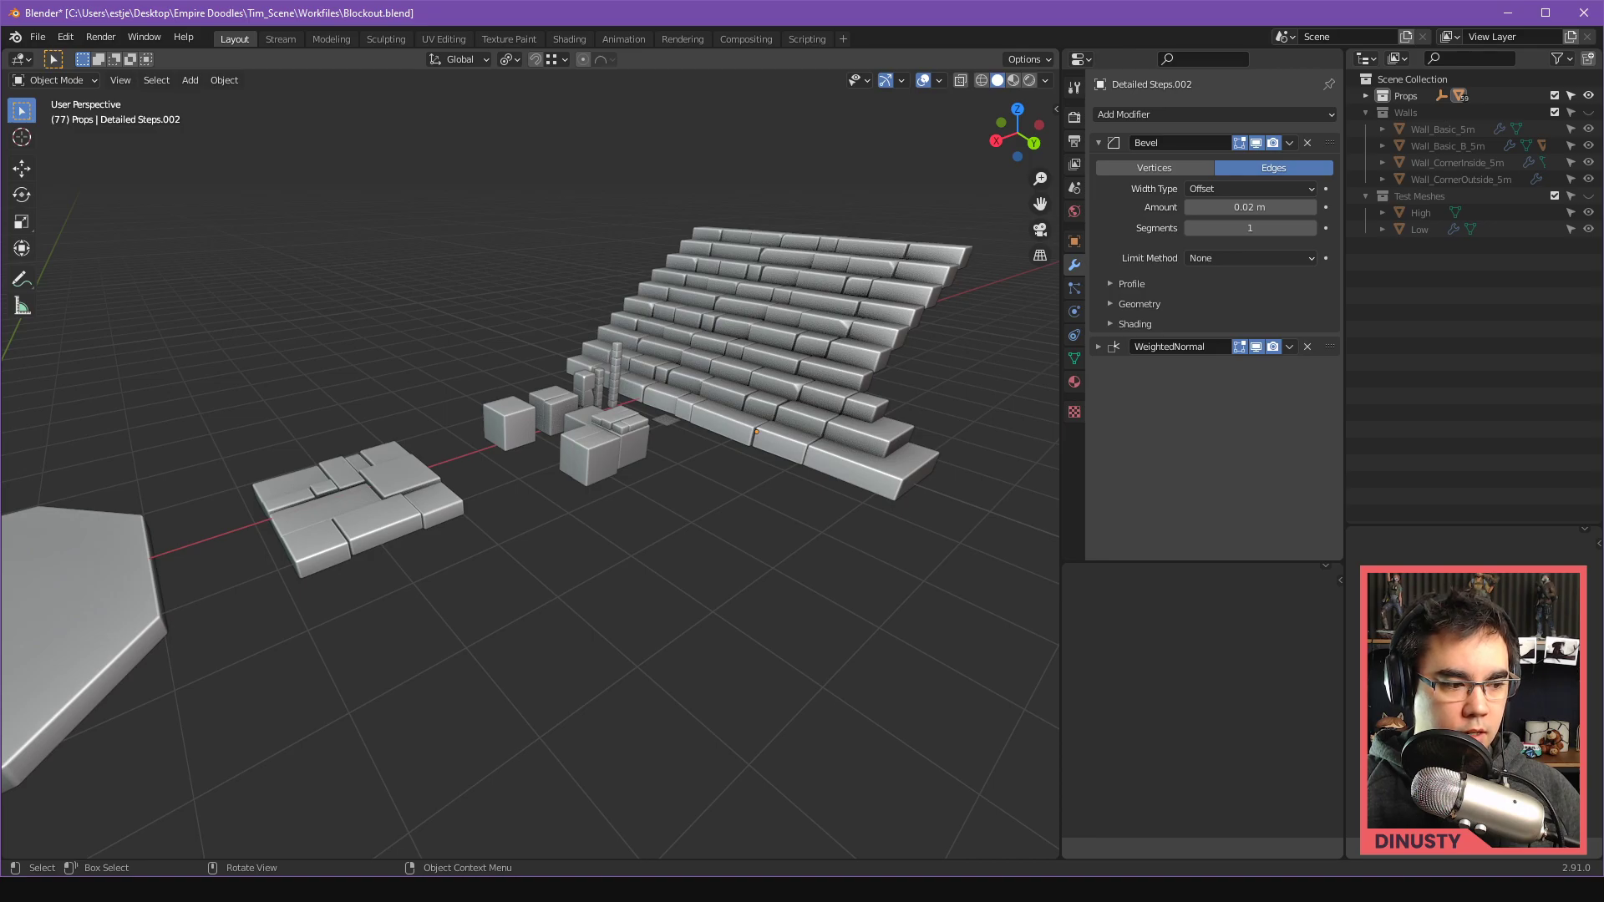
Step: Switch to the browser and look over the GitHub page of the Blender-For-UnrealEngine-Addons repository
key("alt+Tab")
scroll(643, 597, "down", 2)
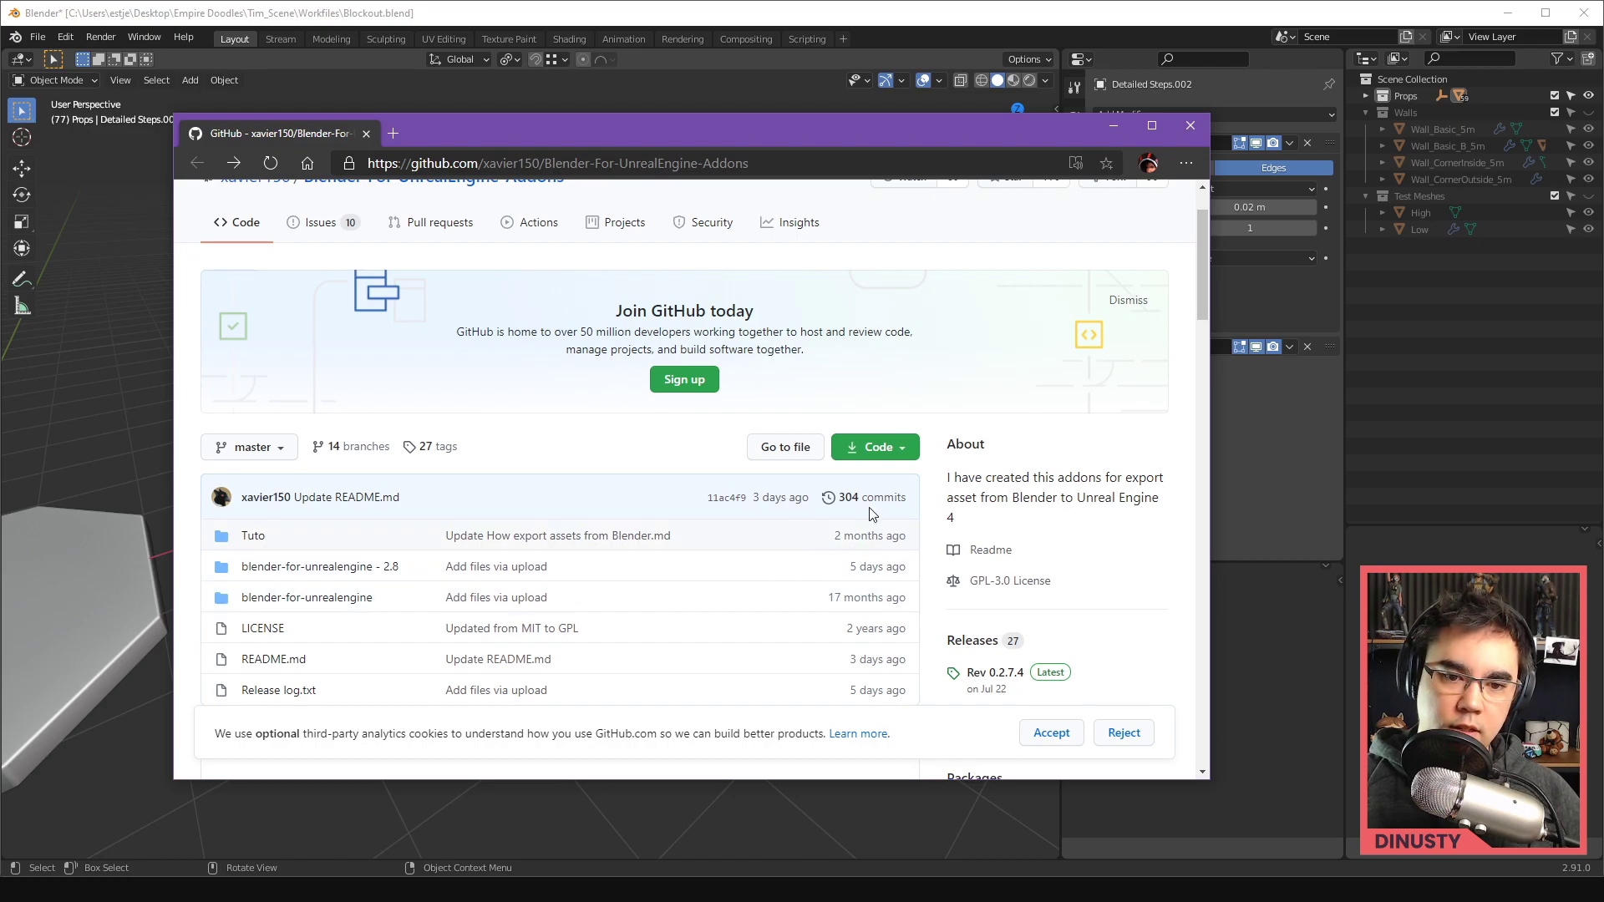
scroll(927, 491, "down", 2)
scroll(928, 491, "up", 2)
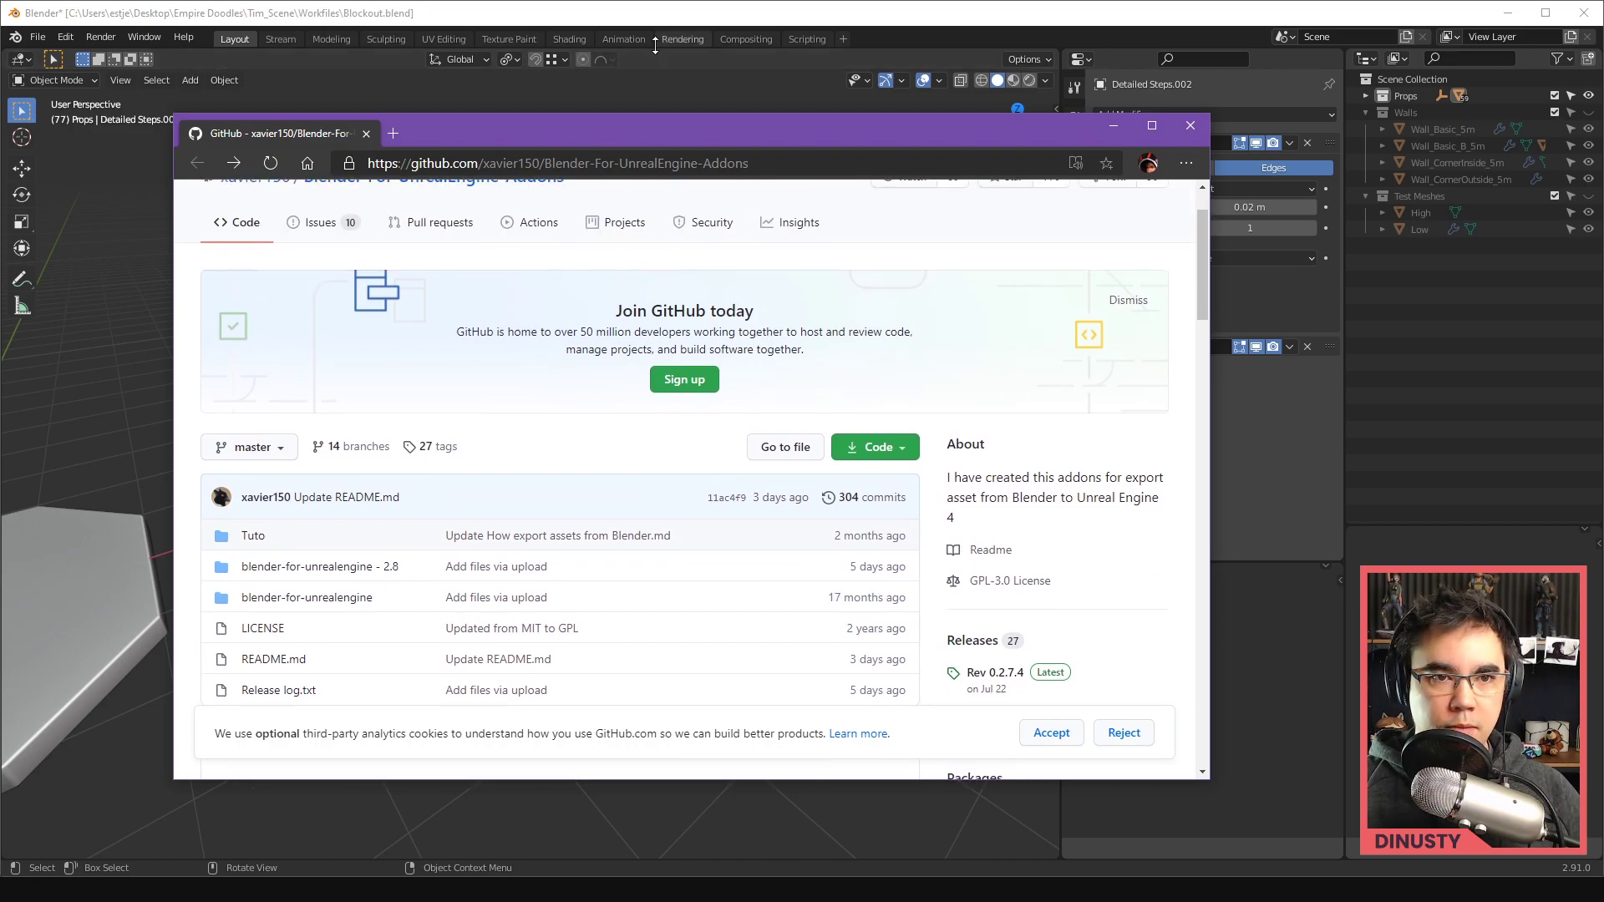
Step: Switch back to Blender, search the add-on preferences for "unreal", and close the preferences after checking the entry
key("alt+Tab")
left_click(101, 36)
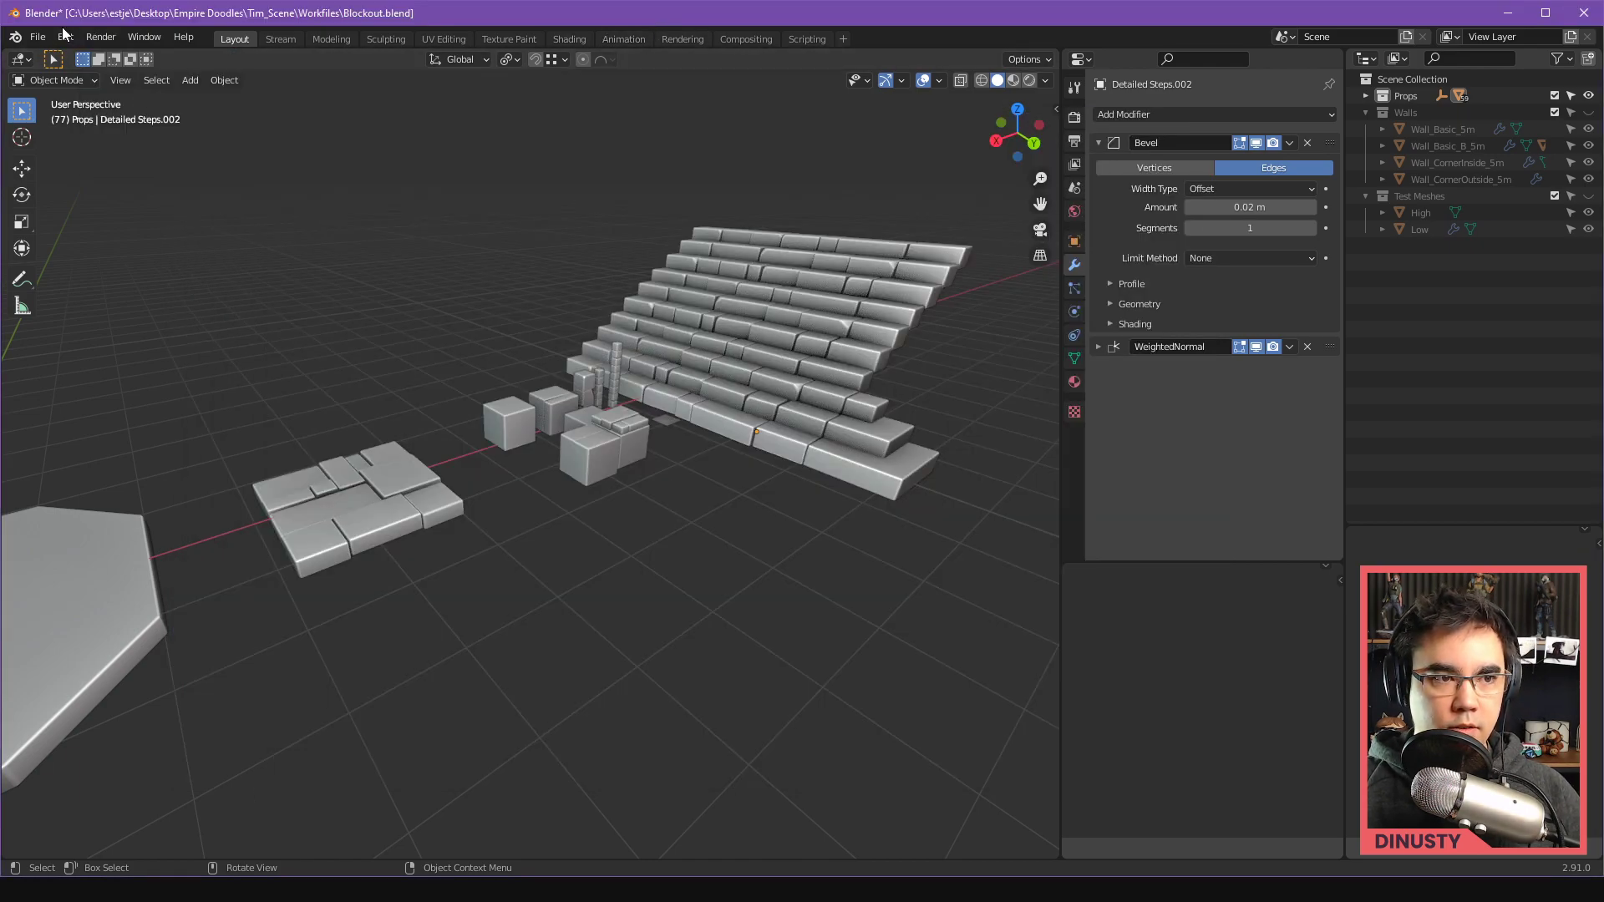
left_click(65, 38)
left_click(125, 278)
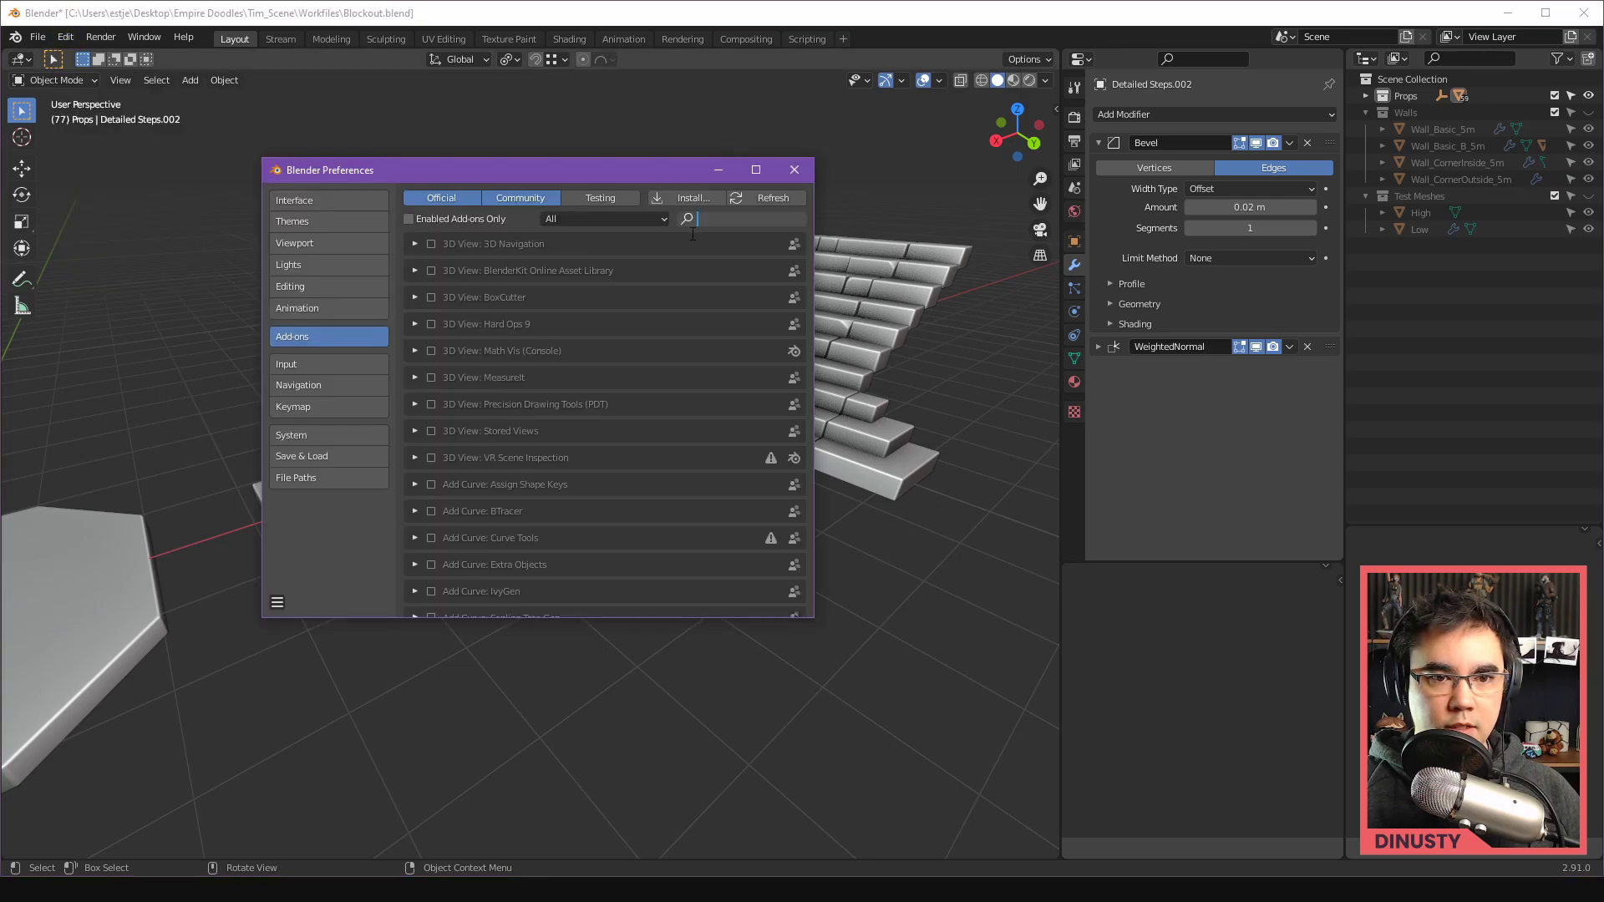
type("unreal")
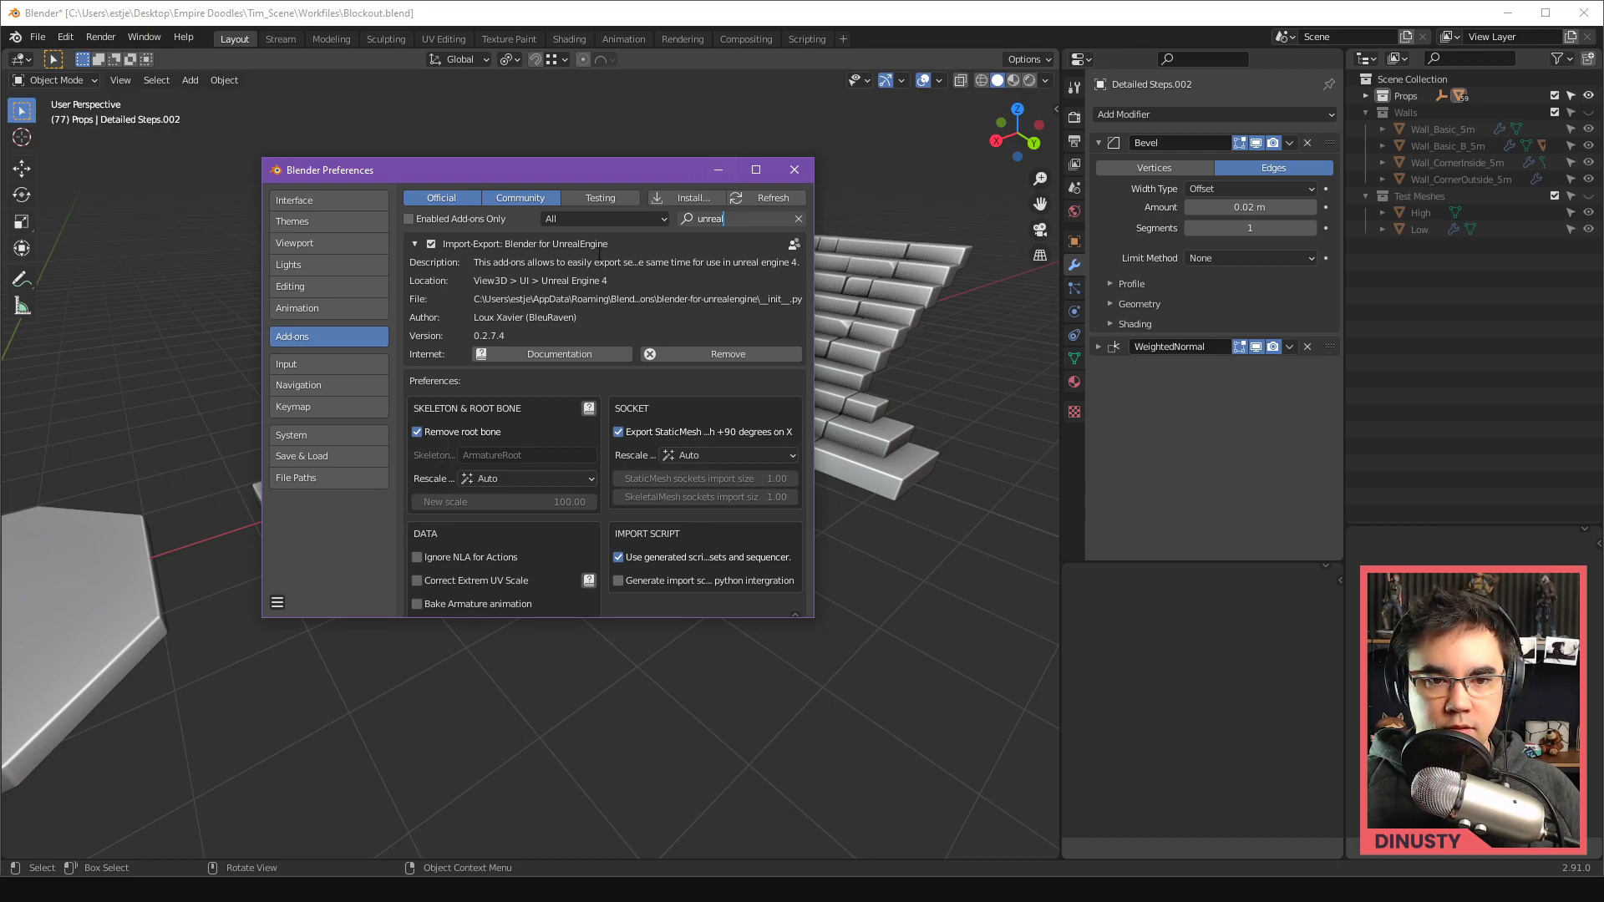
left_click(794, 170)
Step: Select the Cubes_F prop and show its Blender for Unreal Engine export settings
middle_click_drag(790, 142, 750, 234)
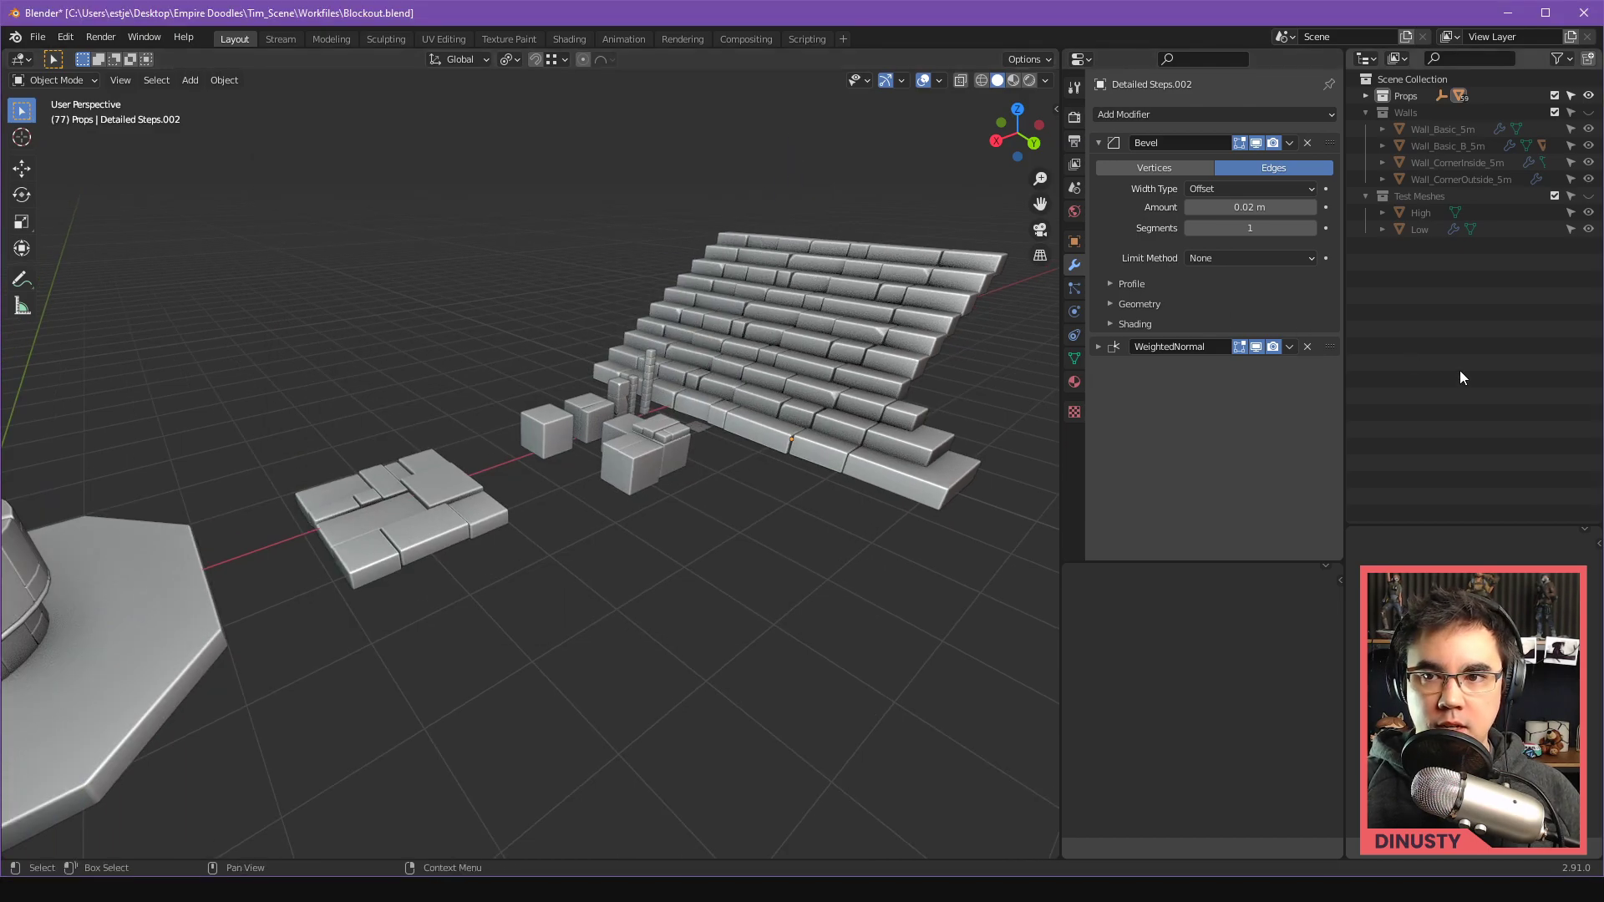
left_click(648, 469)
key("n")
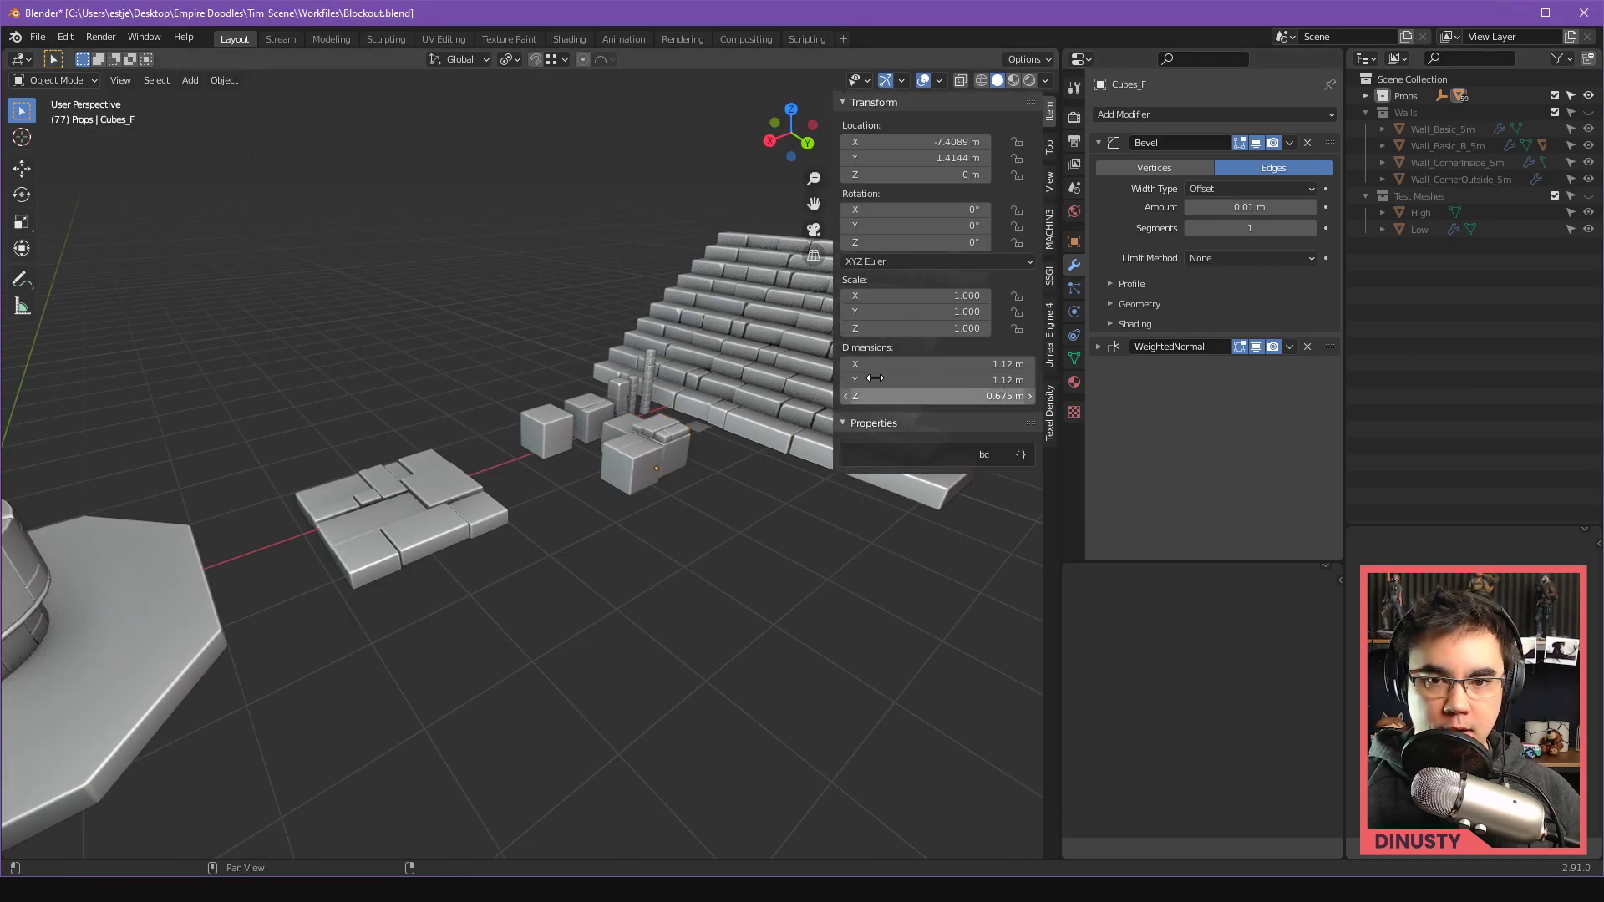
left_click(1050, 339)
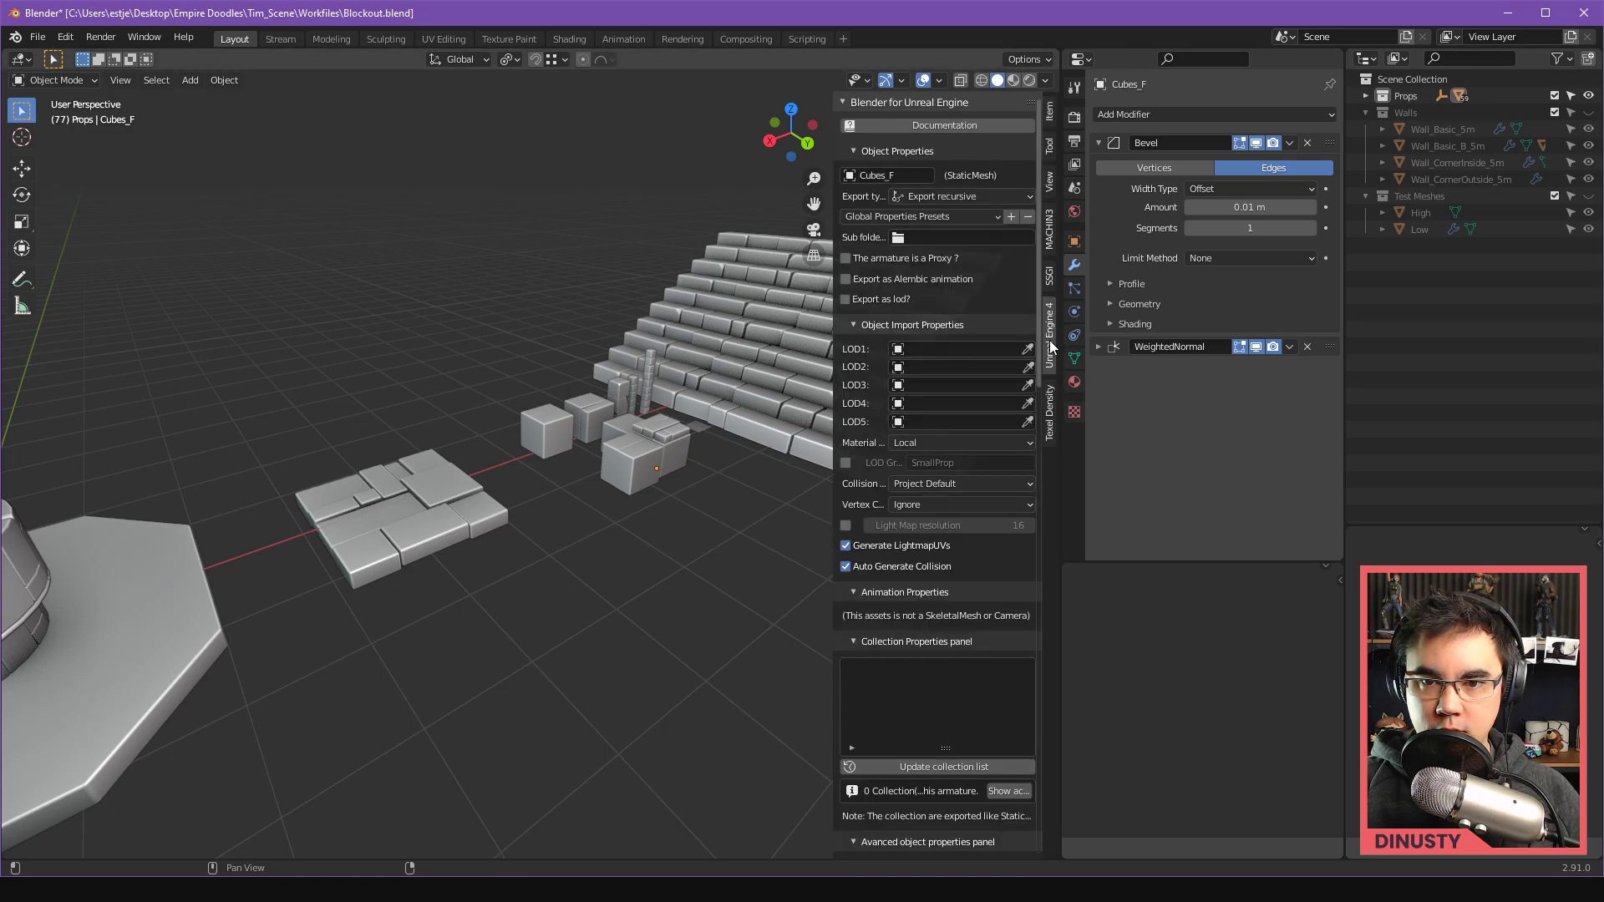
Step: Place the 3D cursor in the empty area beside the ground tiles in top view and add a 2 m cube there
middle_click_drag(602, 239, 513, 494, "shift")
left_click(524, 433)
middle_click_drag(574, 545, 429, 533, "shift")
left_click(544, 460)
key("shift+a")
right_click(539, 487, "shift")
key("shift+a")
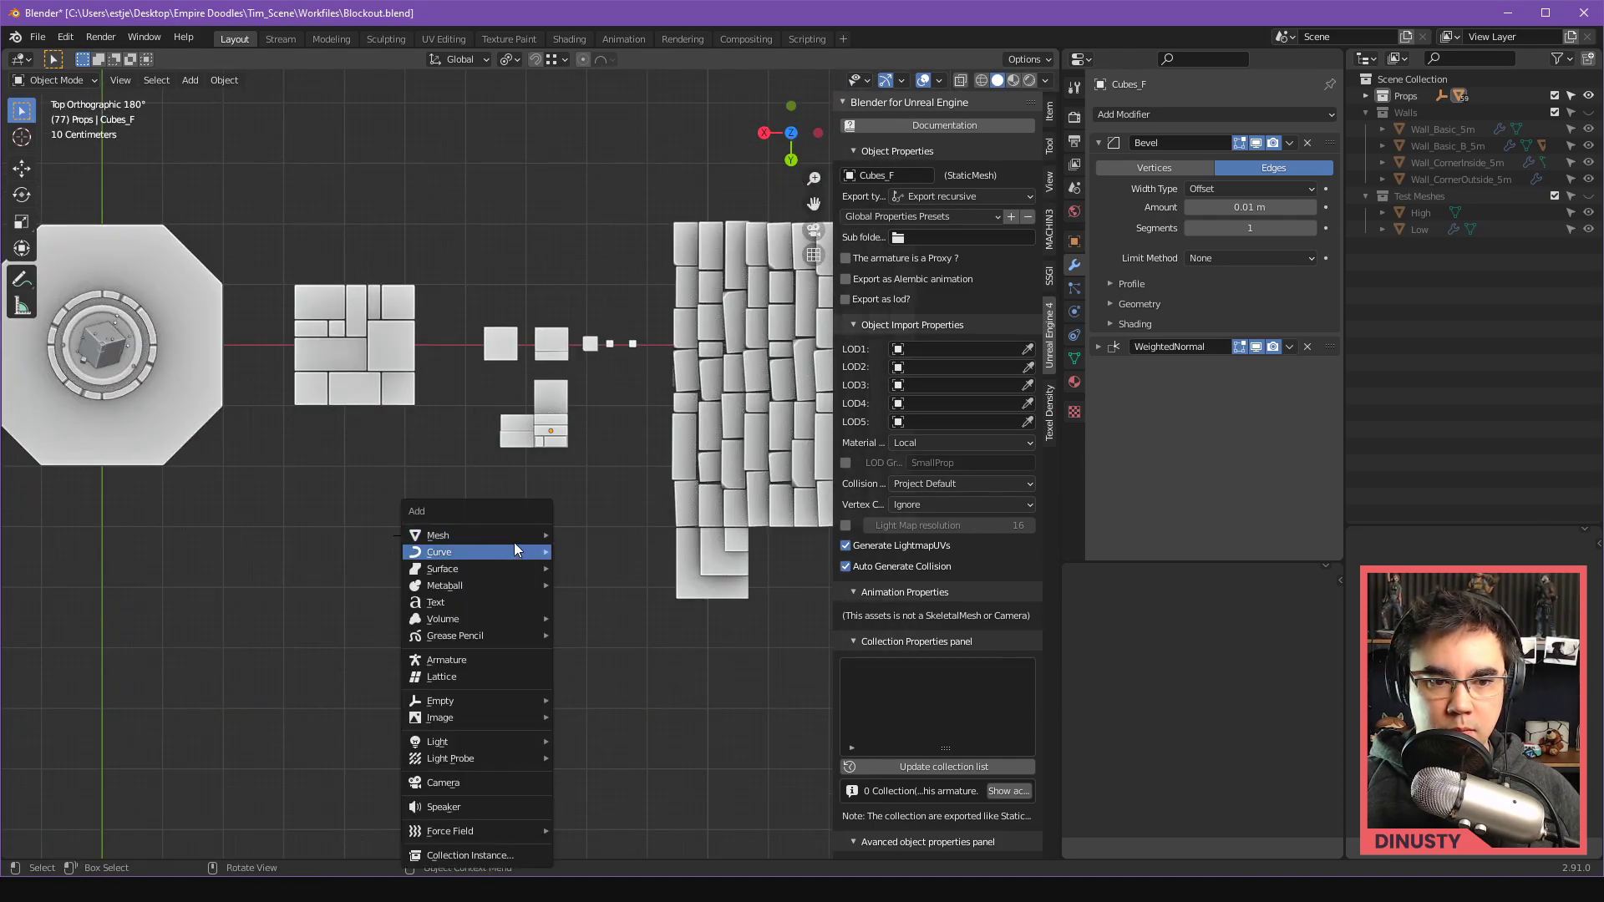
mouse_move(514, 543)
left_click(593, 188)
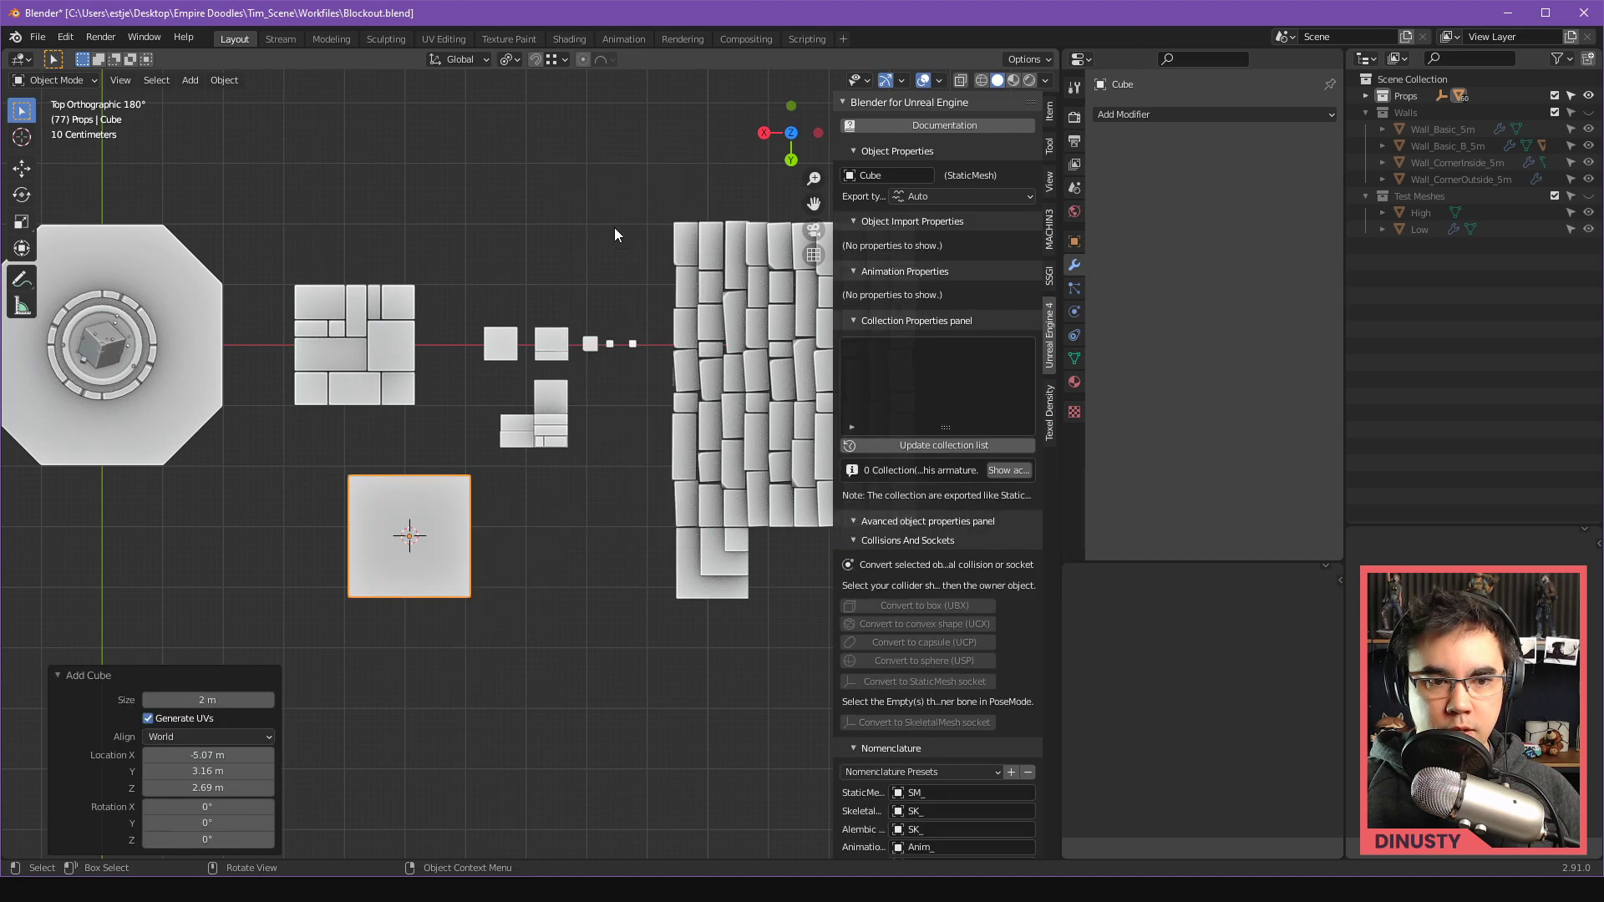
scroll(504, 381, "up", 2)
Step: Move the new cube into open space beside the stairs, clear of the other props, and keep it selected
middle_click_drag(504, 381, 498, 302, "alt")
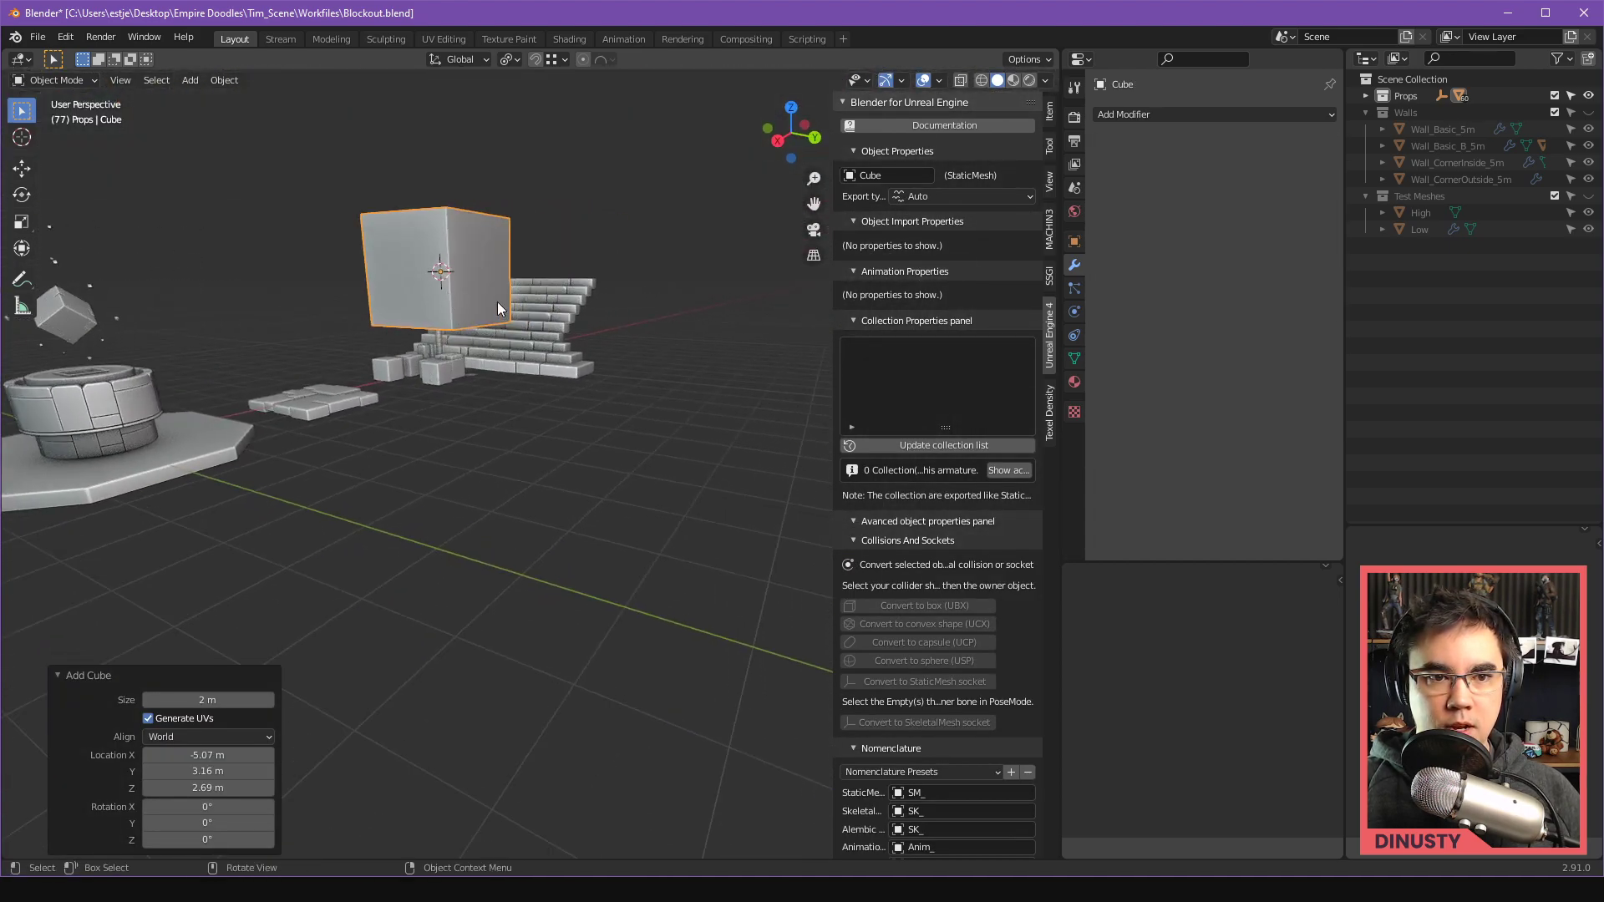
key("g")
left_click(672, 358)
left_click_drag(672, 358, 612, 376, "alt")
key("g")
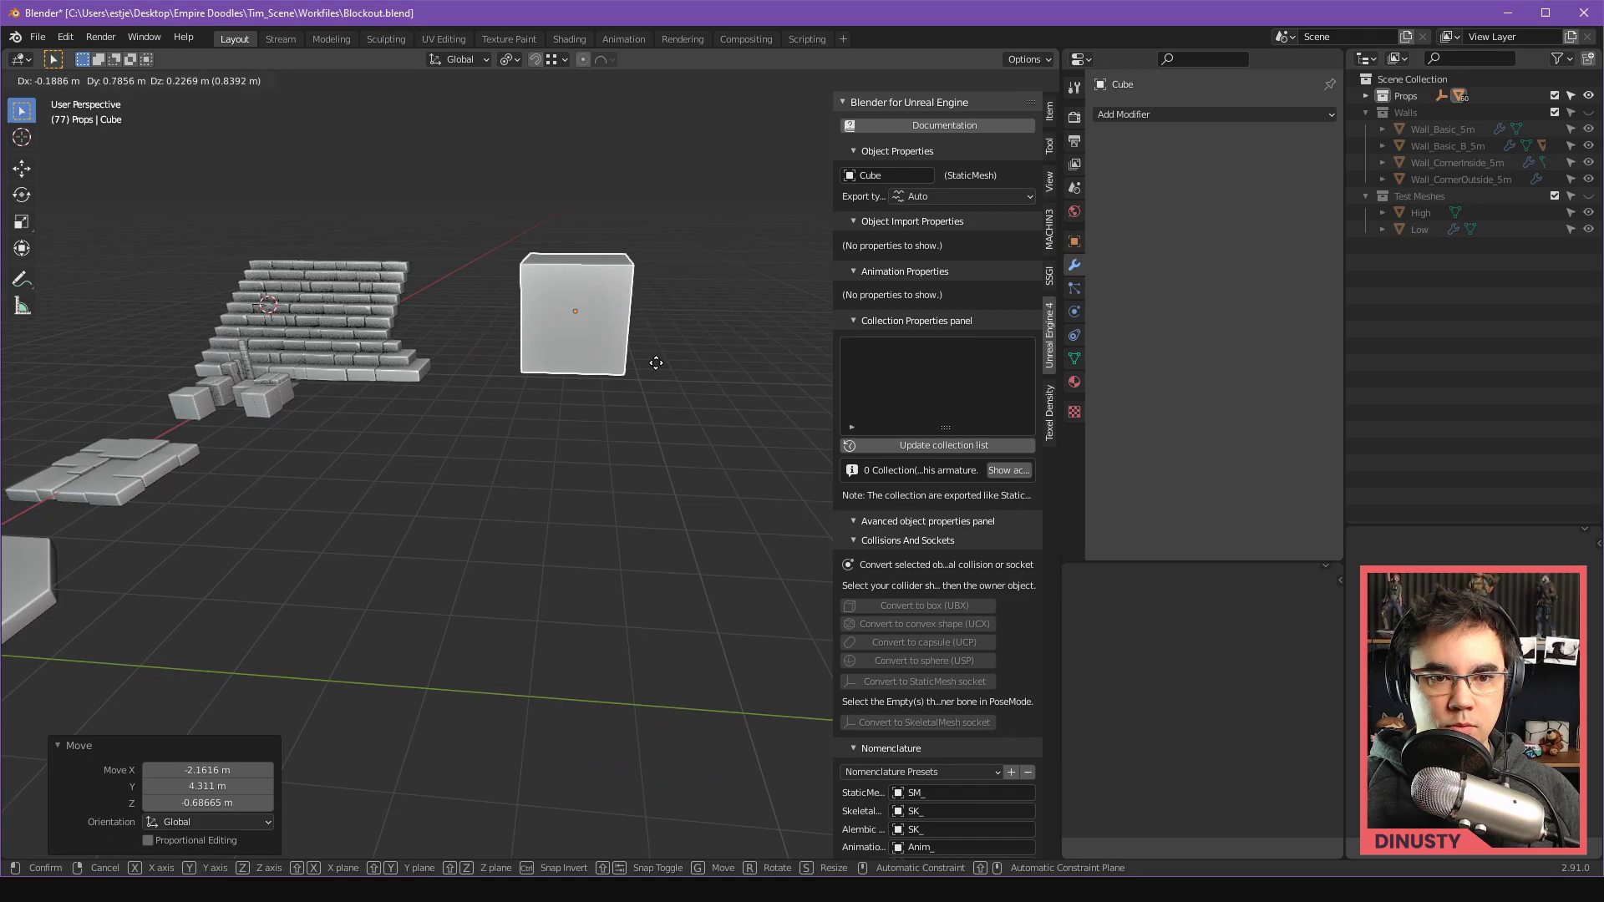
left_click(687, 424)
left_click_drag(645, 438, 573, 432, "alt+shift")
key("alt+a")
left_click(563, 369)
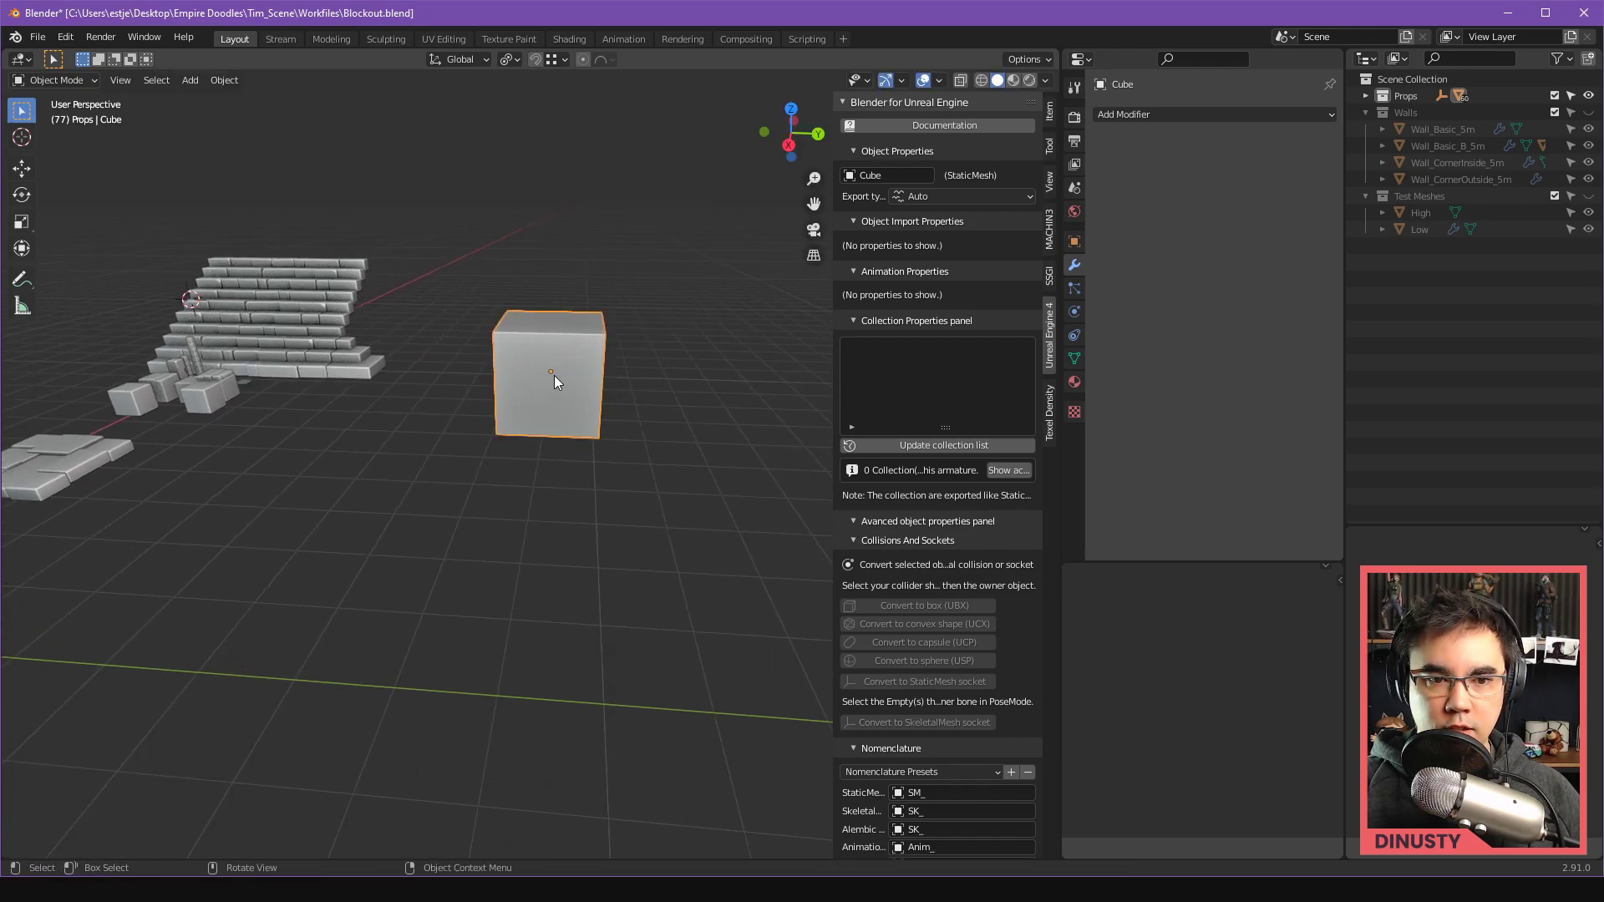
Step: In back view, move the cube's origin 1 m down along the global Z axis to the centre of its base
left_click_drag(554, 375, 511, 424, "alt")
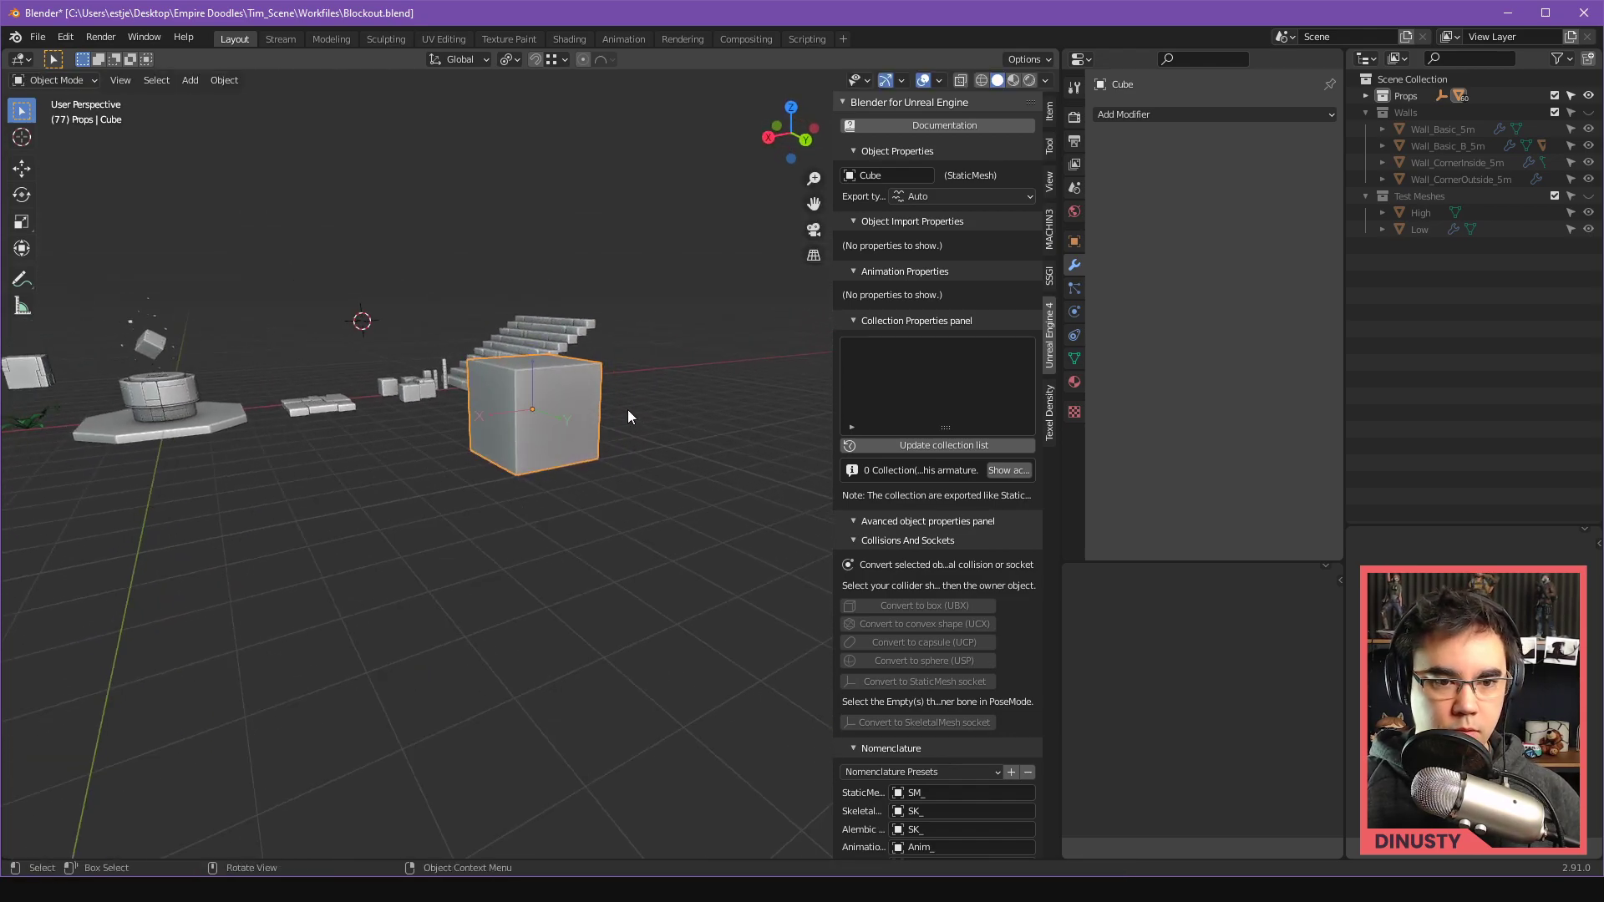
middle_click_drag(629, 409, 382, 416, "alt")
key("g")
key("z")
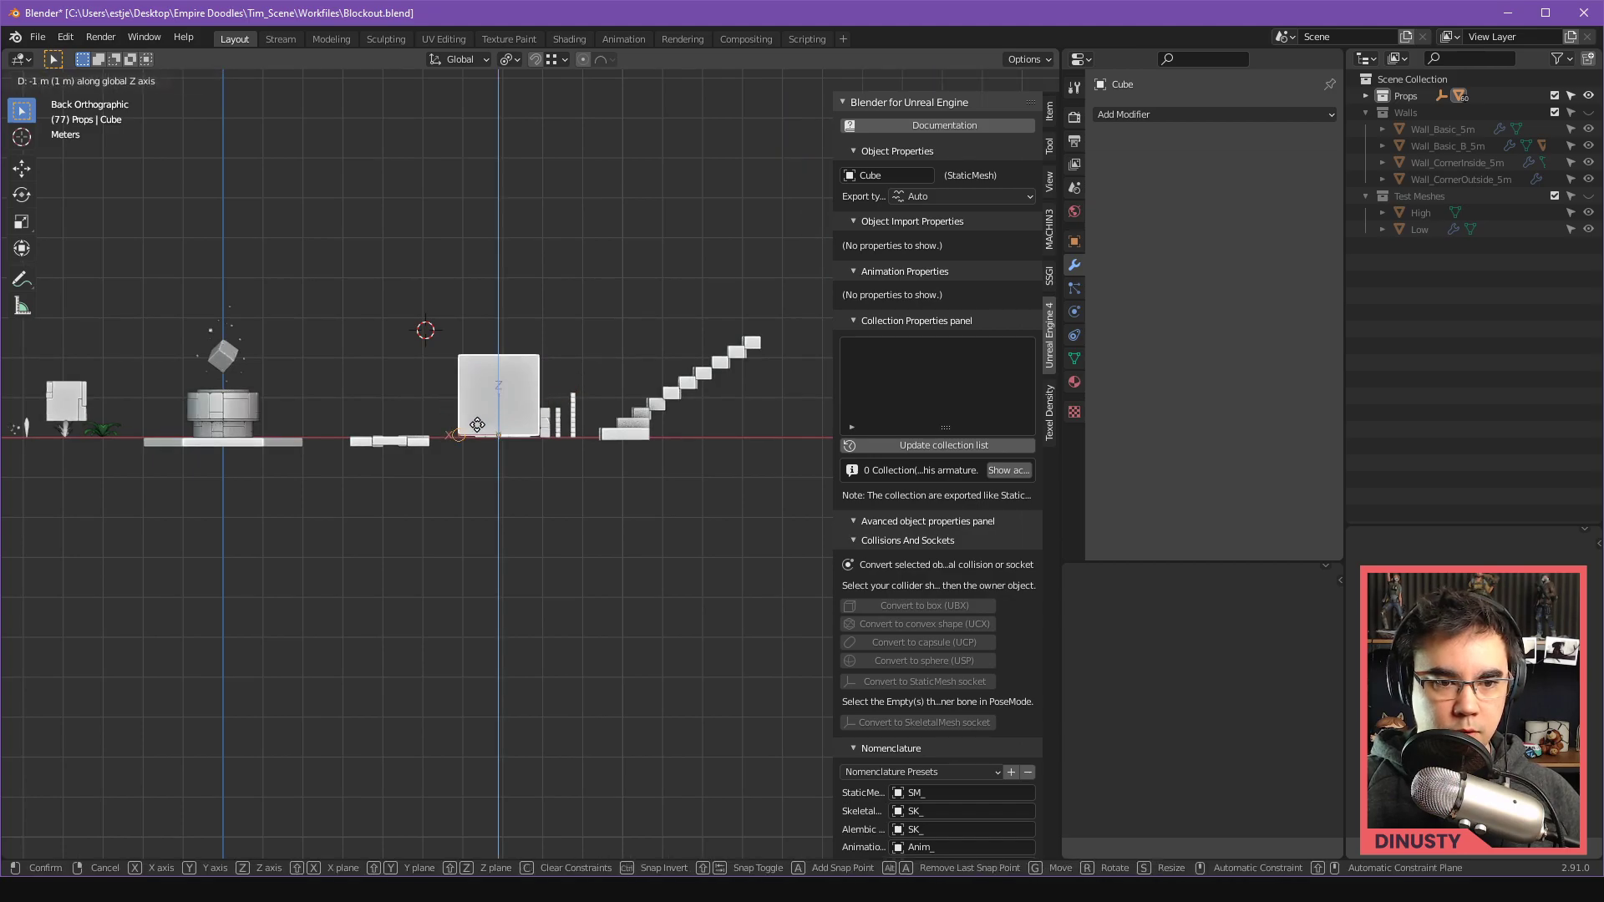
left_click(467, 420, "ctrl")
Step: Reposition the cube in front of the stairs, ending with a move of about 2.77 m in X, -2.99 m in Y and 0.43 m in Z
middle_click_drag(558, 371, 615, 464, "alt")
left_click(651, 412)
left_click(575, 423)
key("g")
left_click(608, 466)
key("g")
left_click(417, 466)
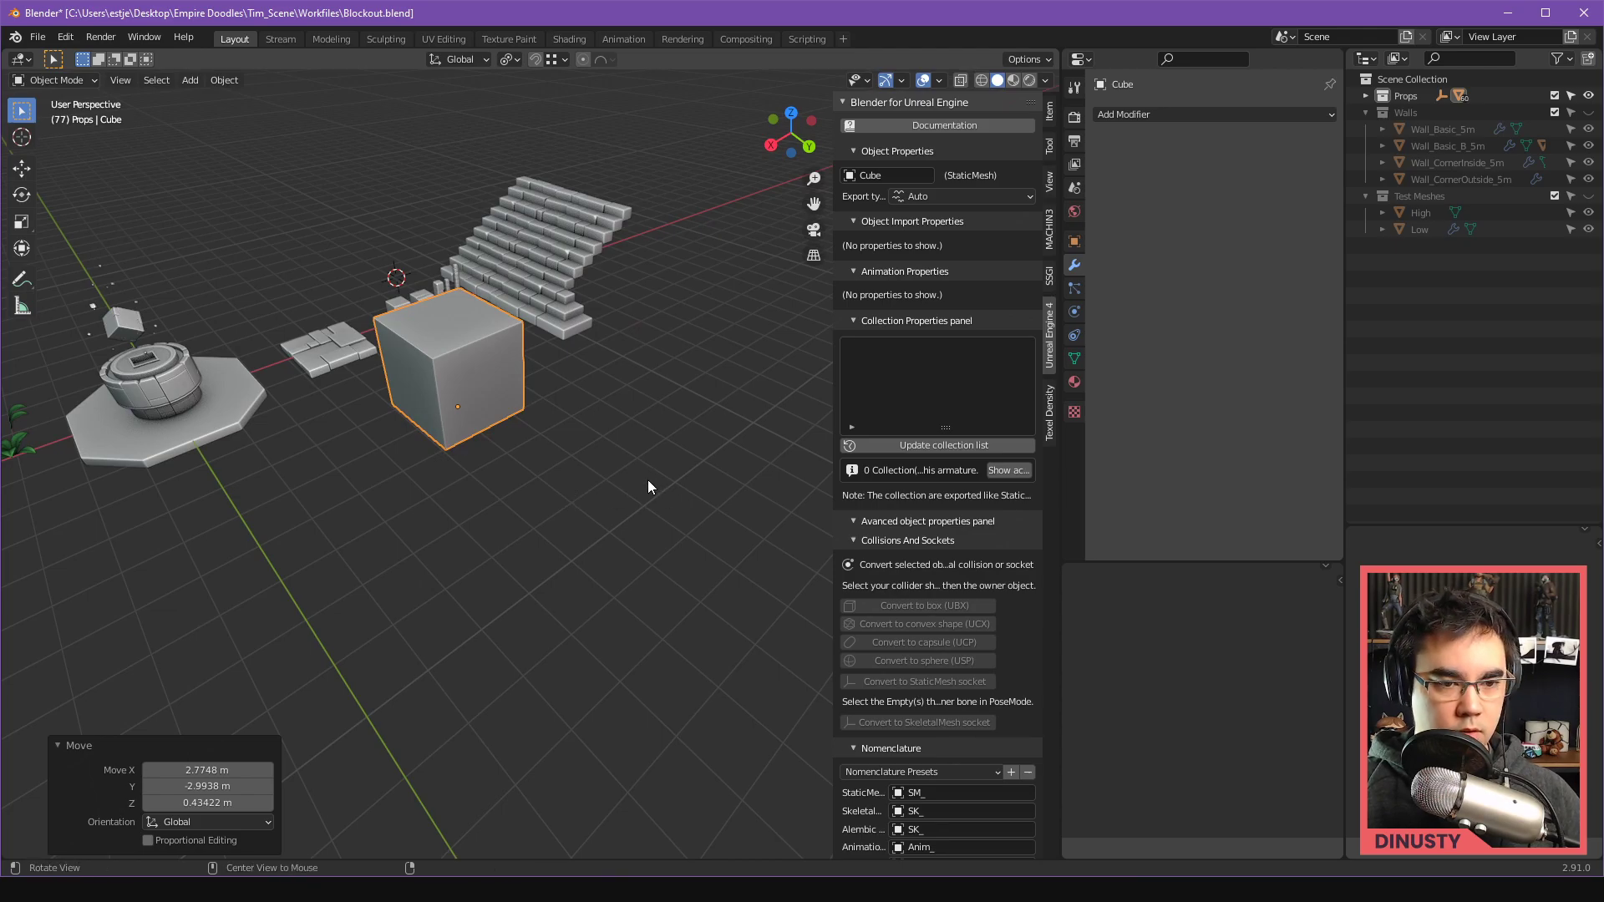
Step: Reset the cube's location to the world origin and check its transform values before returning to the Unreal Engine export settings
key("alt+g")
key("KP_Decimal")
mouse_move(673, 427)
middle_mouse_down()
mouse_move(662, 339)
mouse_move(626, 368)
mouse_move(658, 419)
middle_mouse_up()
left_click(1050, 111)
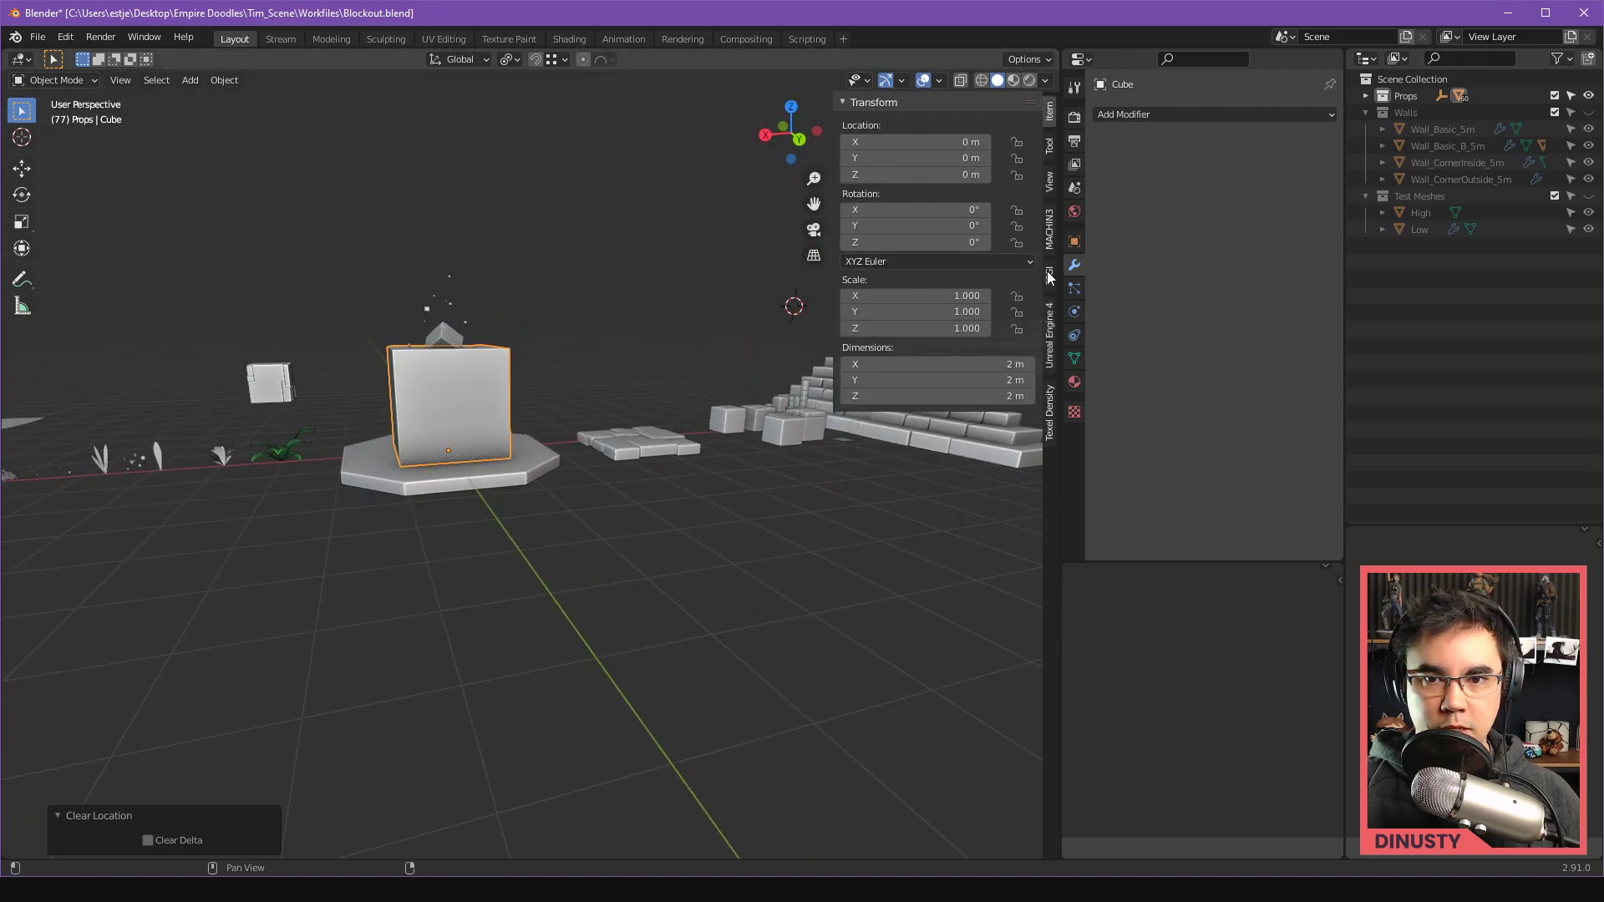
left_click(1047, 313)
middle_click_drag(635, 368, 433, 400)
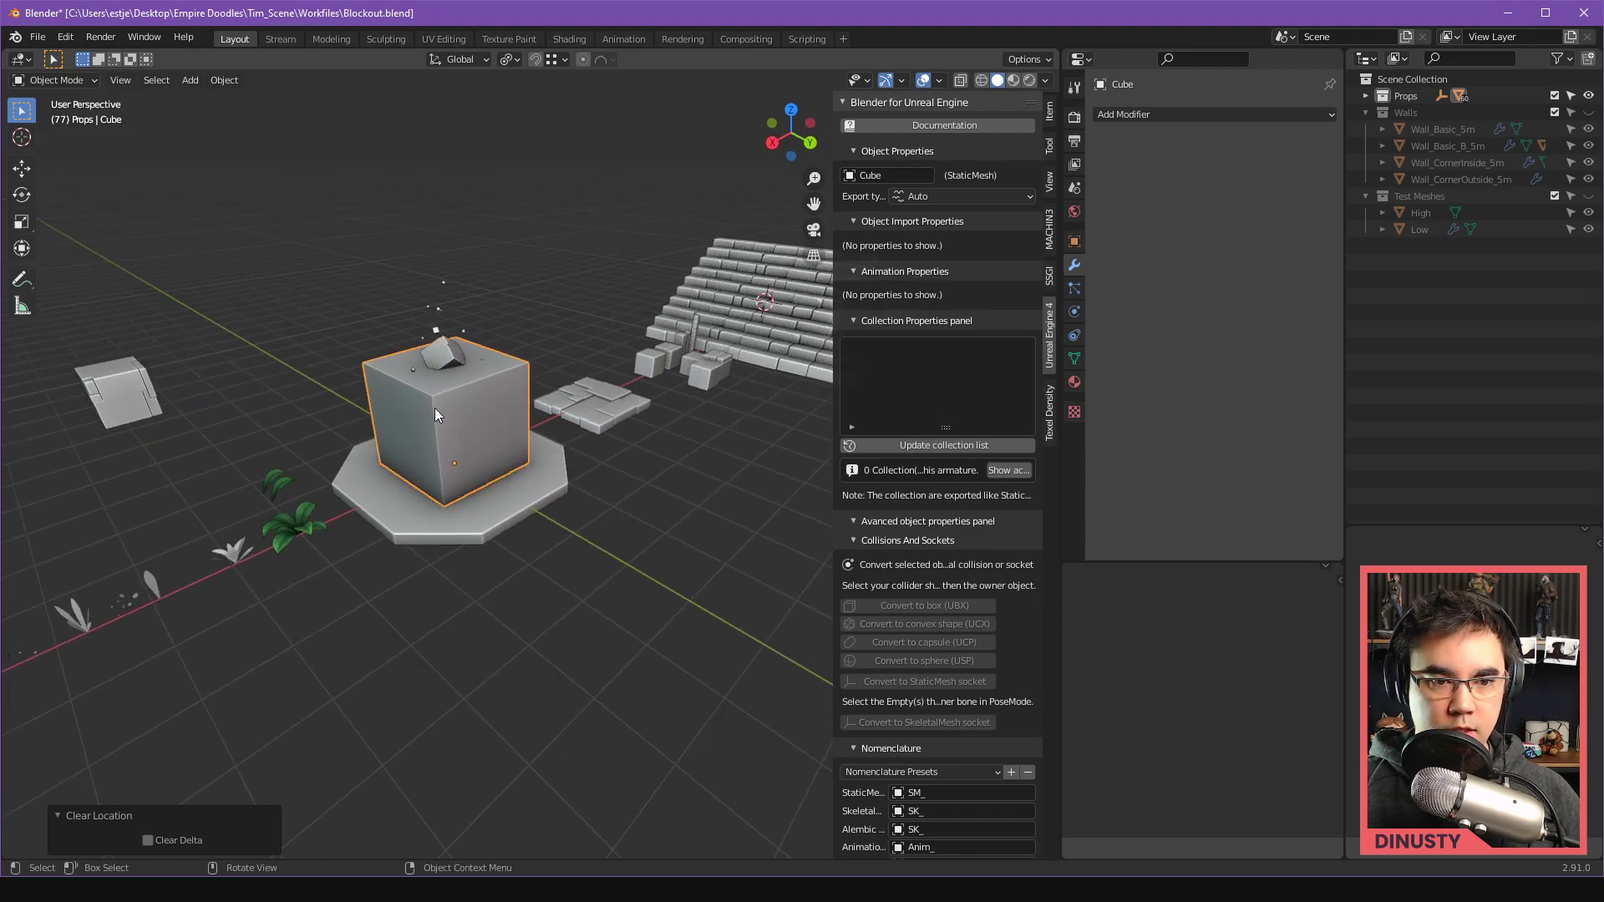
Step: Expand the Props collection in the outliner and open the cube's name for editing without changing it
left_click(1367, 95)
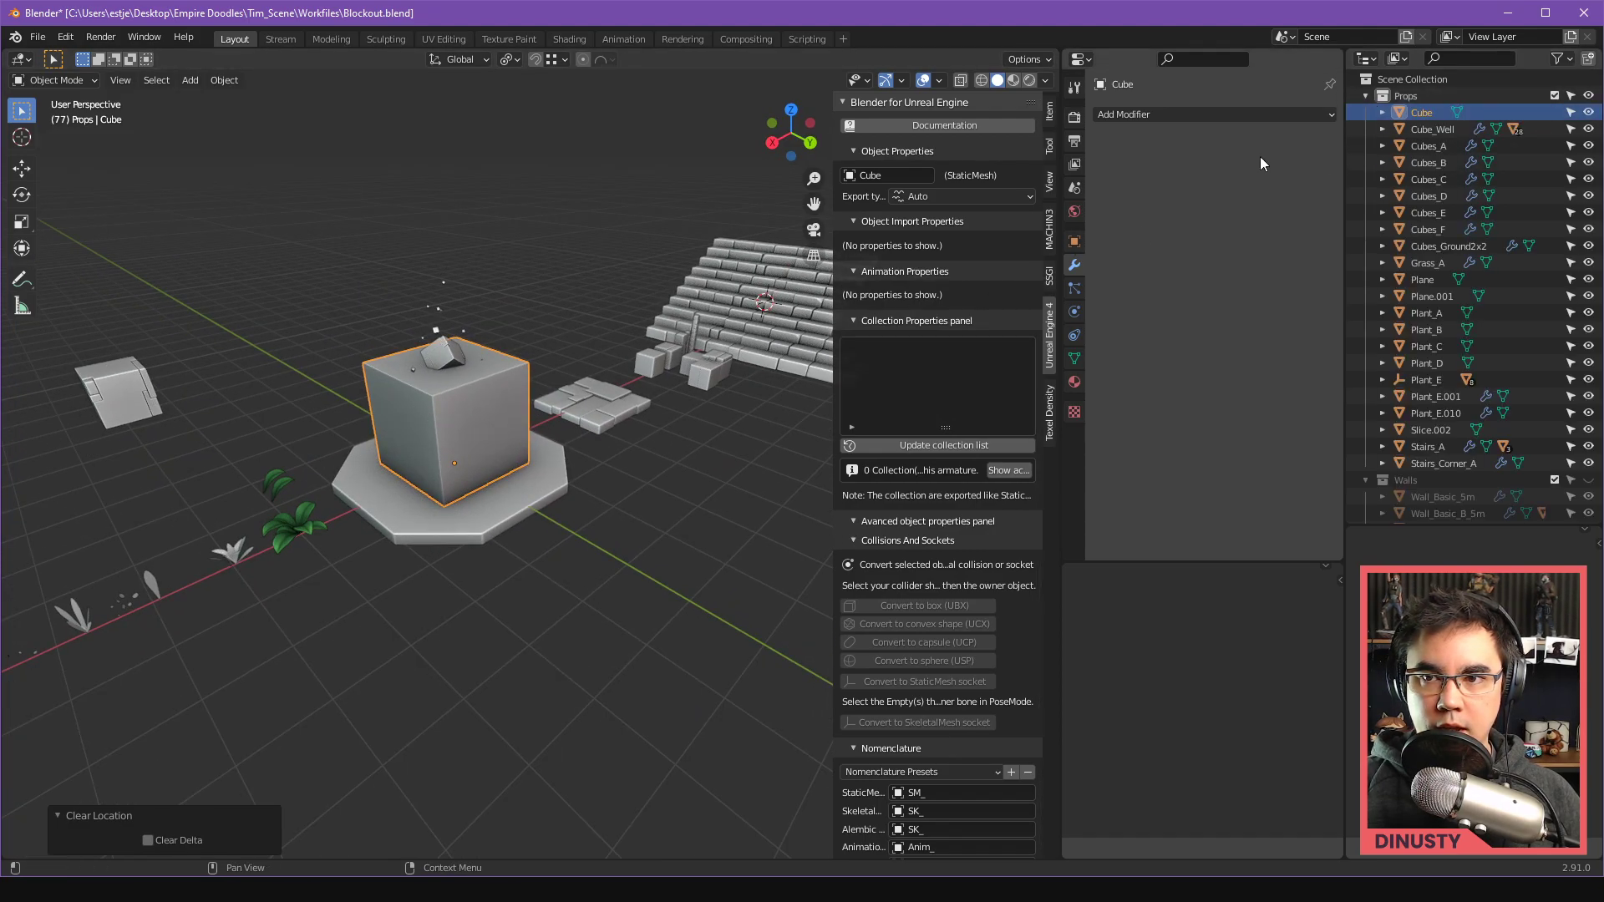
double_click(1430, 114)
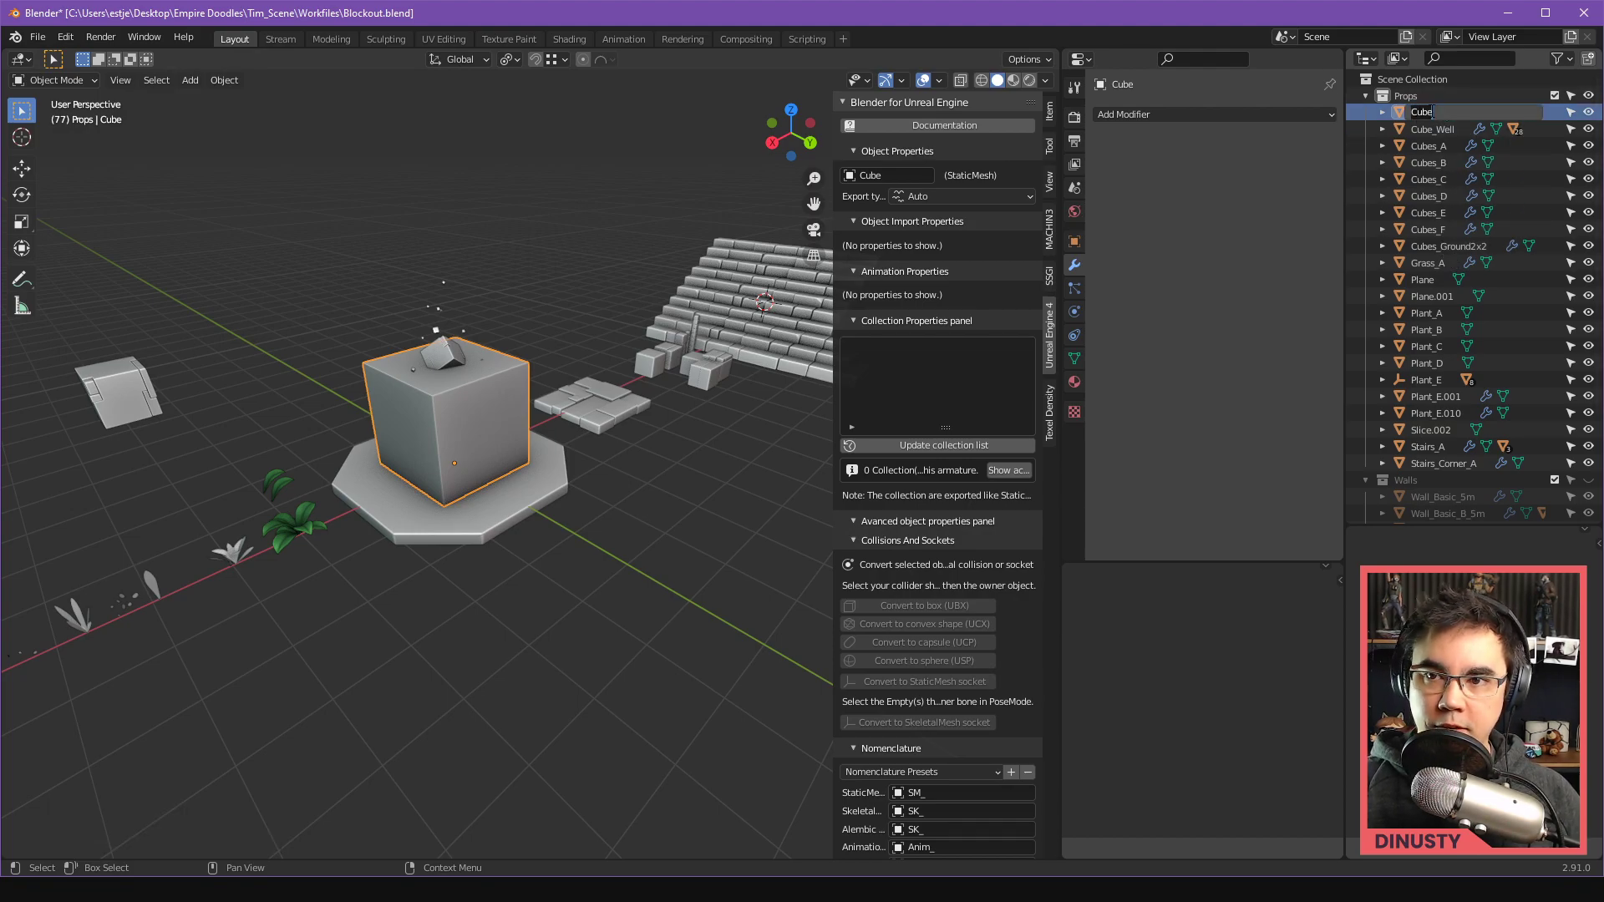
left_click(453, 290)
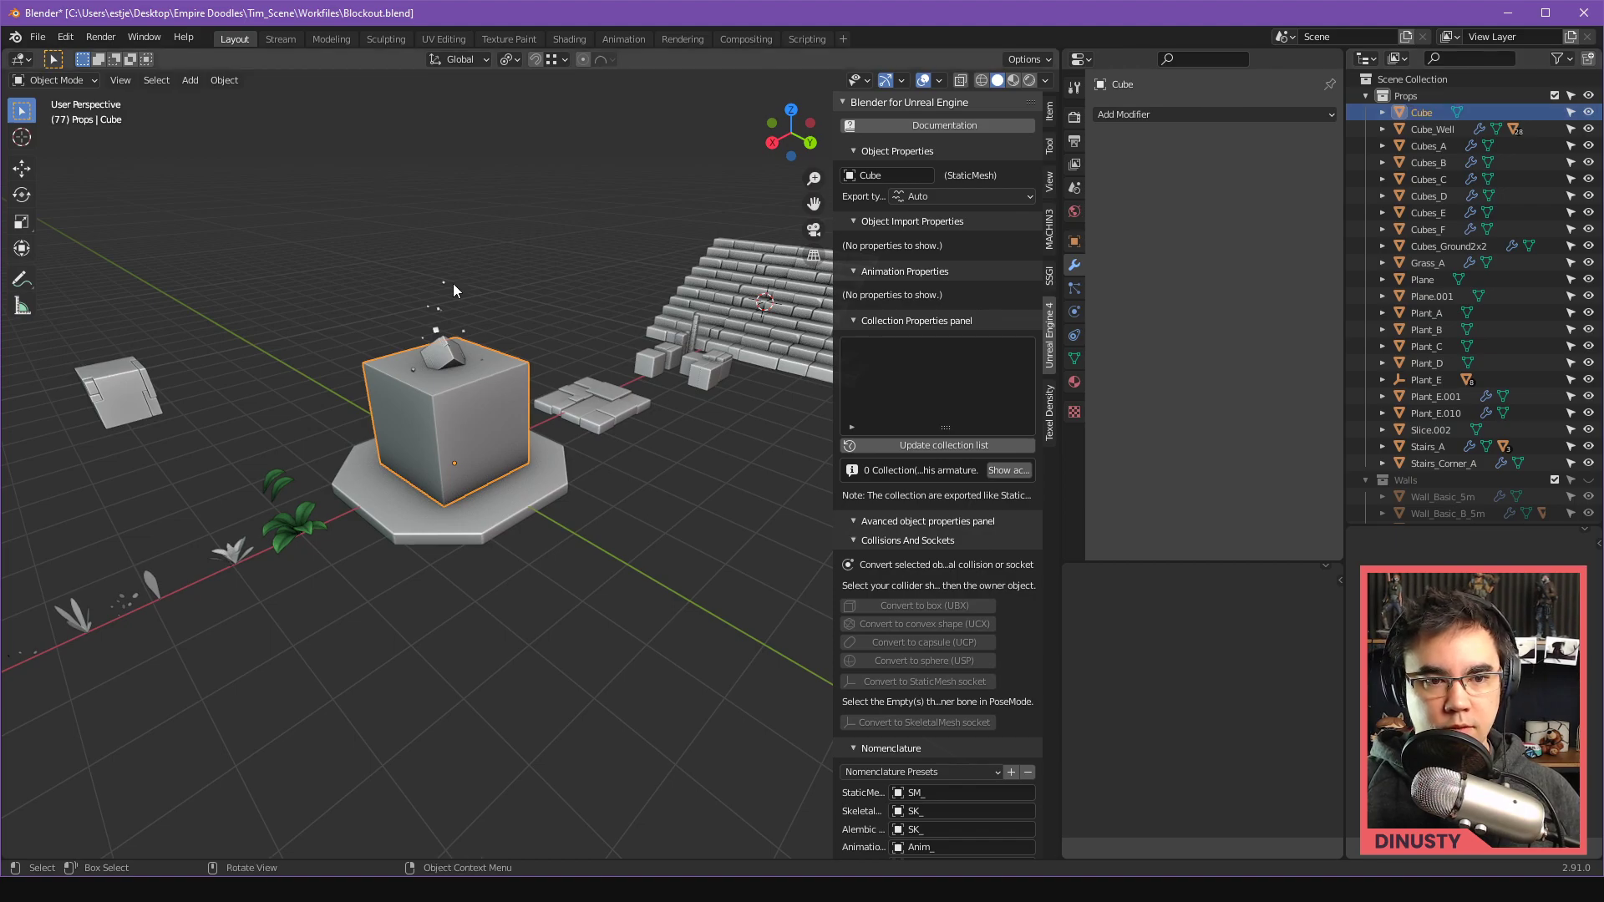
middle_click_drag(513, 394, 659, 340)
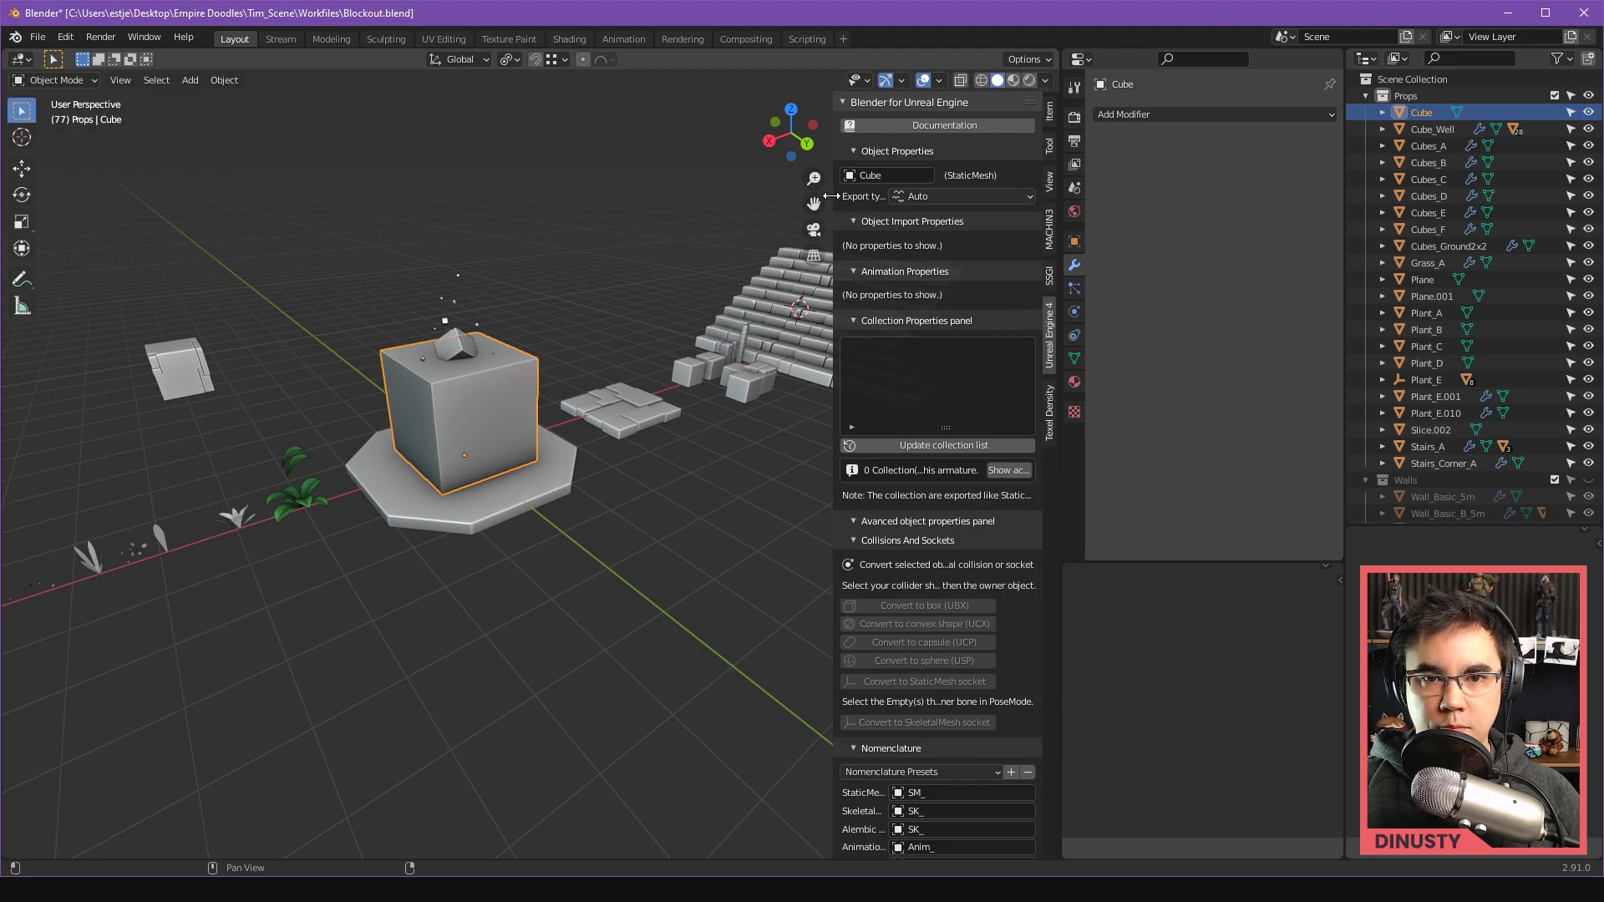
Step: Widen the add-on sidebar and view the export type options available for the cube
left_click_drag(832, 196, 712, 196)
left_click(865, 200)
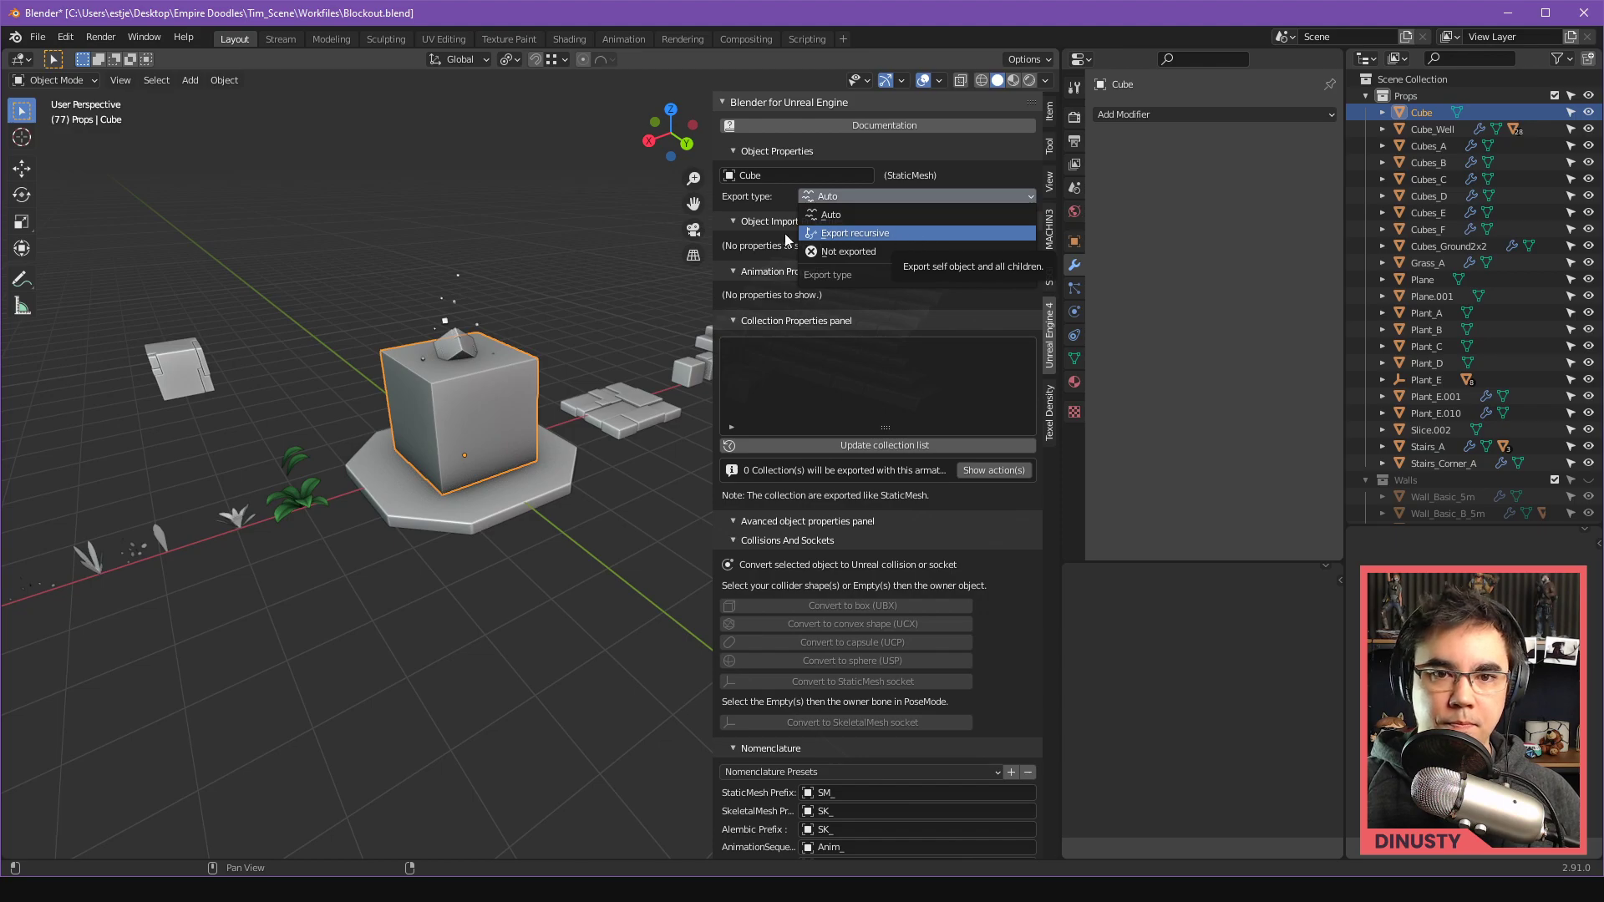
middle_click_drag(504, 401, 622, 407)
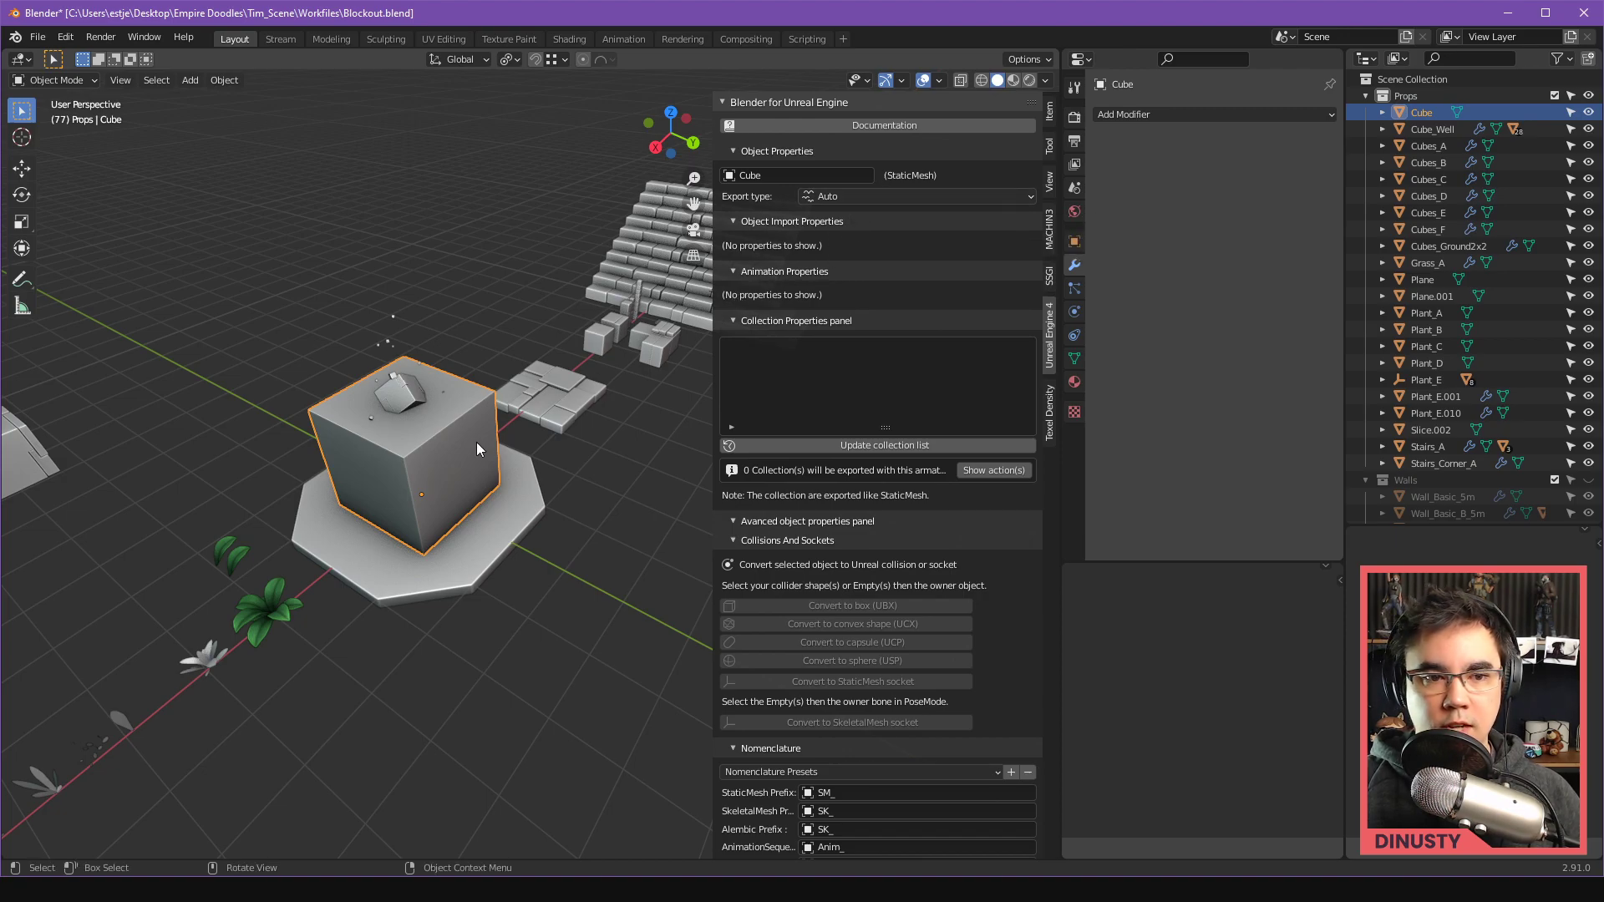
left_click(501, 445)
left_click(505, 446)
left_click(856, 194)
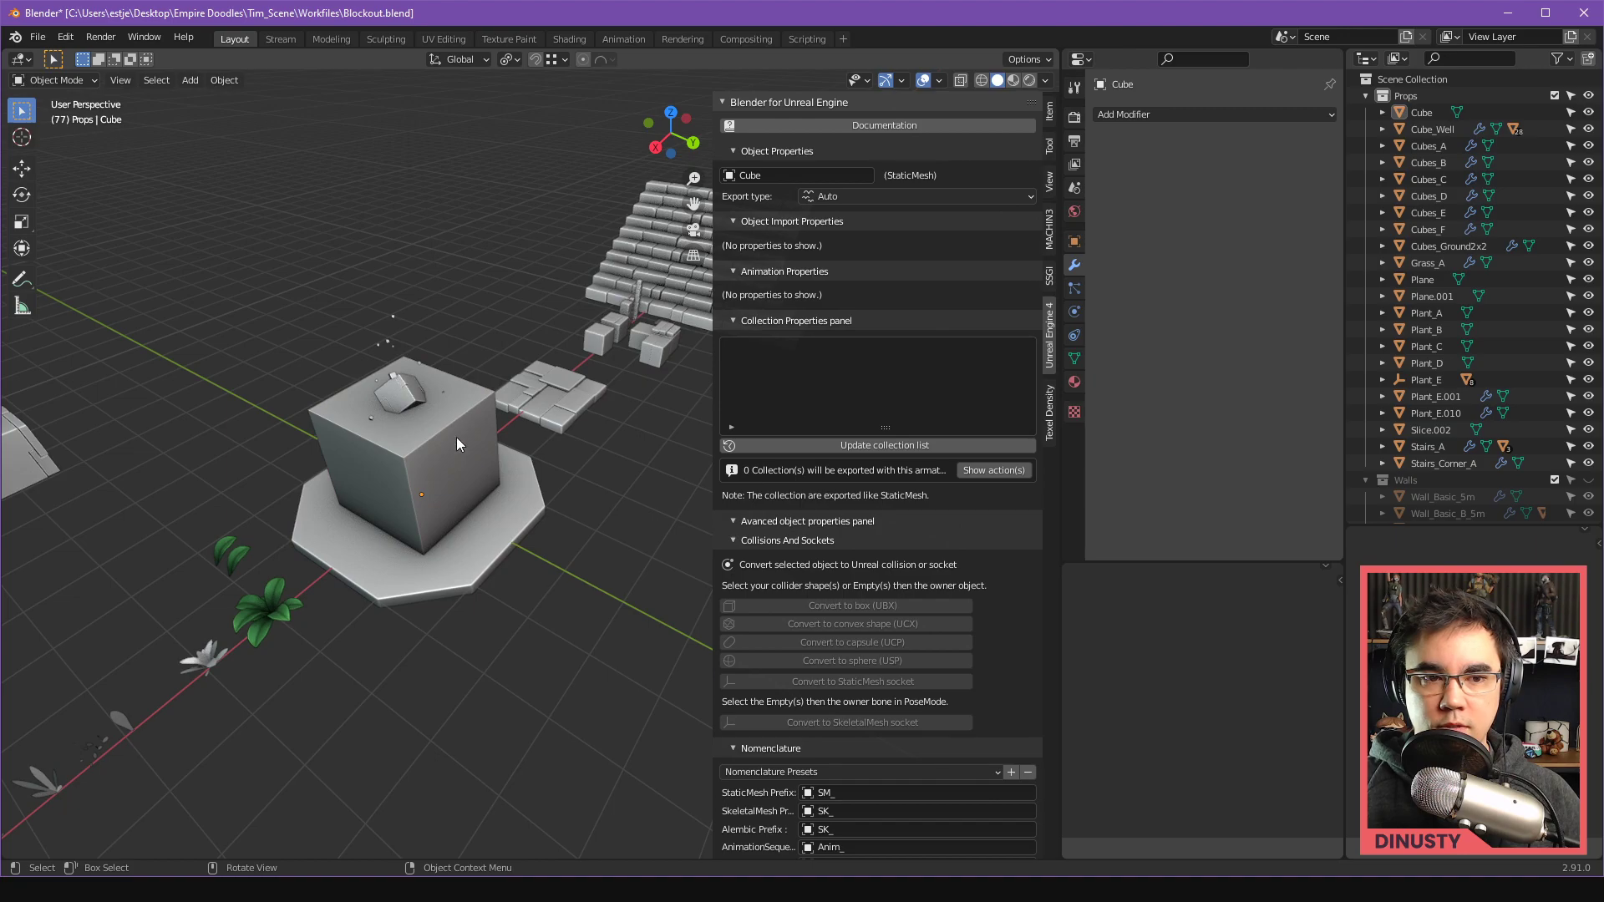
Step: Duplicate the cube about 3.86 m away in X and 3.40 m in Z, and parent the copy to the original cube
middle_click_drag(456, 438, 563, 424)
key("shift+d")
key("y")
left_click(383, 375)
middle_click_drag(435, 376, 334, 408)
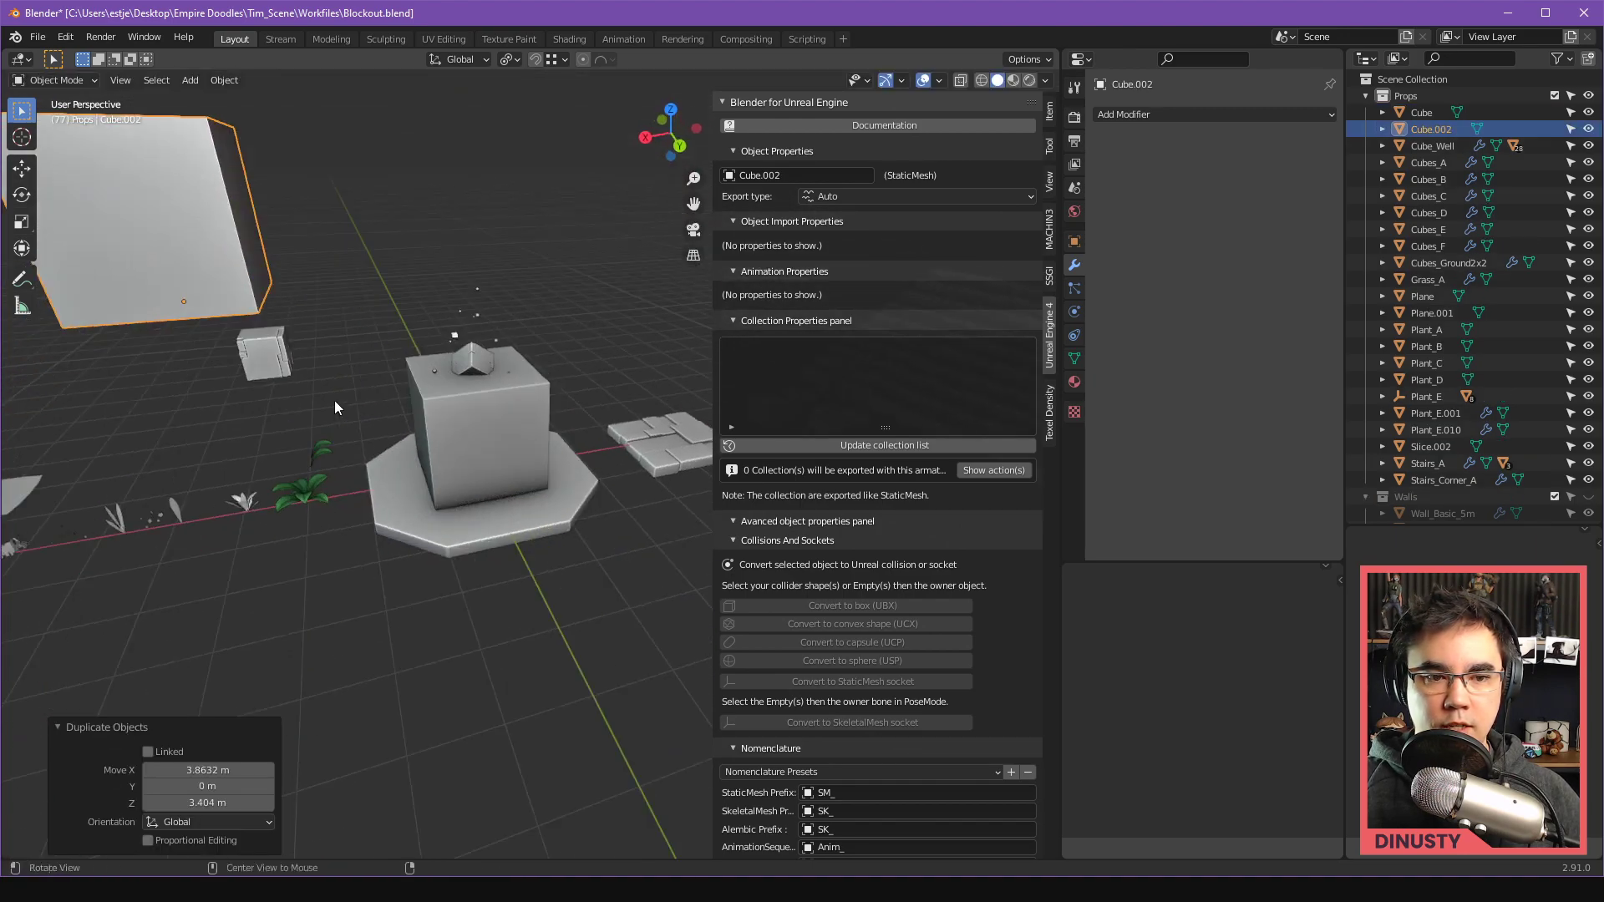
scroll(333, 408, "down", 2)
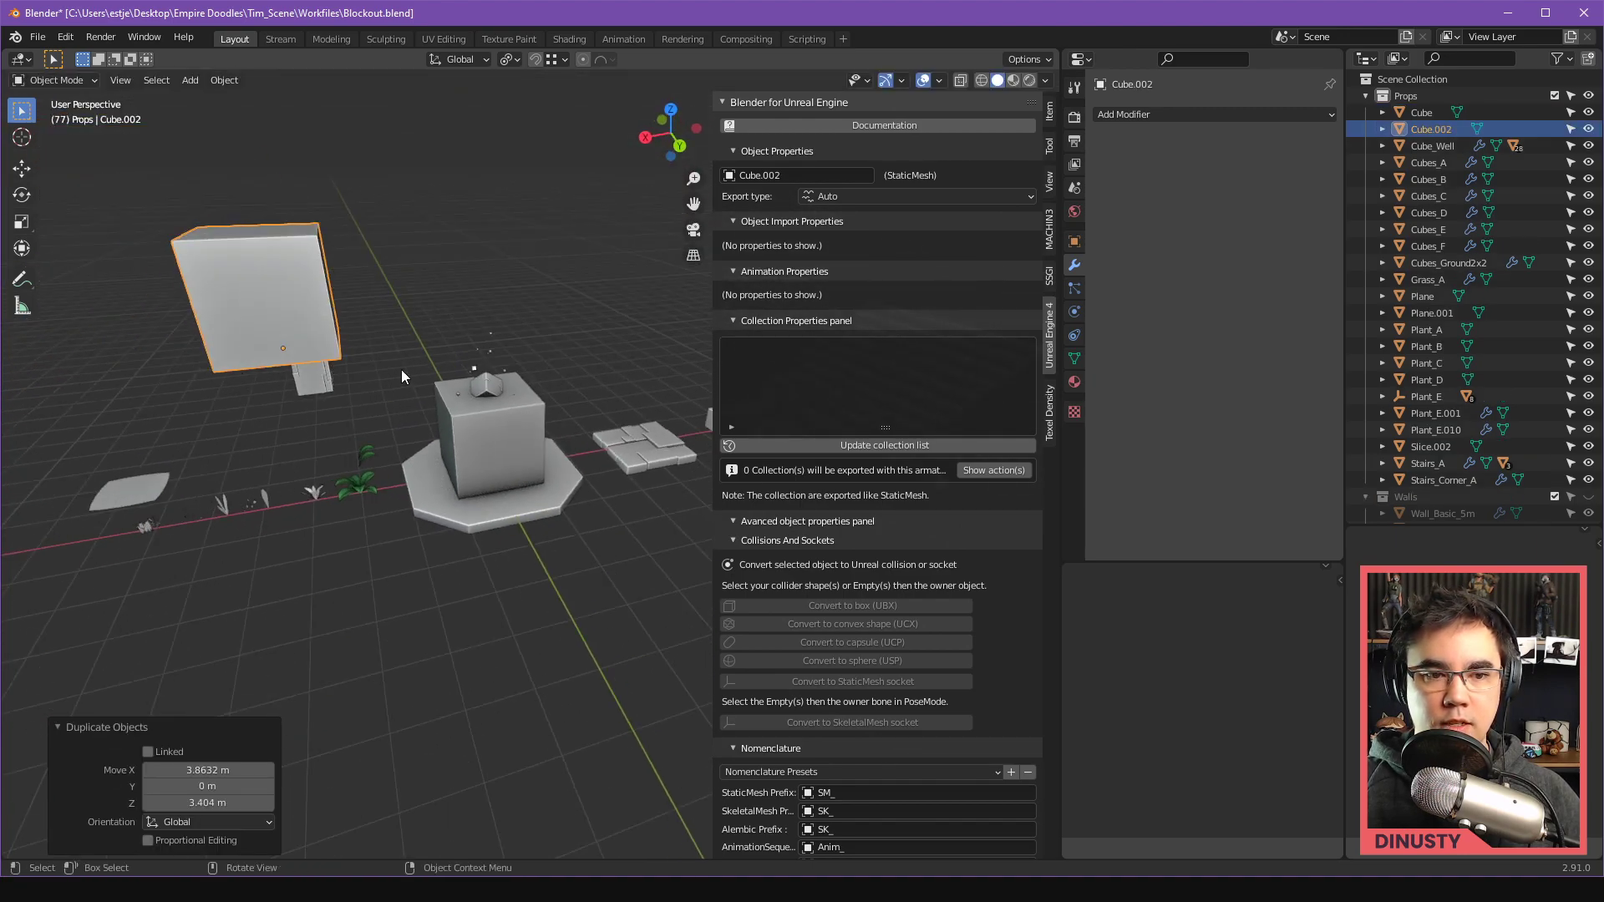
double_click(1431, 131)
mouse_move(1448, 125)
left_mouse_down()
mouse_move(1467, 113)
mouse_move(1427, 110)
left_mouse_up()
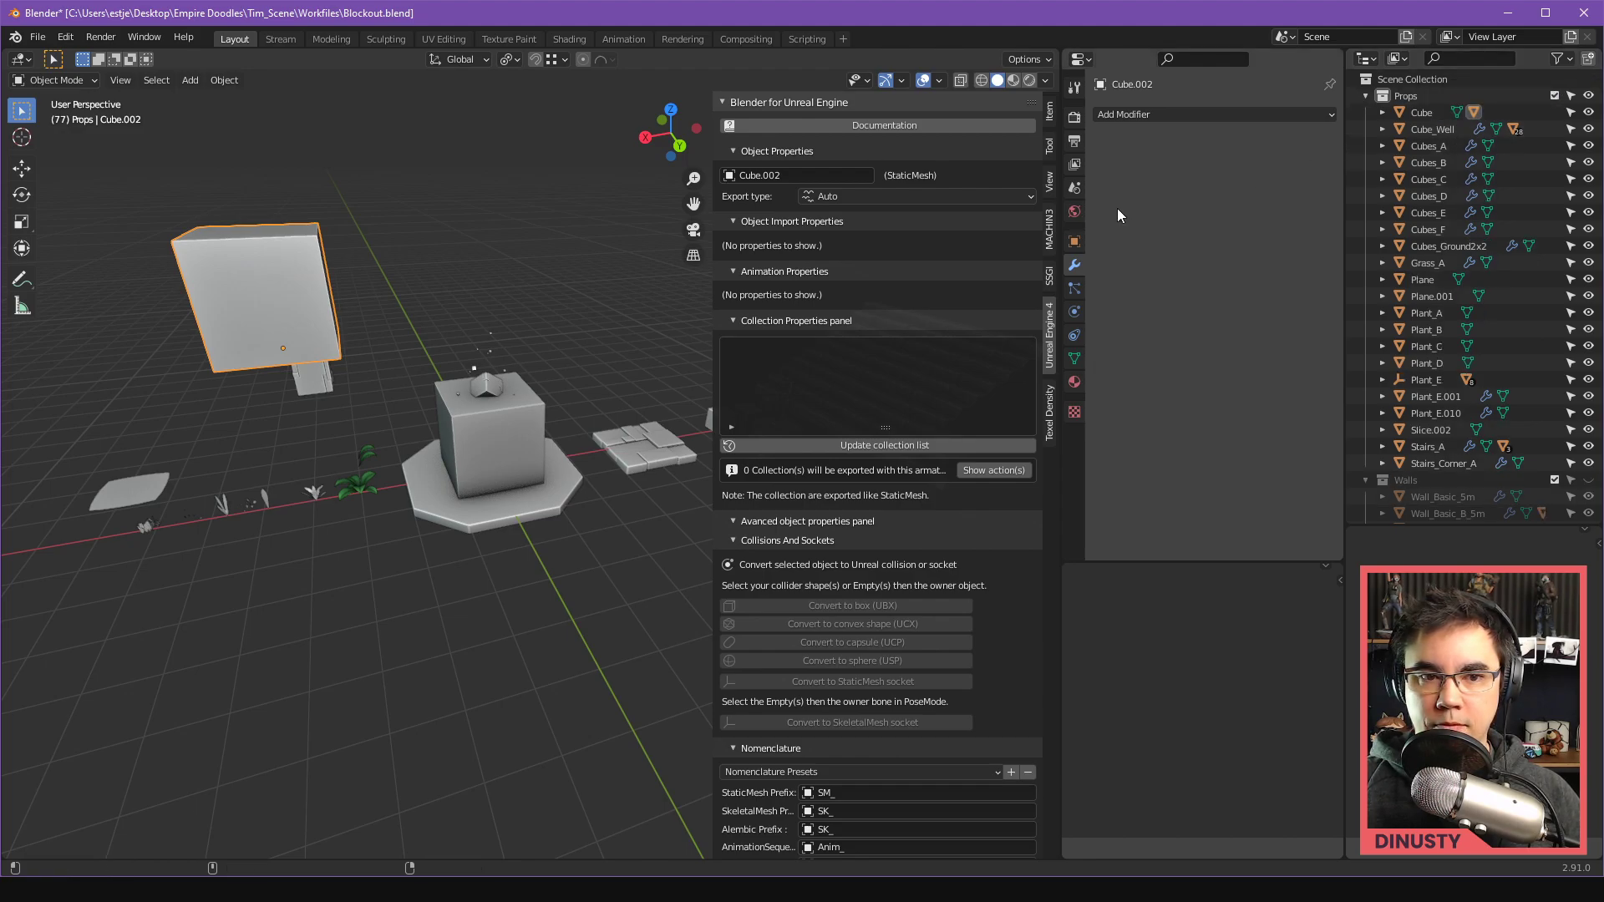
Step: Move the parent cube clear of the well and set its export type to Export recursive
key("g")
left_click(589, 315)
left_click(420, 209)
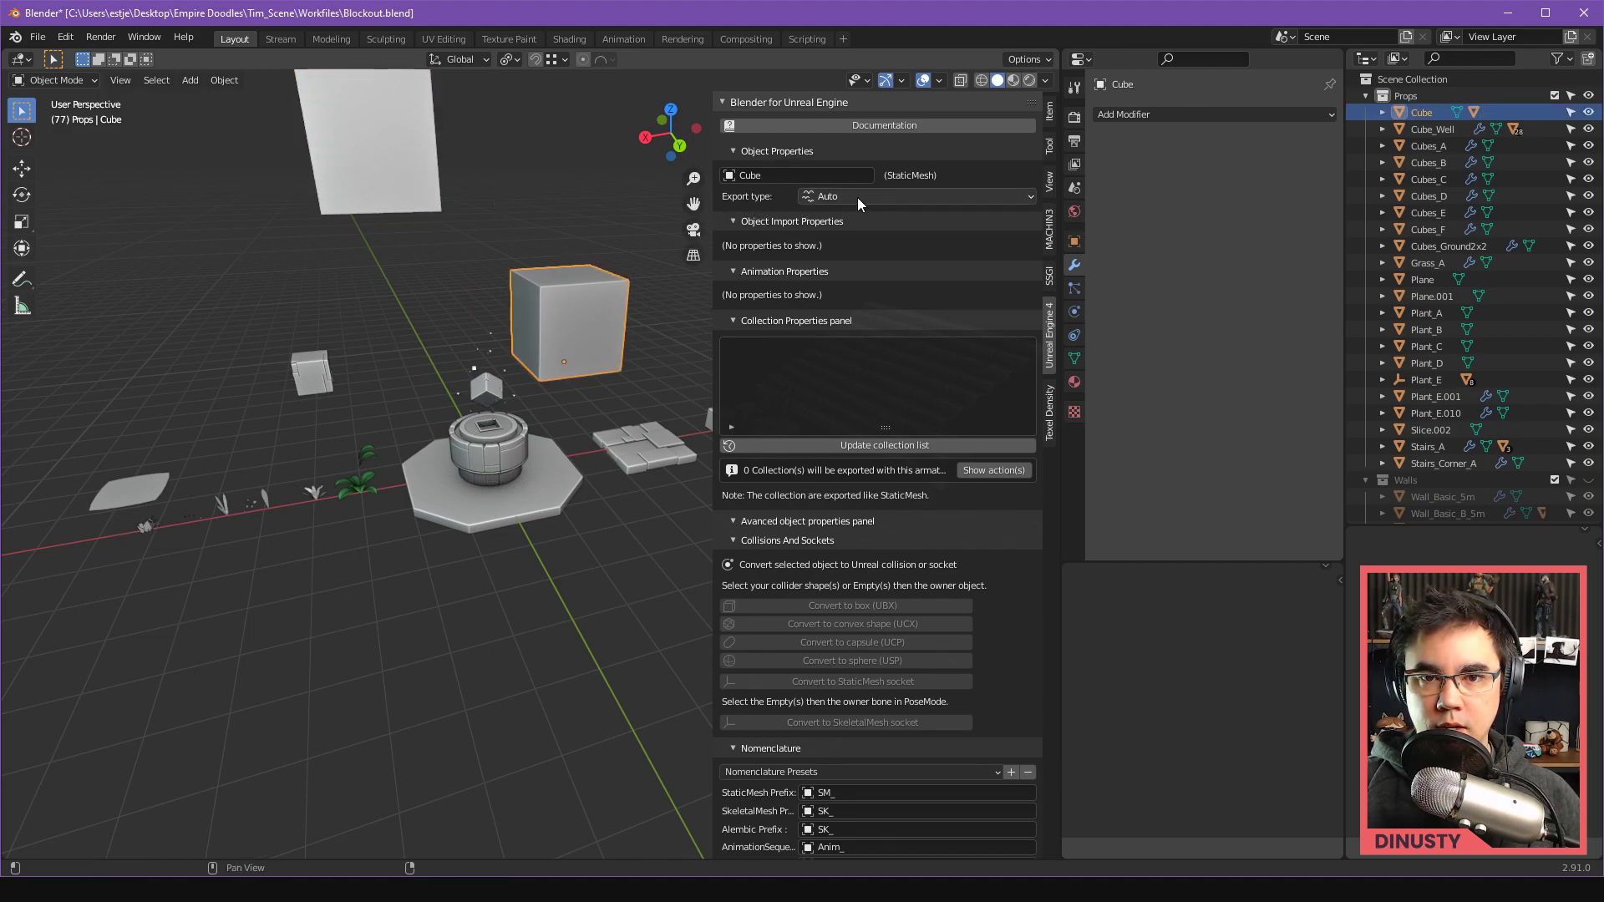
left_click(568, 322)
left_click(905, 197)
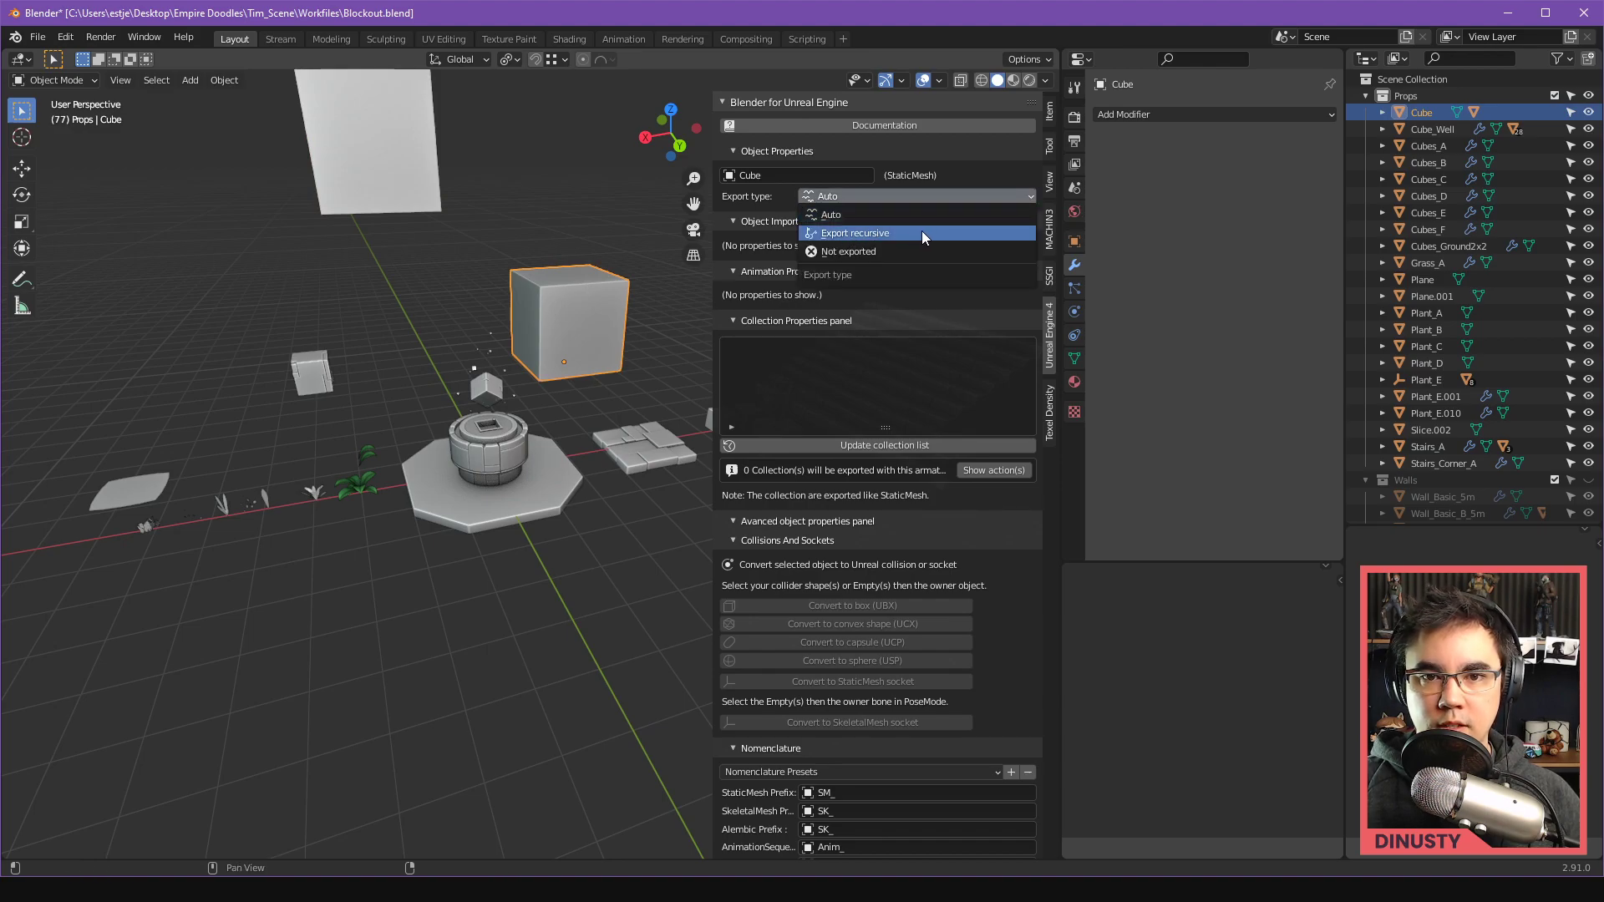
left_click(921, 233)
Step: Move the parent cube around in the open space above the props together with its child
left_click(559, 212)
left_click(589, 326)
key("g")
left_click(563, 298)
middle_click_drag(563, 298, 479, 329)
key("g")
left_click(543, 362)
Step: Delete the duplicated child cube and select the remaining cube
left_click(374, 234)
key("Delete")
middle_click_drag(543, 212, 513, 250)
left_click(515, 307)
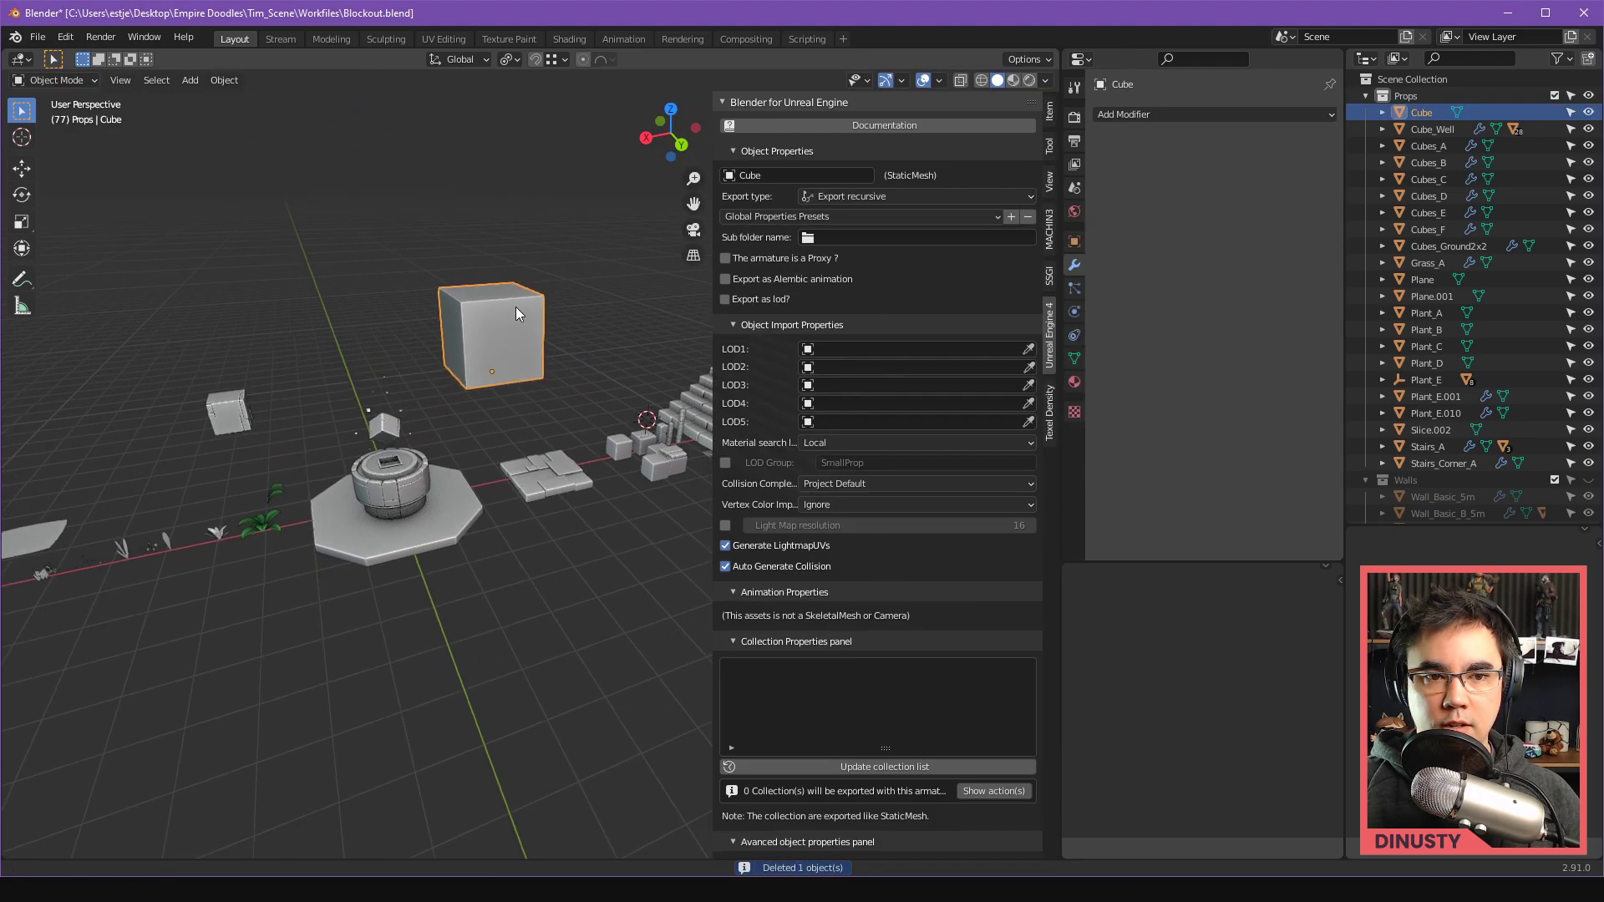
Step: Move the cube about -1.14 m in X, -0.93 m in Y and 1.46 m in Z
middle_click_drag(514, 308, 484, 315)
key("g")
left_click(478, 203)
middle_click_drag(478, 202, 448, 331)
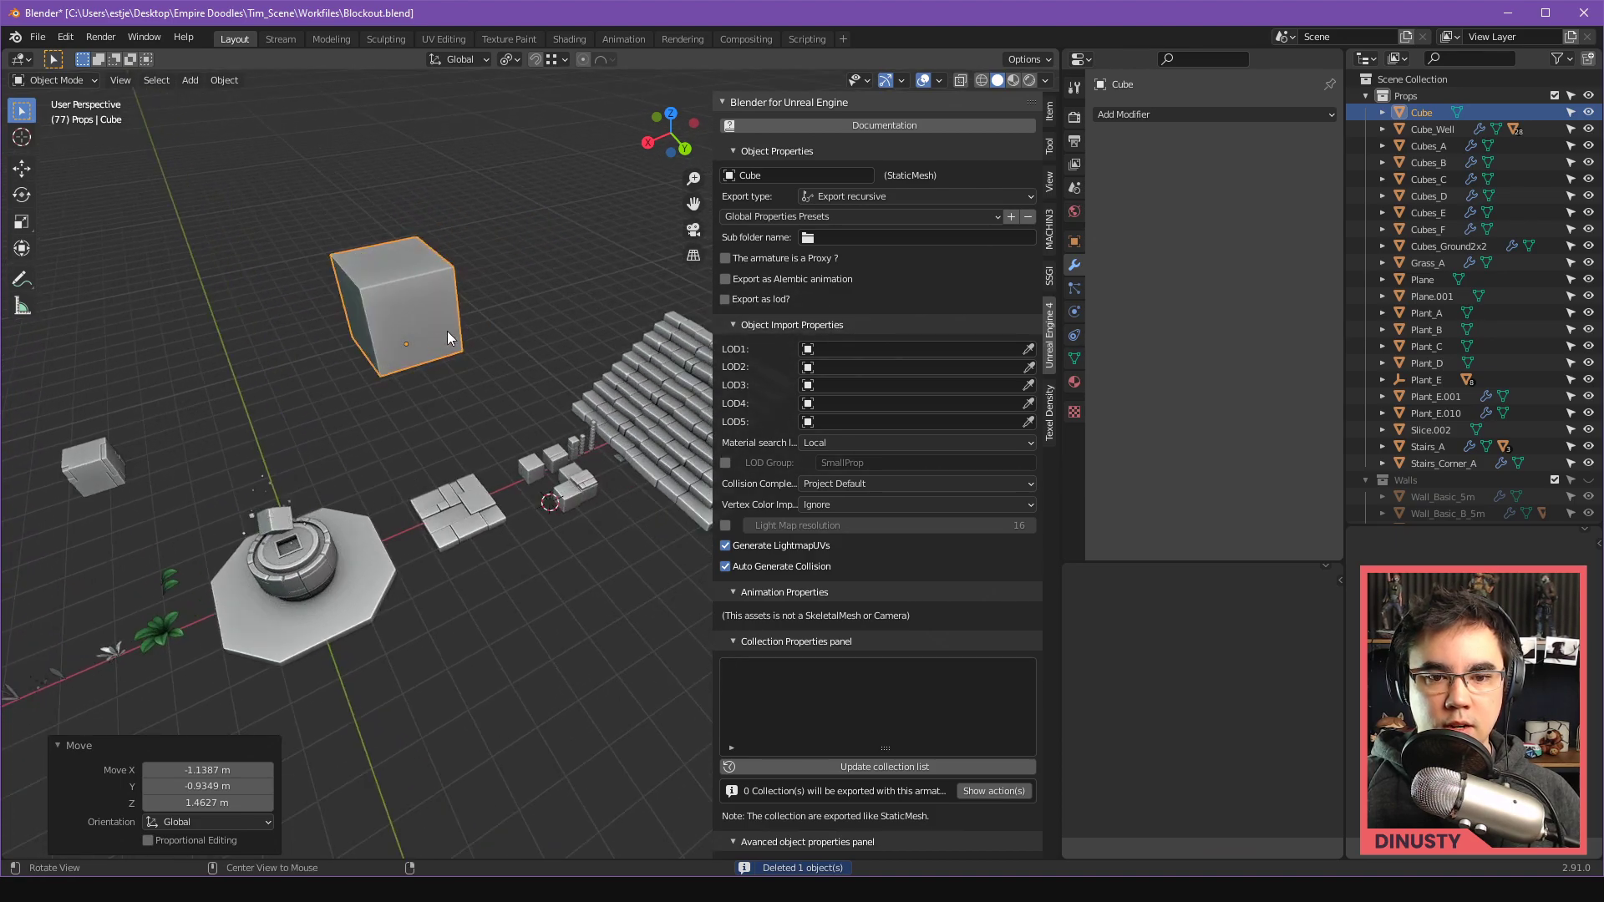
Step: Examine the add-on's nomenclature prefixes and static mesh export path, and narrow the sidebar
scroll(900, 480, "down", 10)
scroll(919, 476, "down", 10)
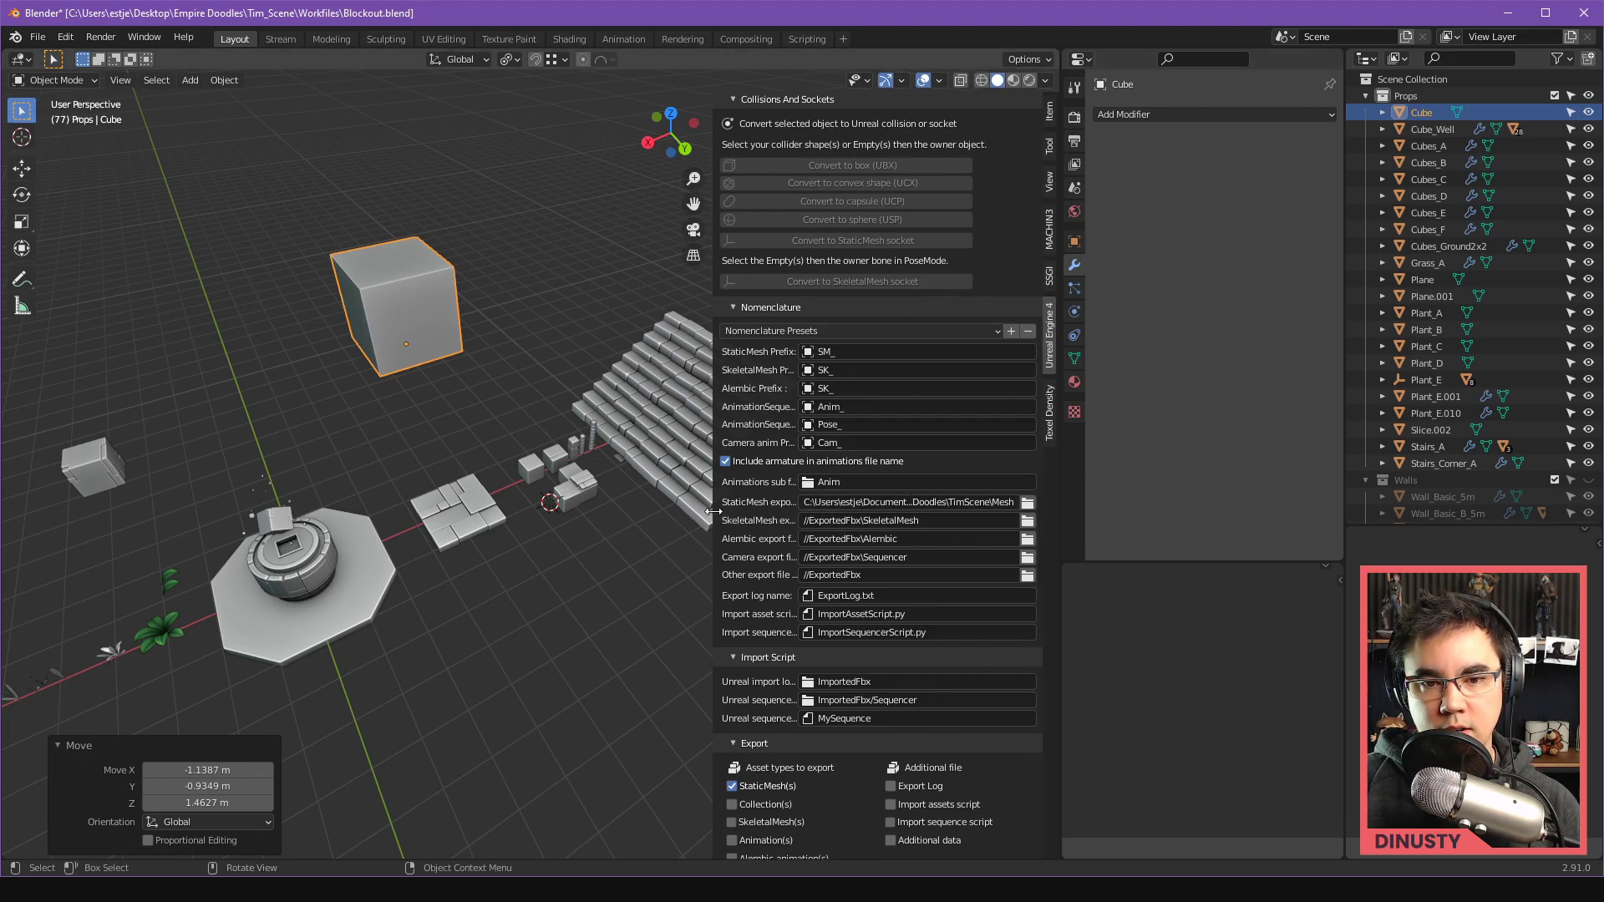
left_click_drag(714, 511, 817, 515)
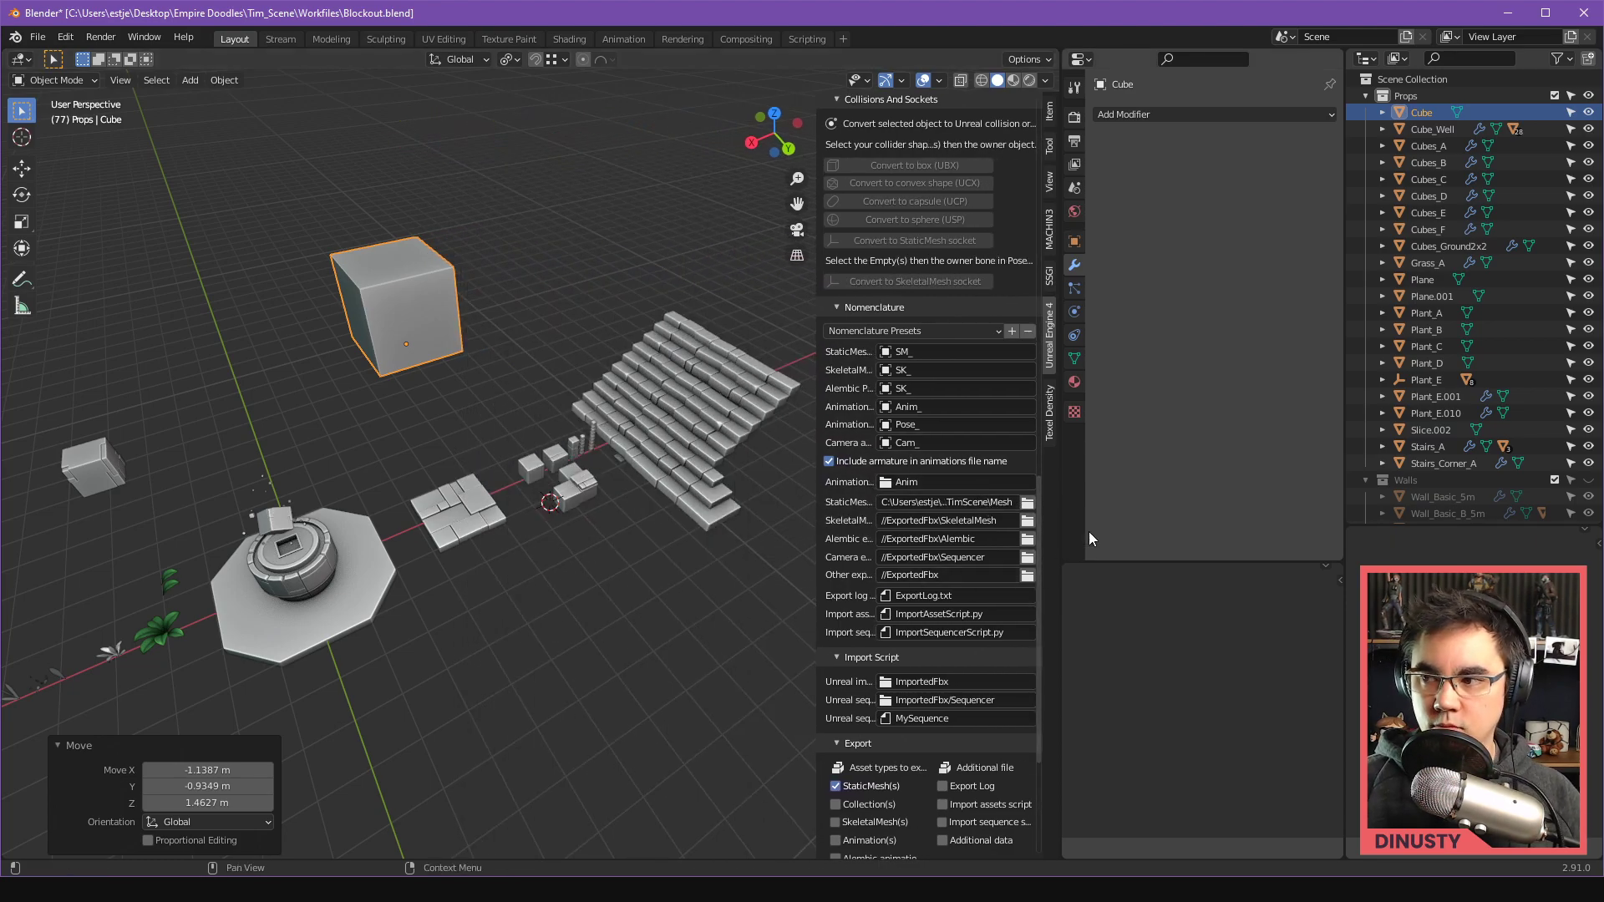
Step: Switch to Unreal Editor and show the TimScene Mesh folder in Explorer to check its path
key("alt+Tab")
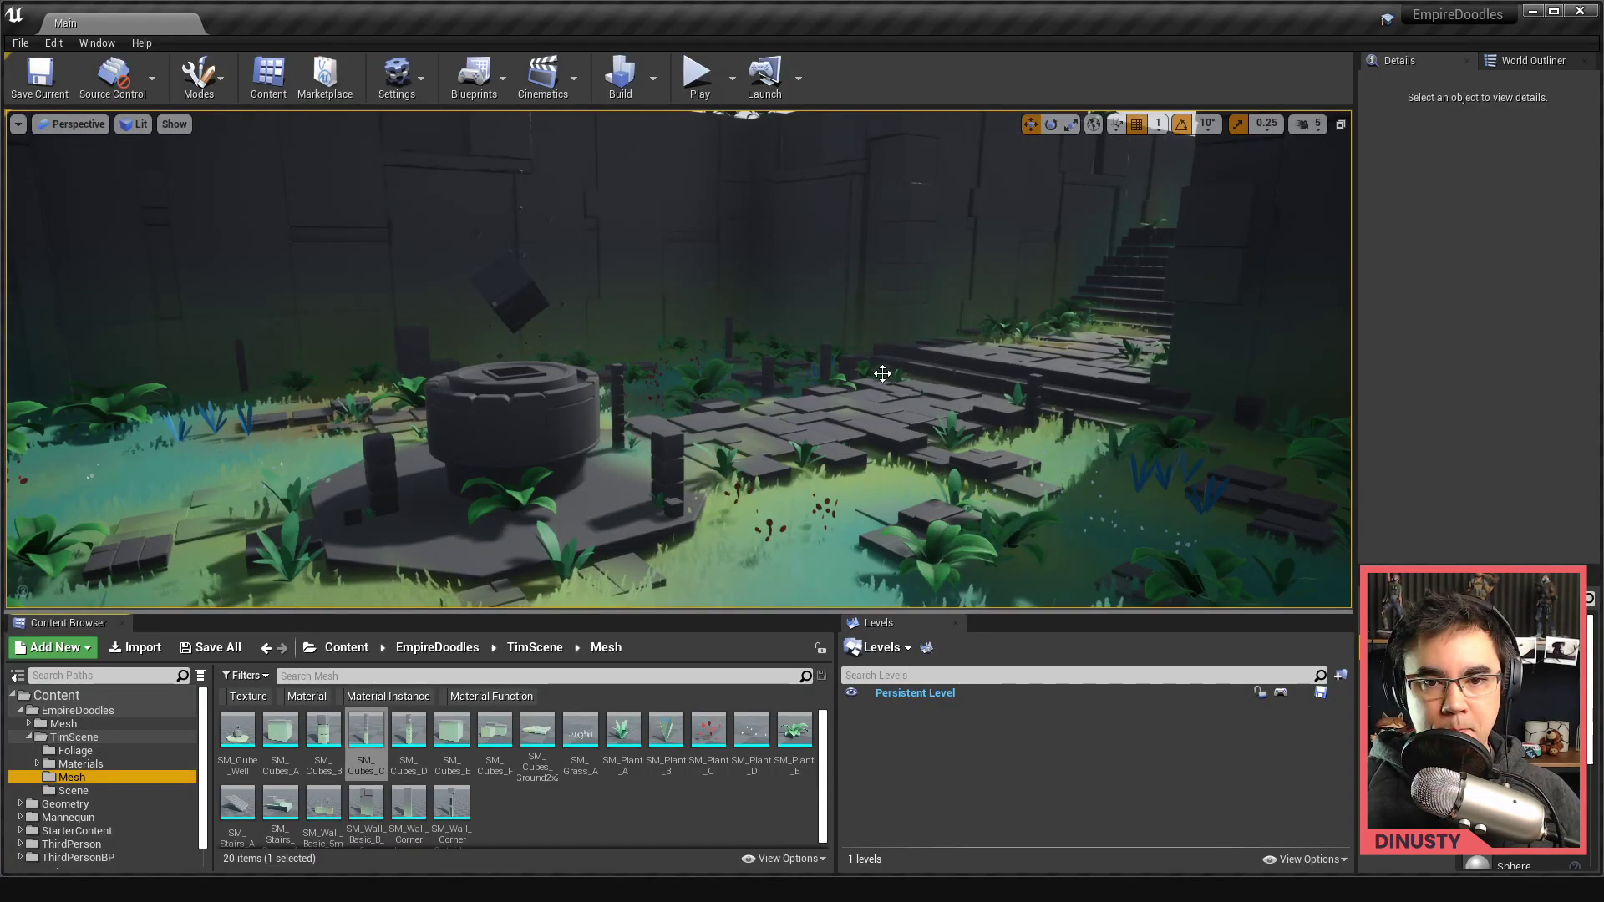
left_click(80, 763)
left_click(84, 778)
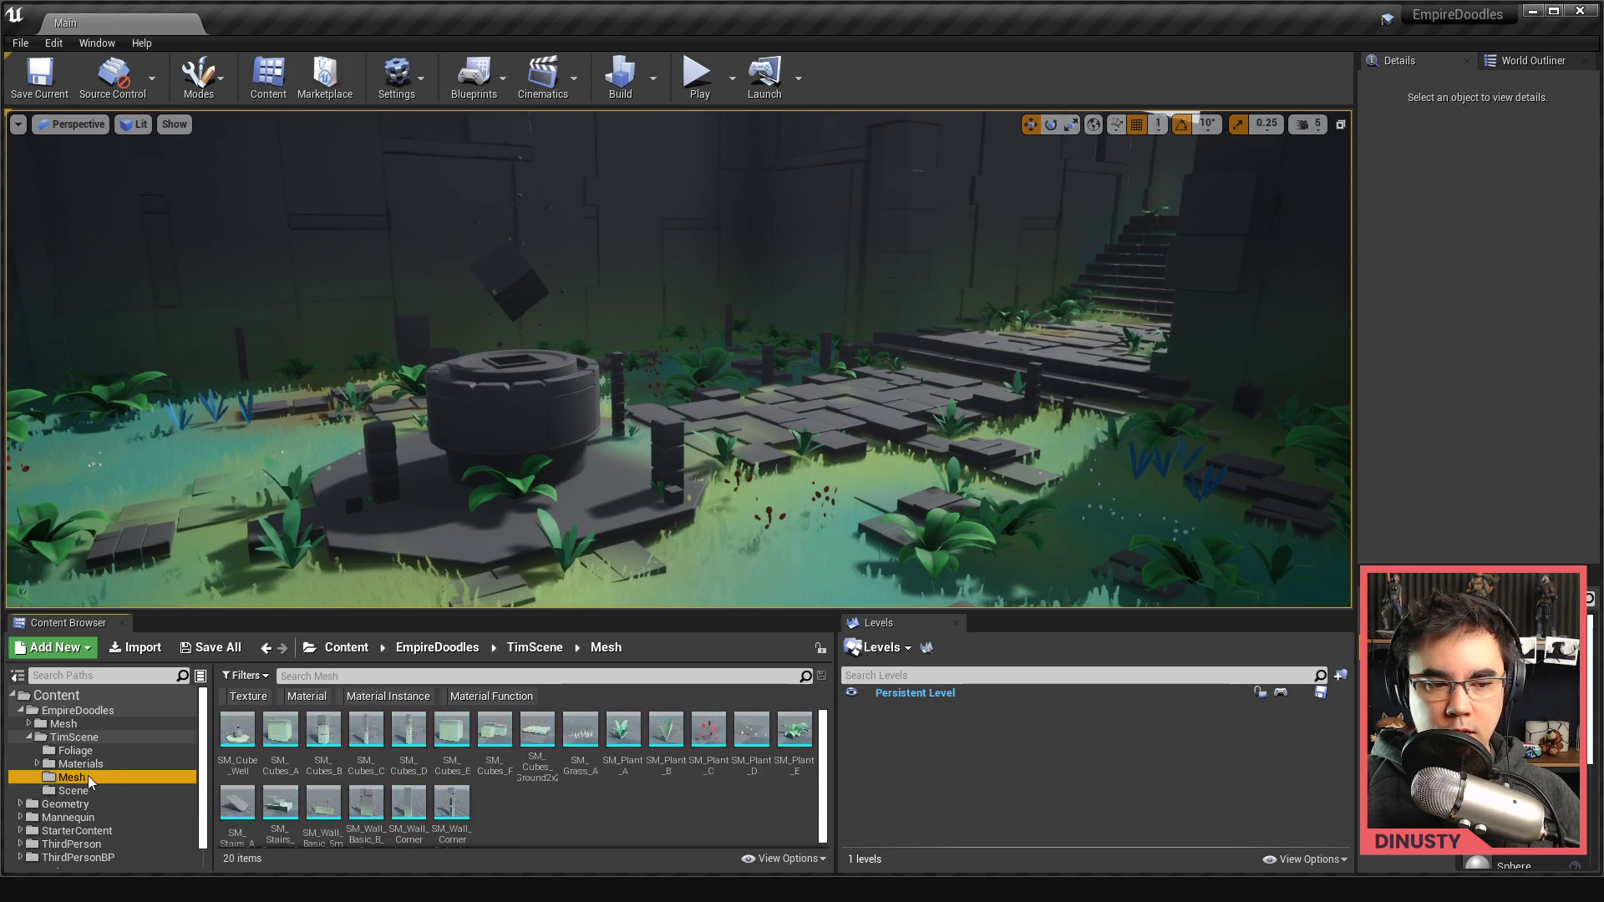
right_click(90, 782)
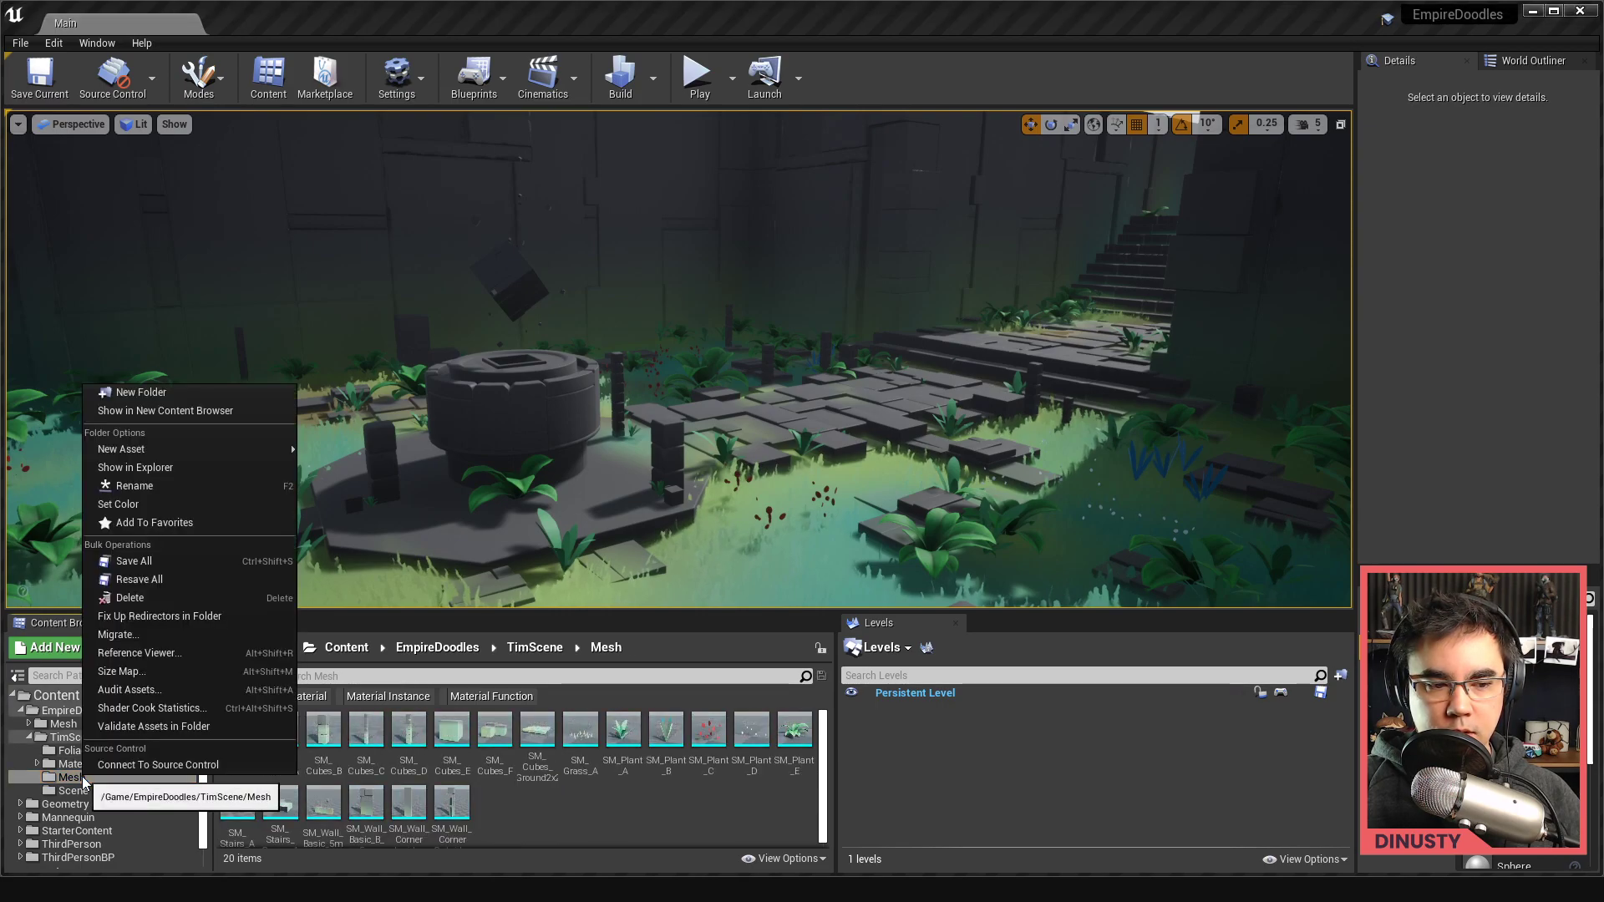
left_click(175, 468)
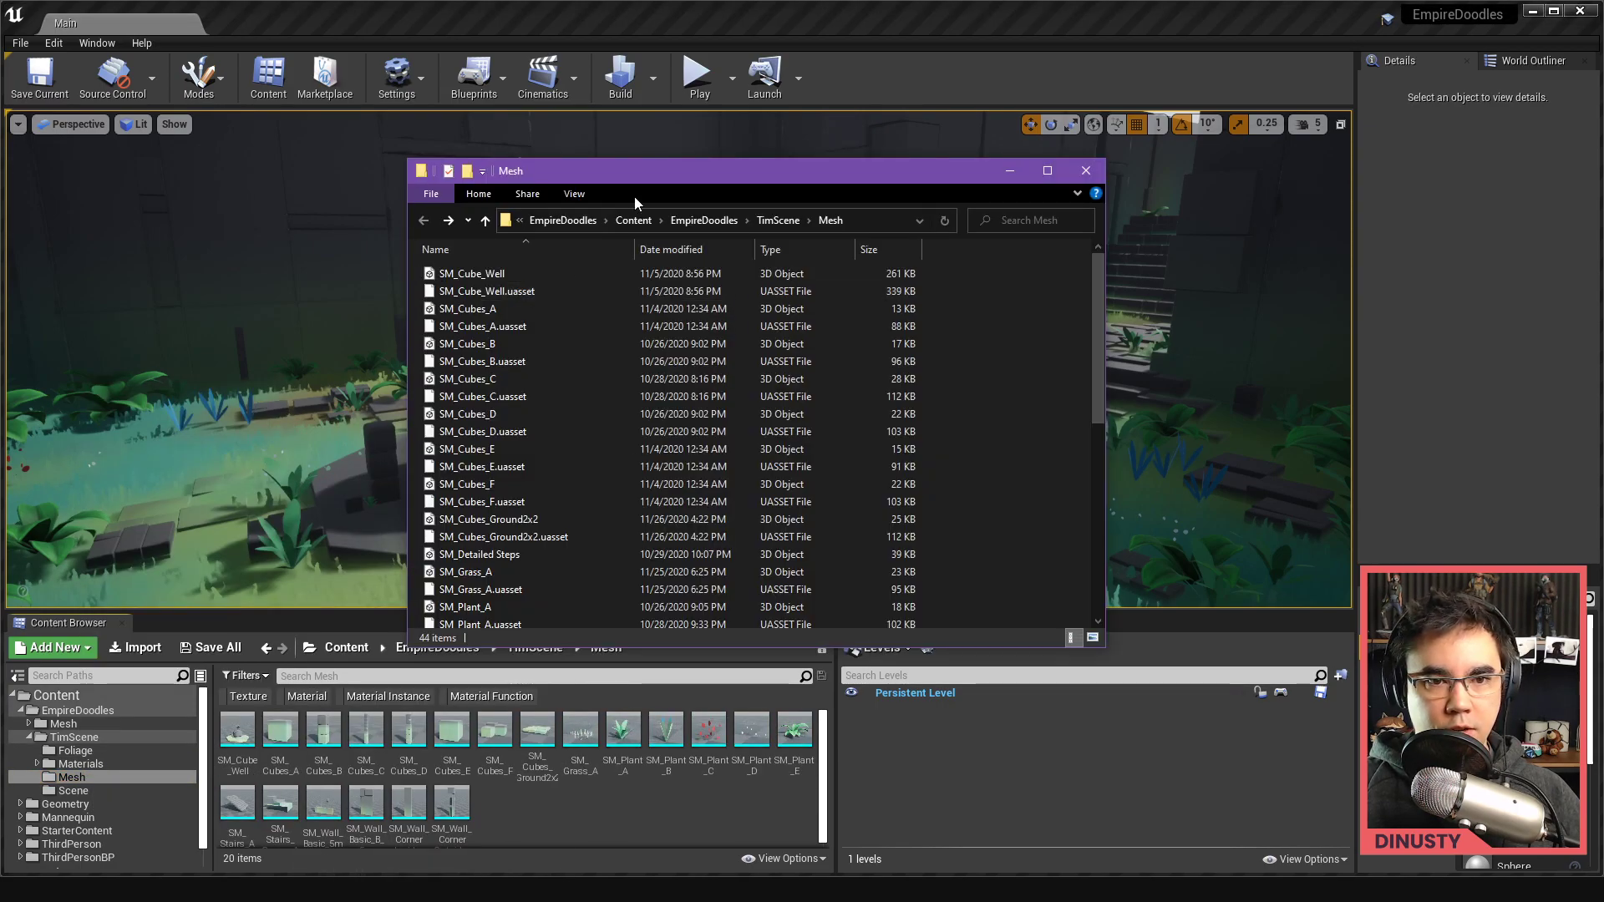
left_click(836, 220)
left_click(968, 156)
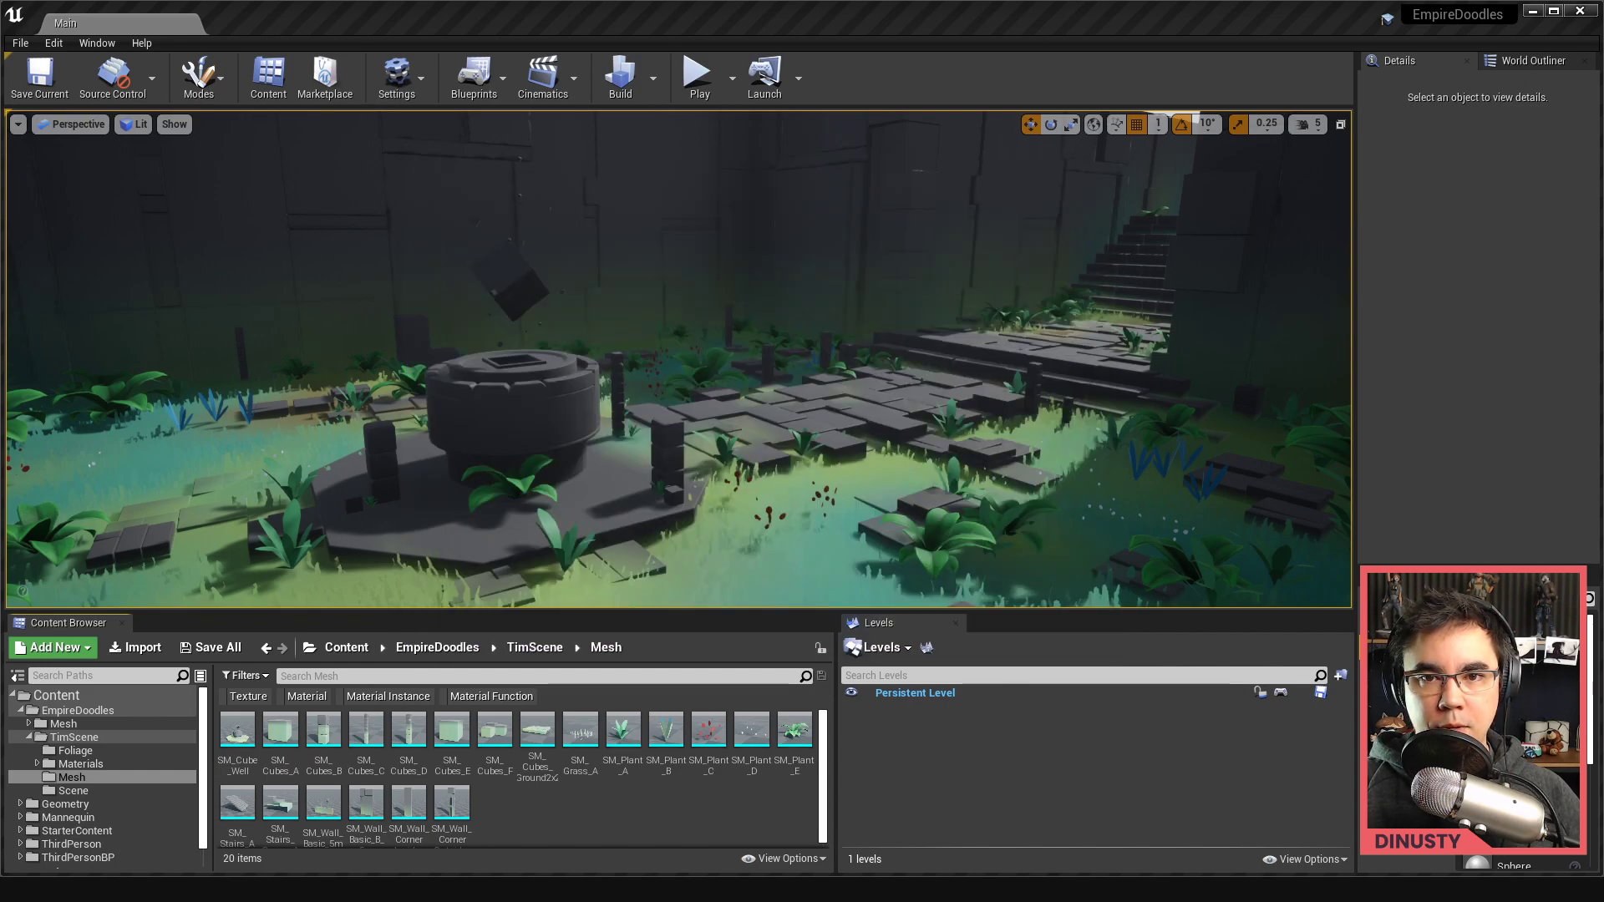
Step: Switch back to Blender and reselect the test cube
key("alt+Tab")
key("alt+Tab")
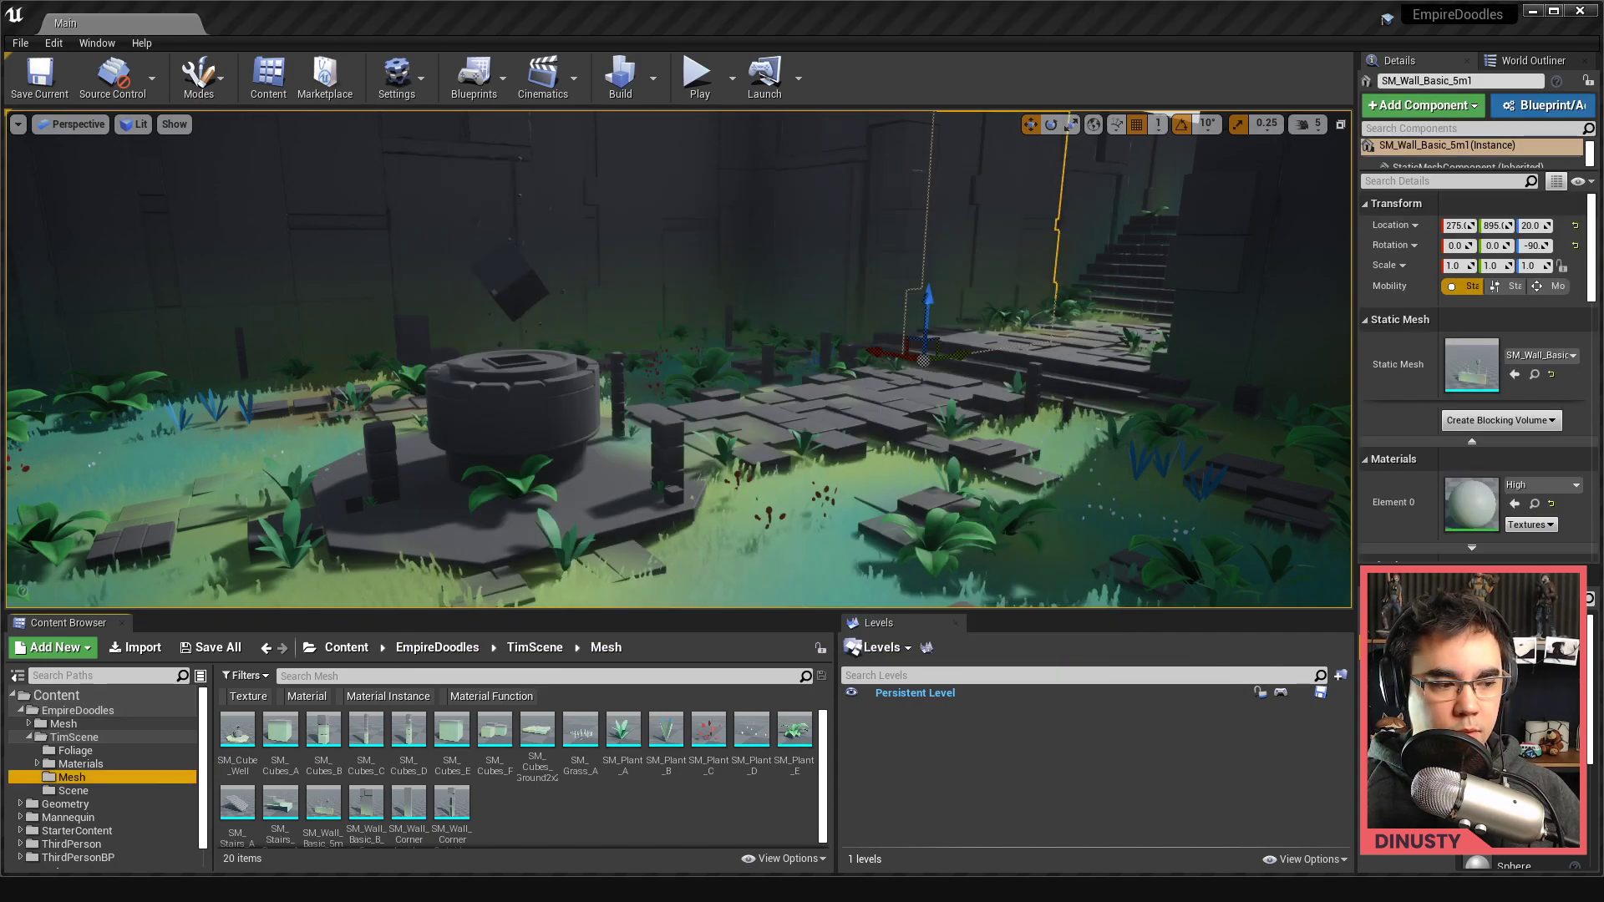
key("alt+Tab")
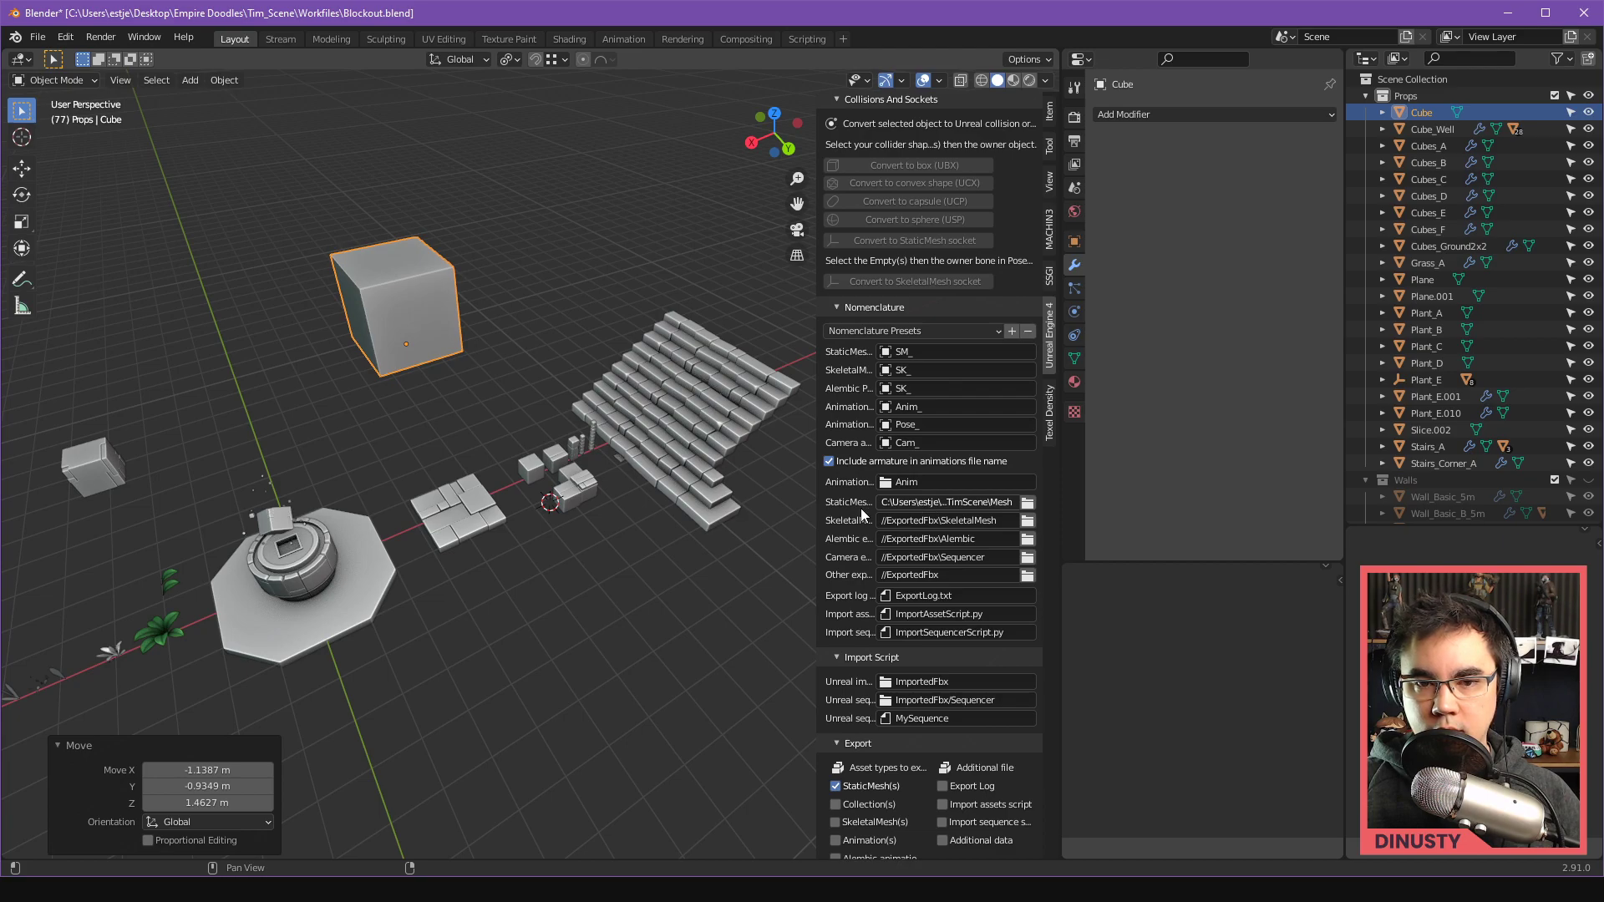
key("alt+a")
middle_click_drag(620, 319, 640, 356, "shift")
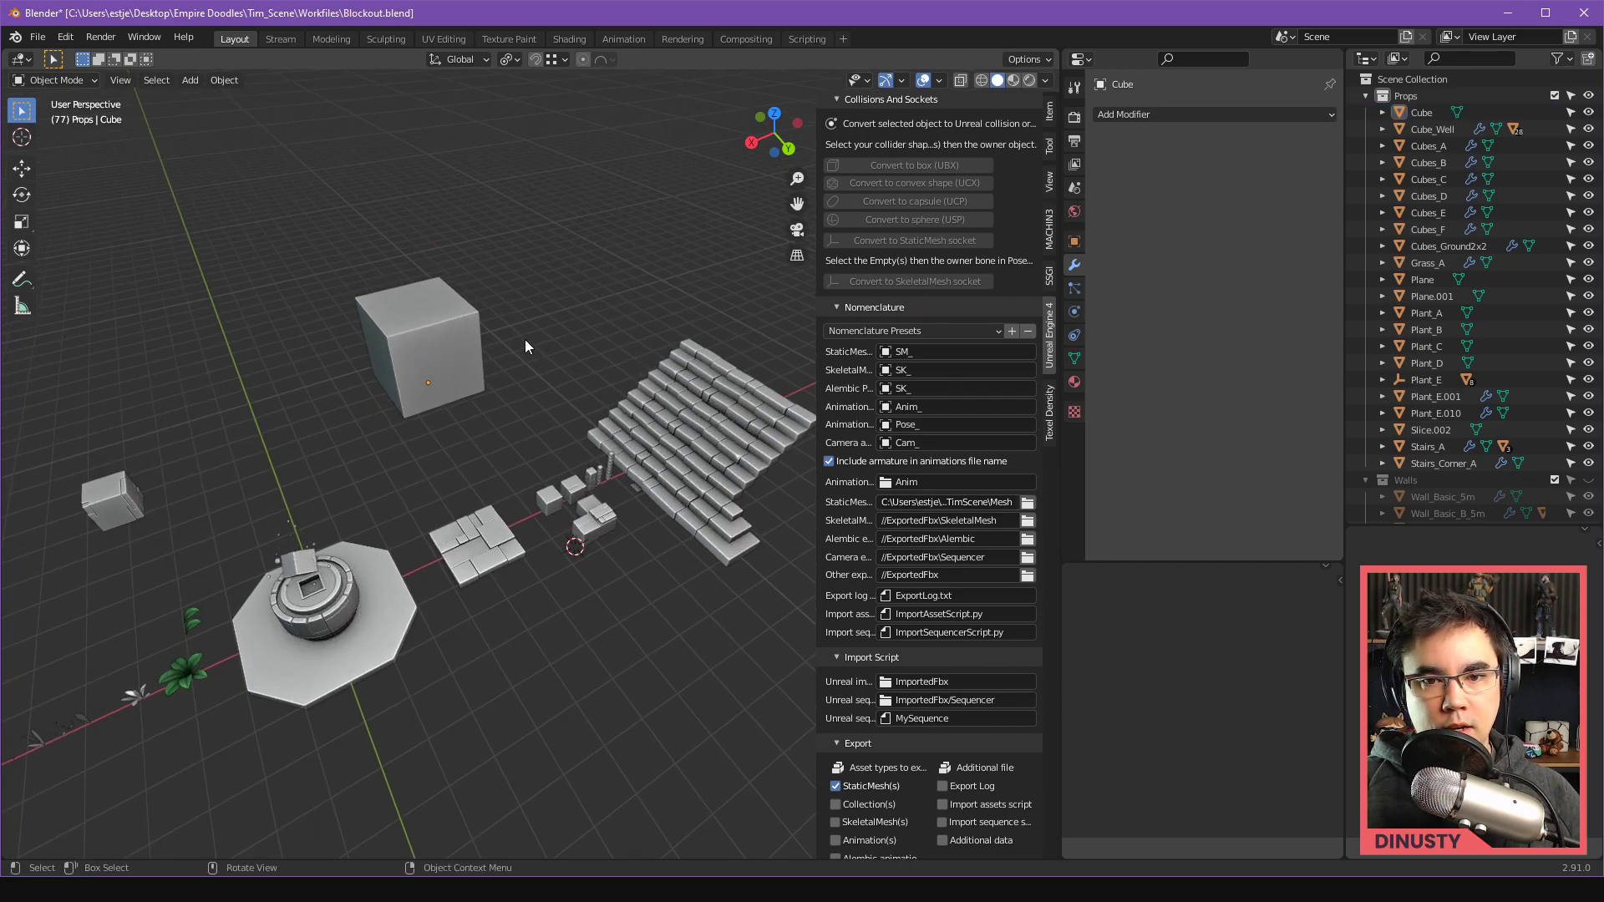
left_click(429, 364)
middle_click_drag(422, 453, 430, 465, "shift")
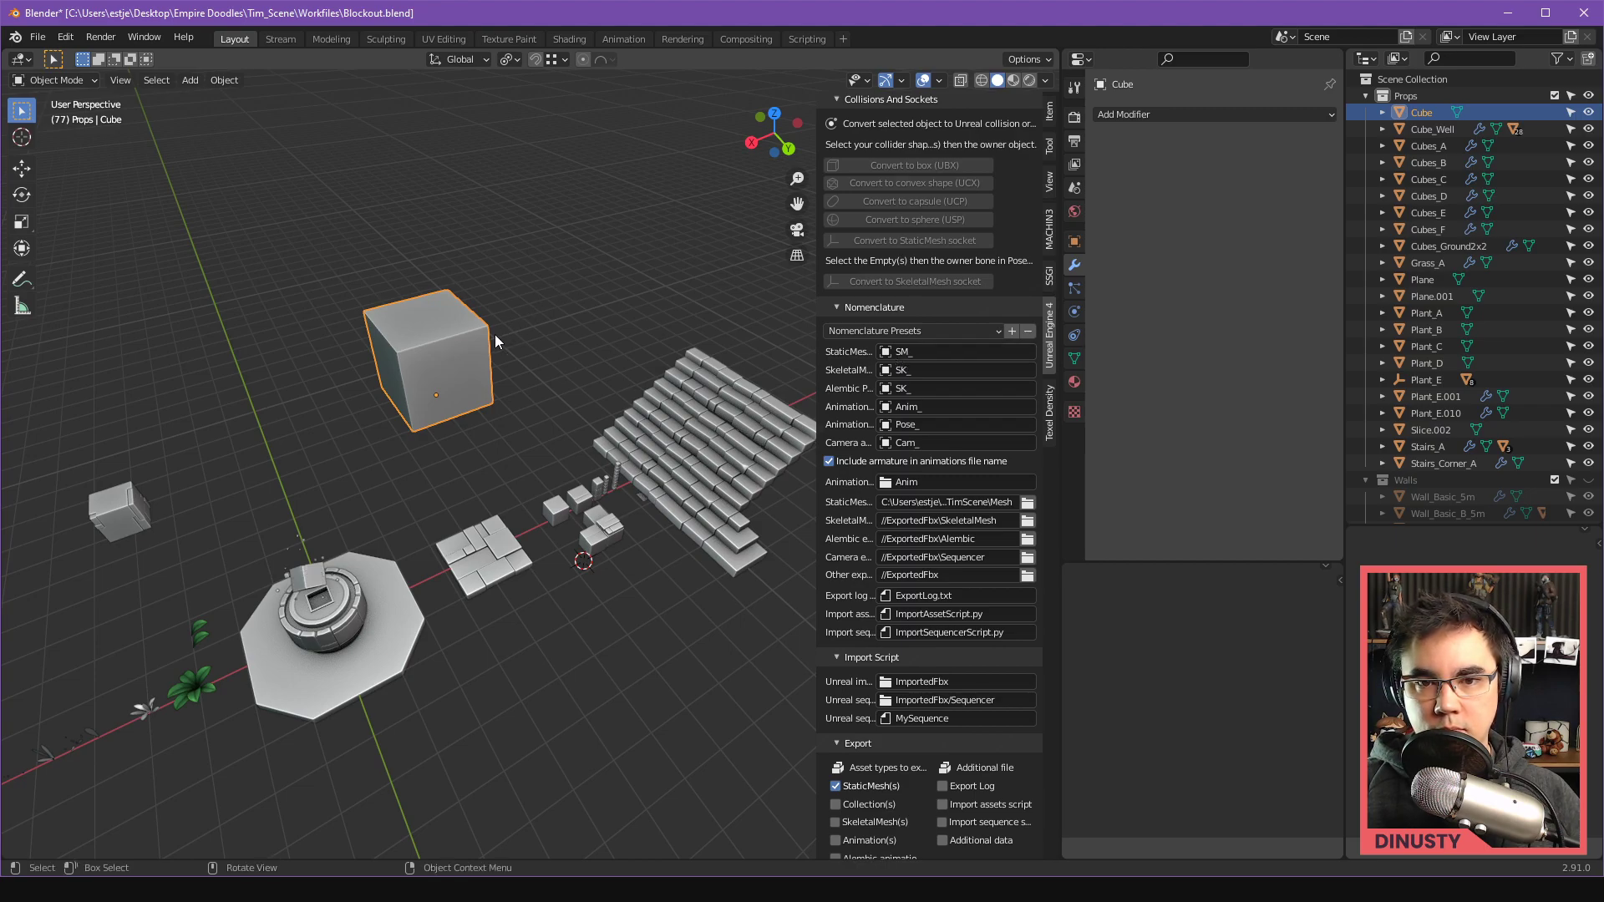
middle_click_drag(468, 356, 617, 389, "shift")
Step: Rename the cube as Cube_test
scroll(919, 468, "up", 15)
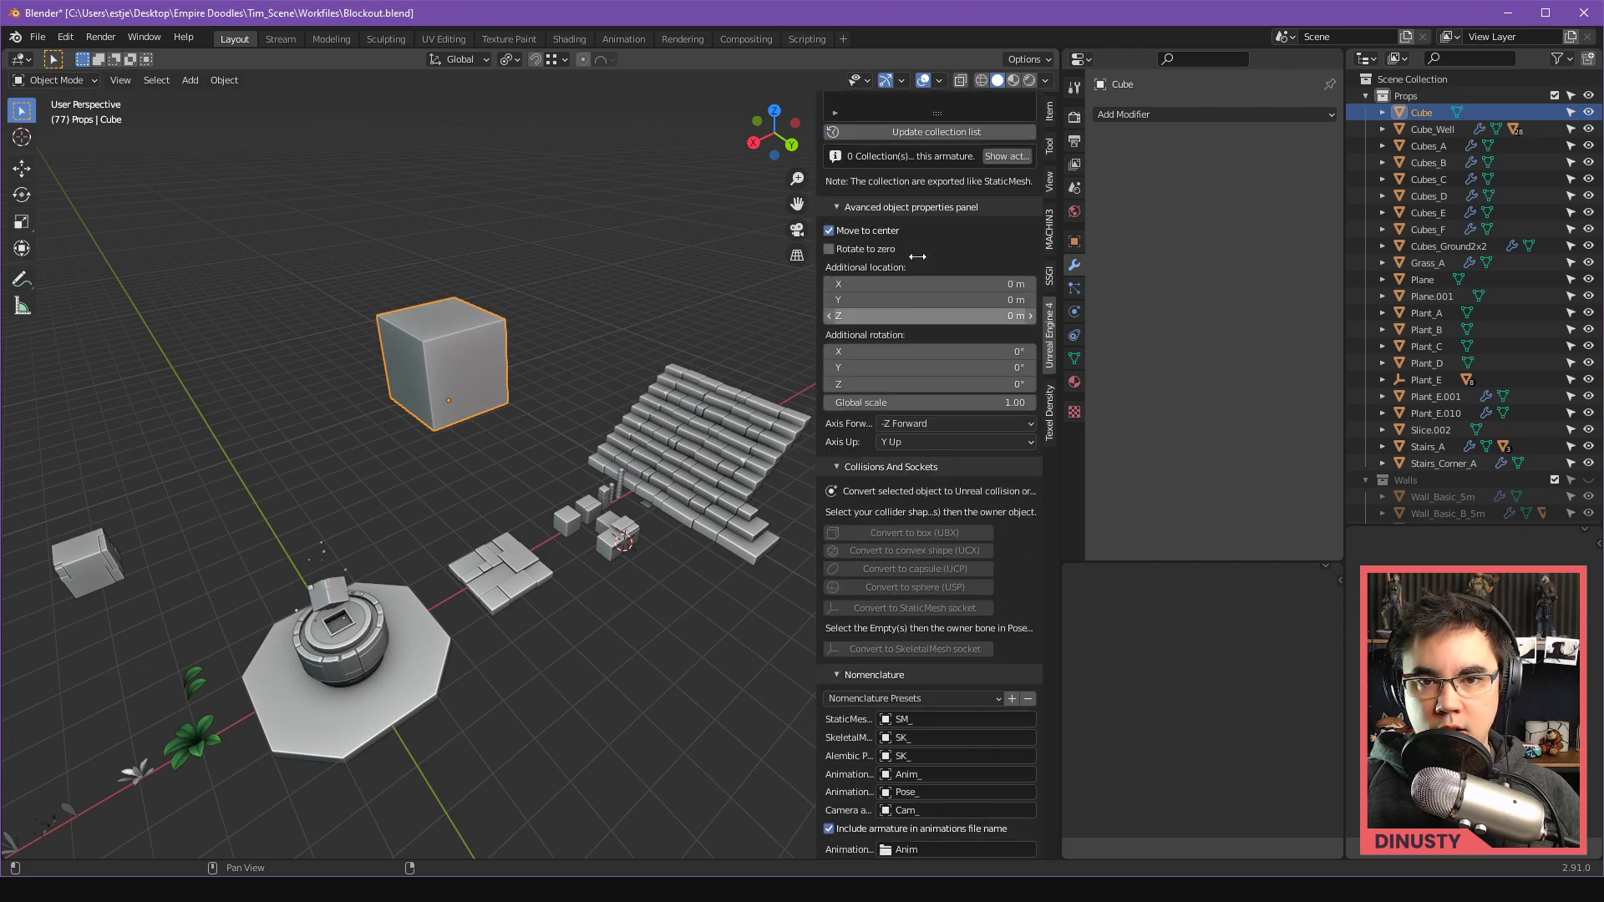
scroll(961, 251, "up", 3)
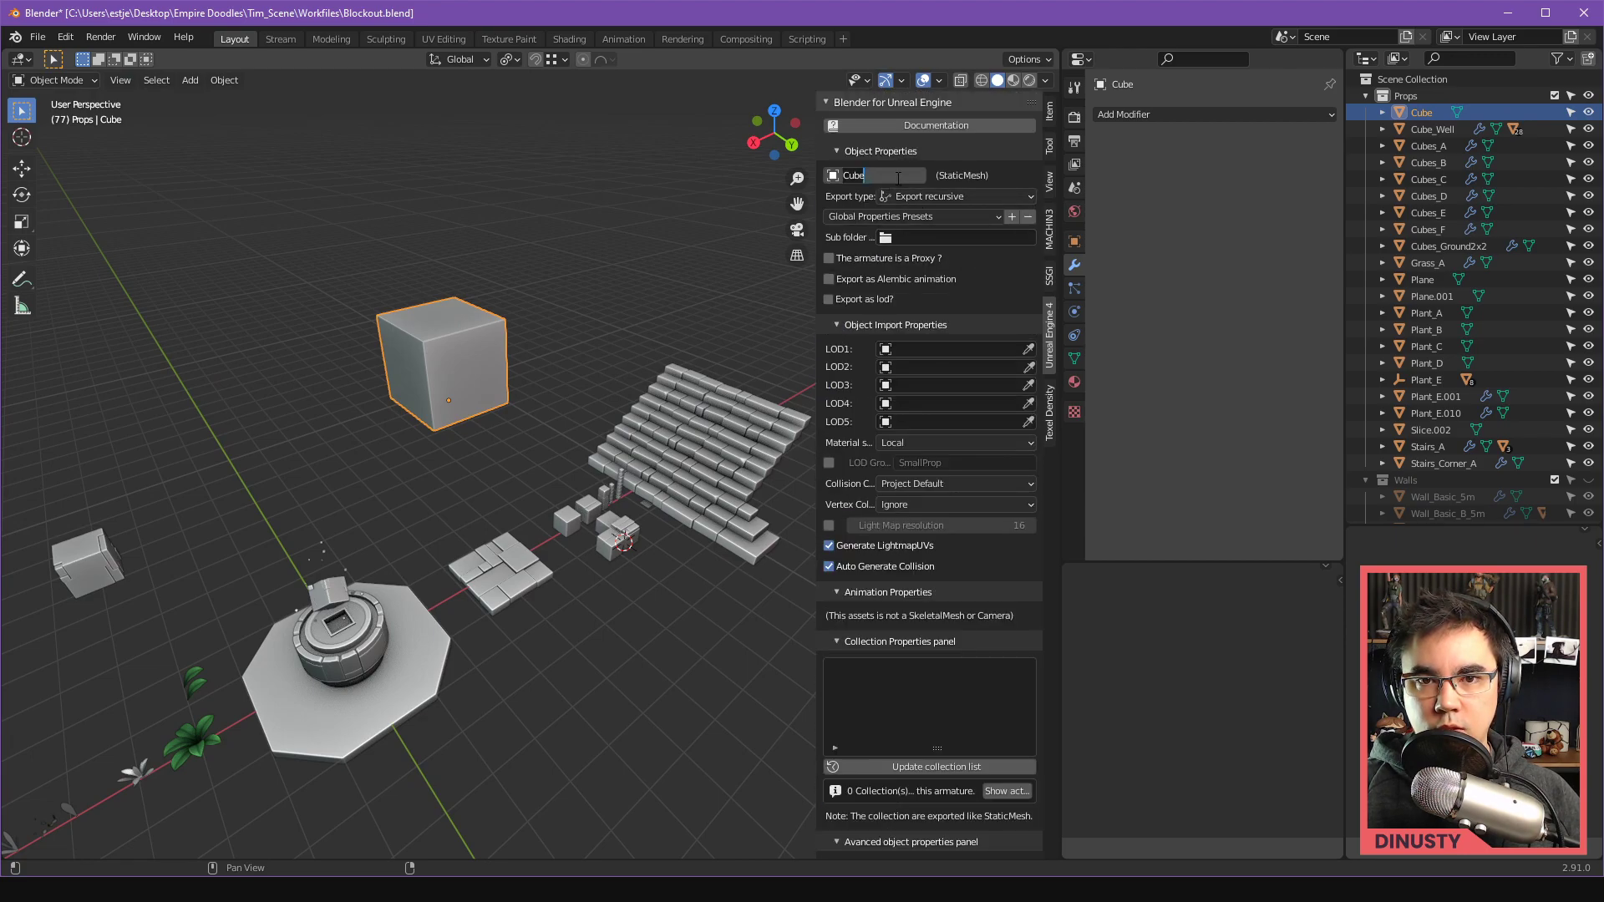
key("alt+a")
left_click(388, 366)
double_click(1428, 112)
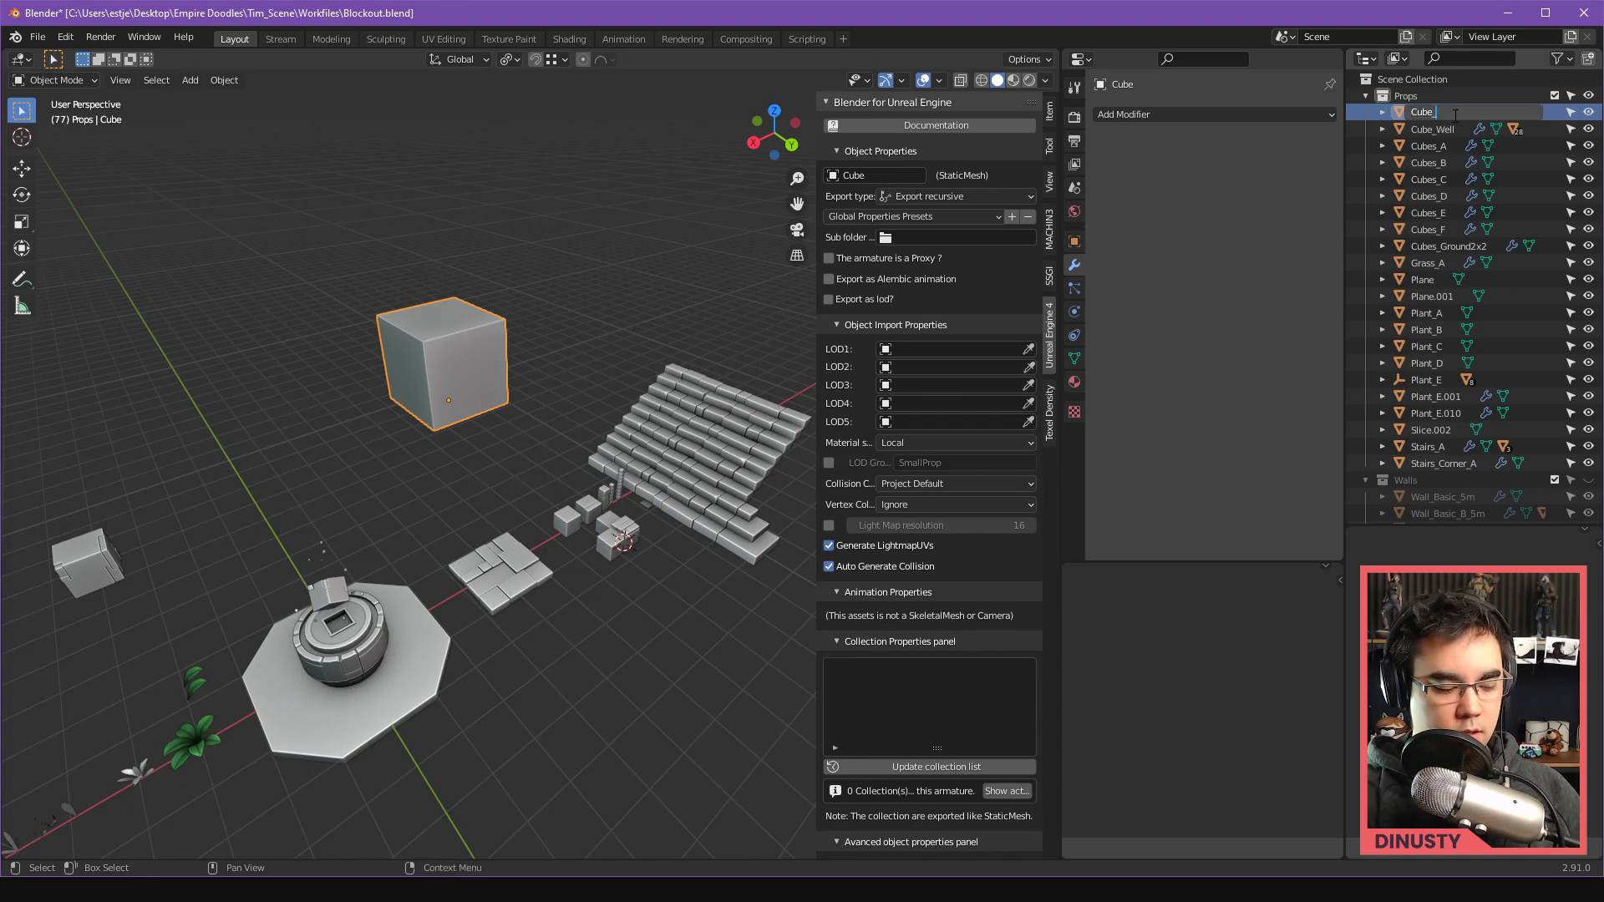
type("_test")
key("Return")
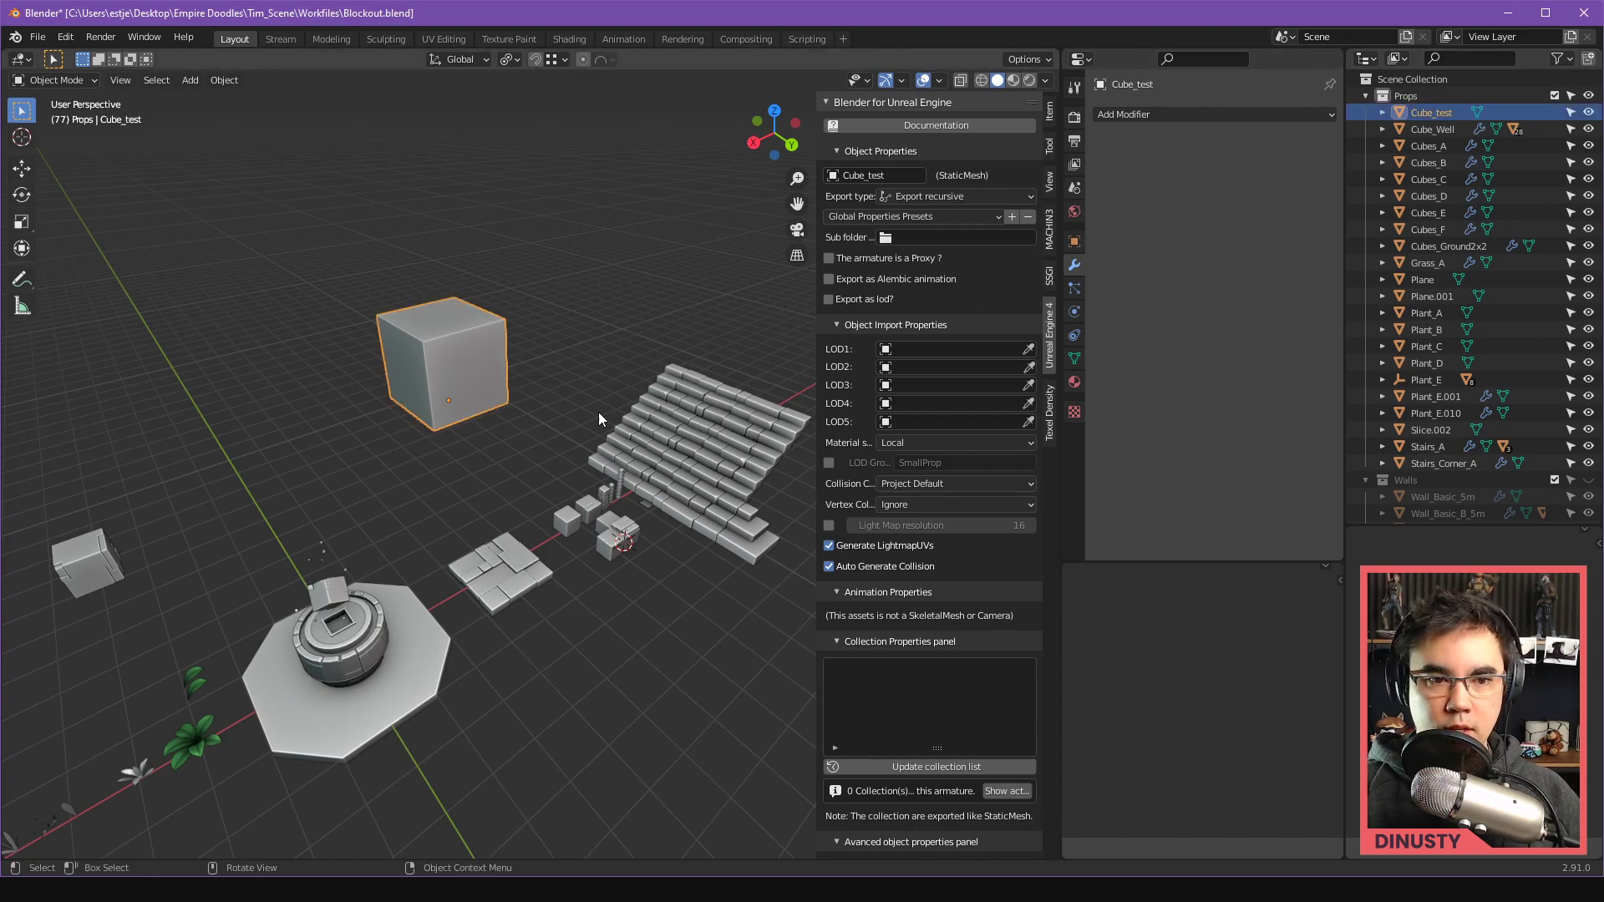
Step: Find the add-on's Export for UnrealEngine 4 command and open its context options
middle_click_drag(599, 413, 599, 332)
scroll(961, 574, "down", 5)
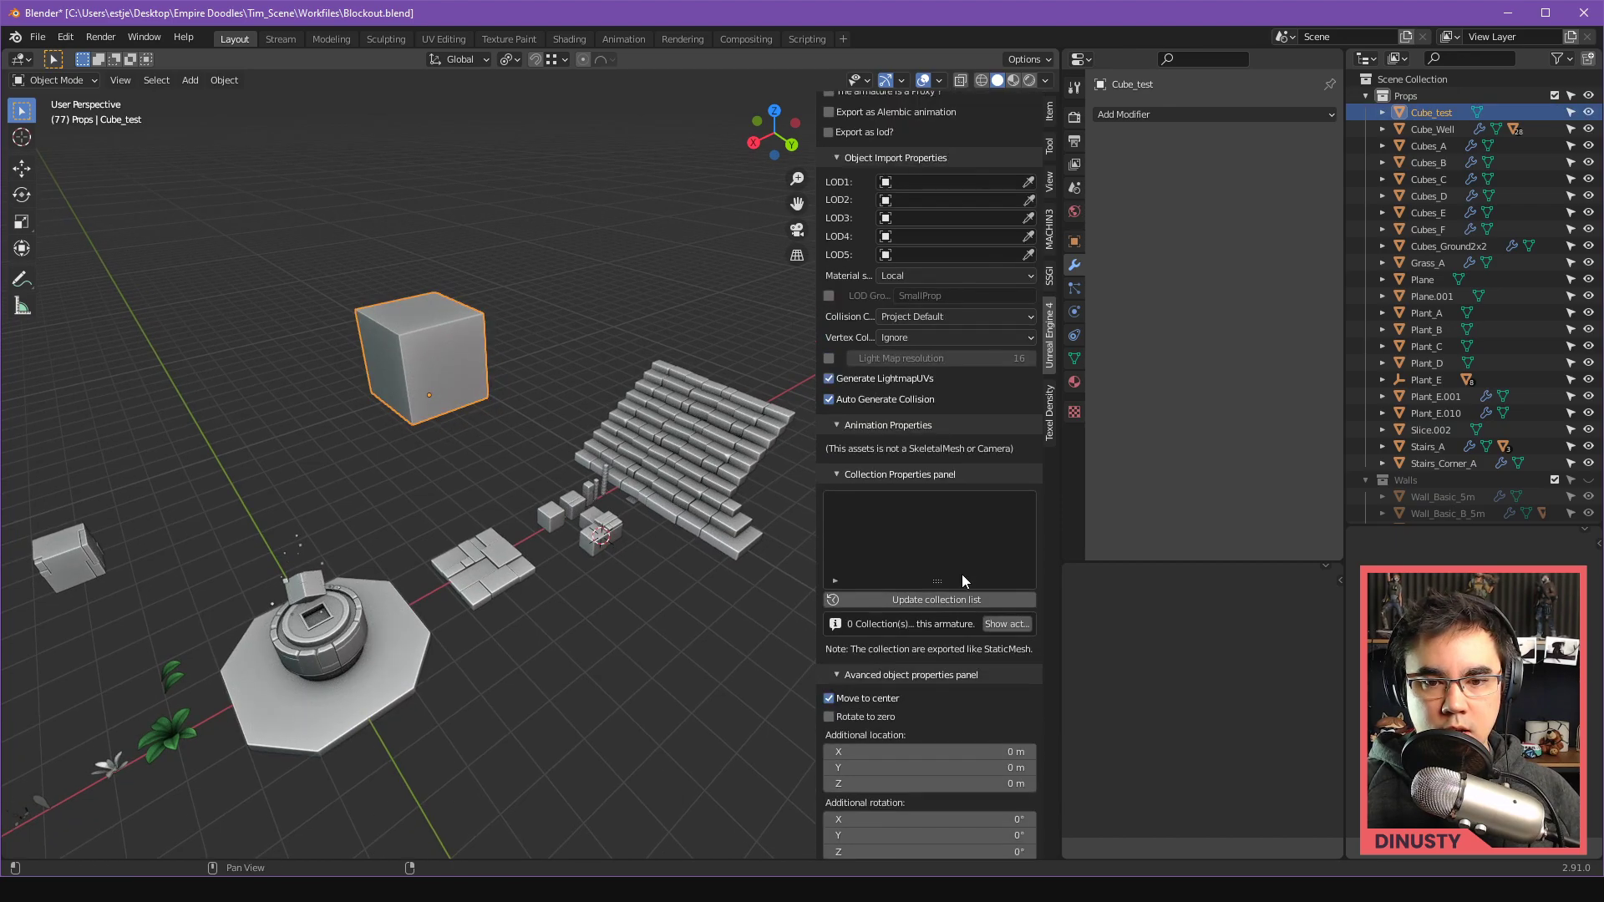
scroll(961, 574, "down", 15)
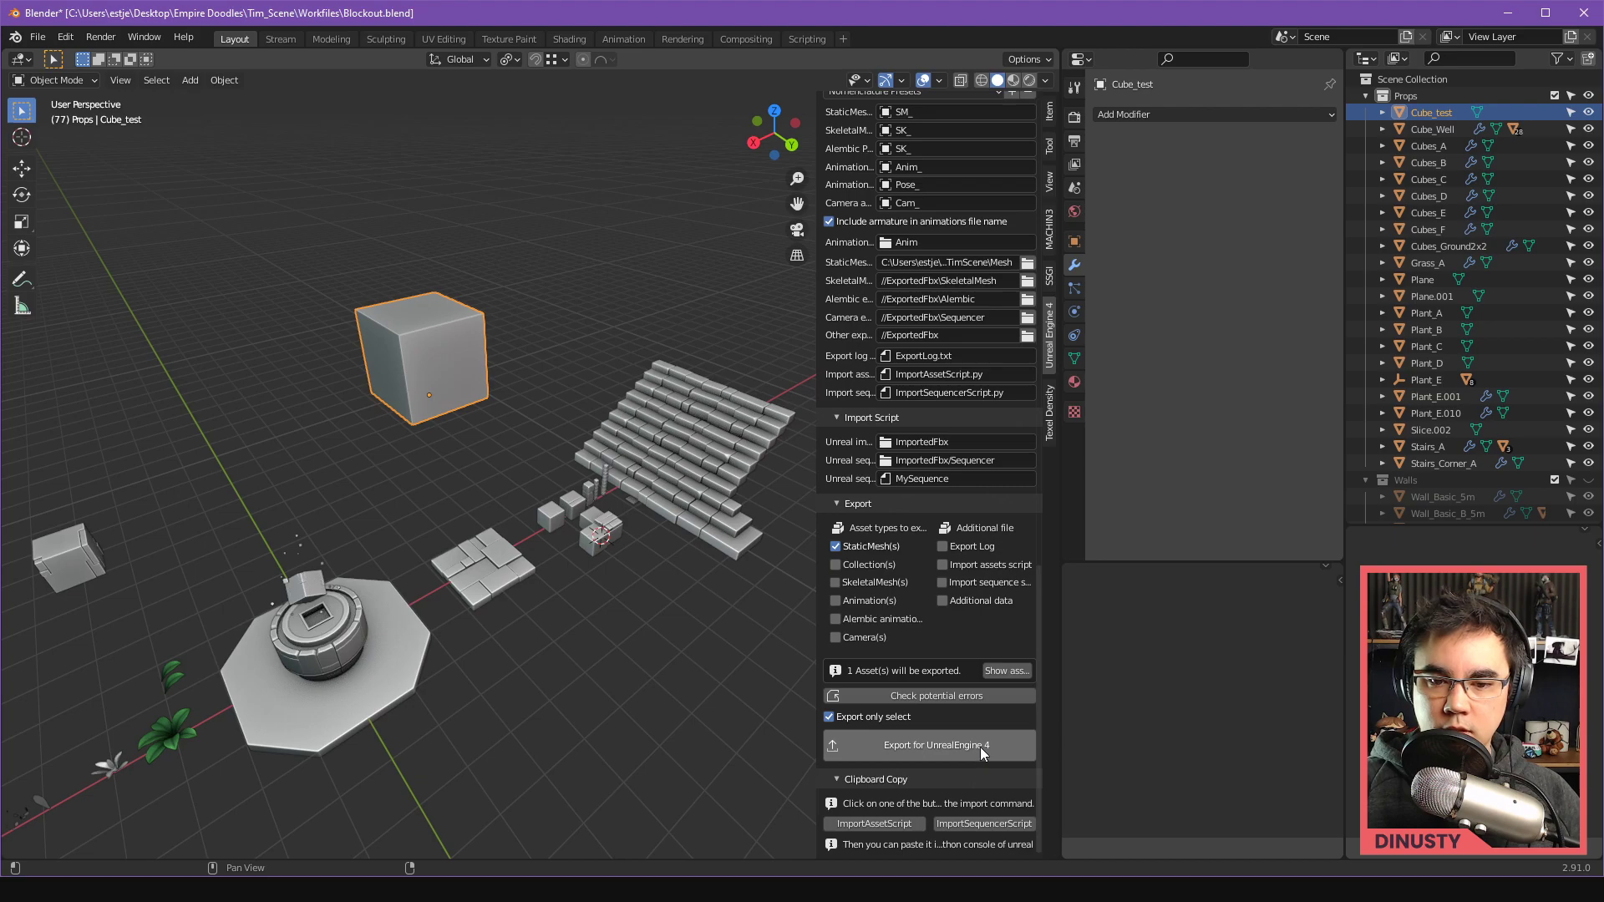
right_click(879, 743)
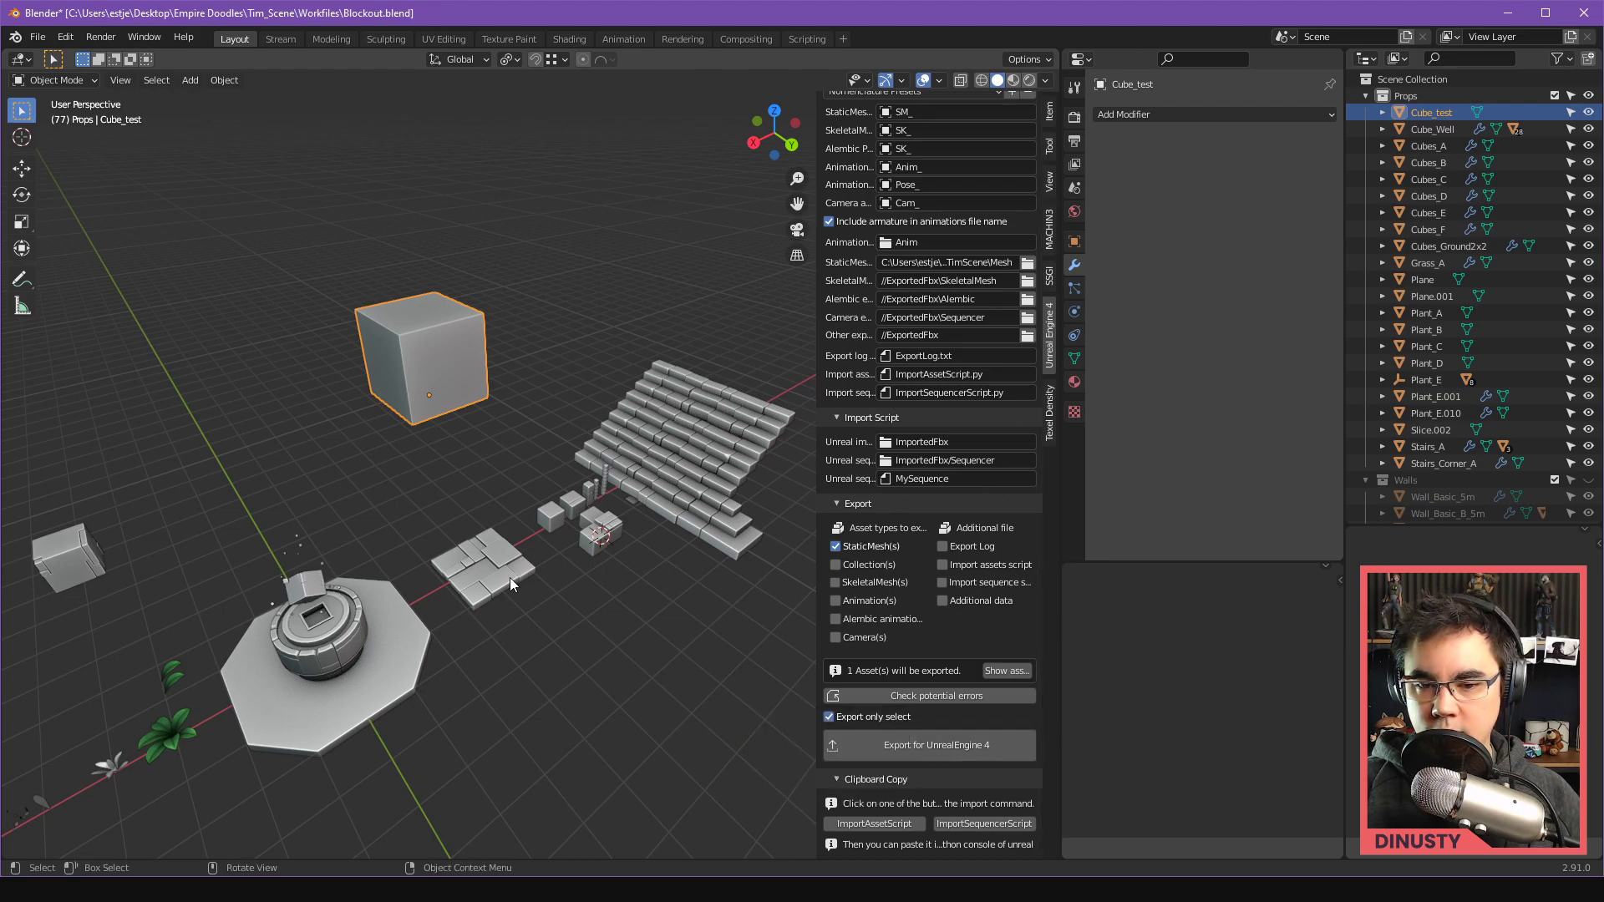
Step: Export the selected Cube_test with the Export for UnrealEngine 4 quick favourite
middle_click_drag(510, 578, 479, 416)
key("q")
left_click(637, 331)
left_click(463, 428)
key("q")
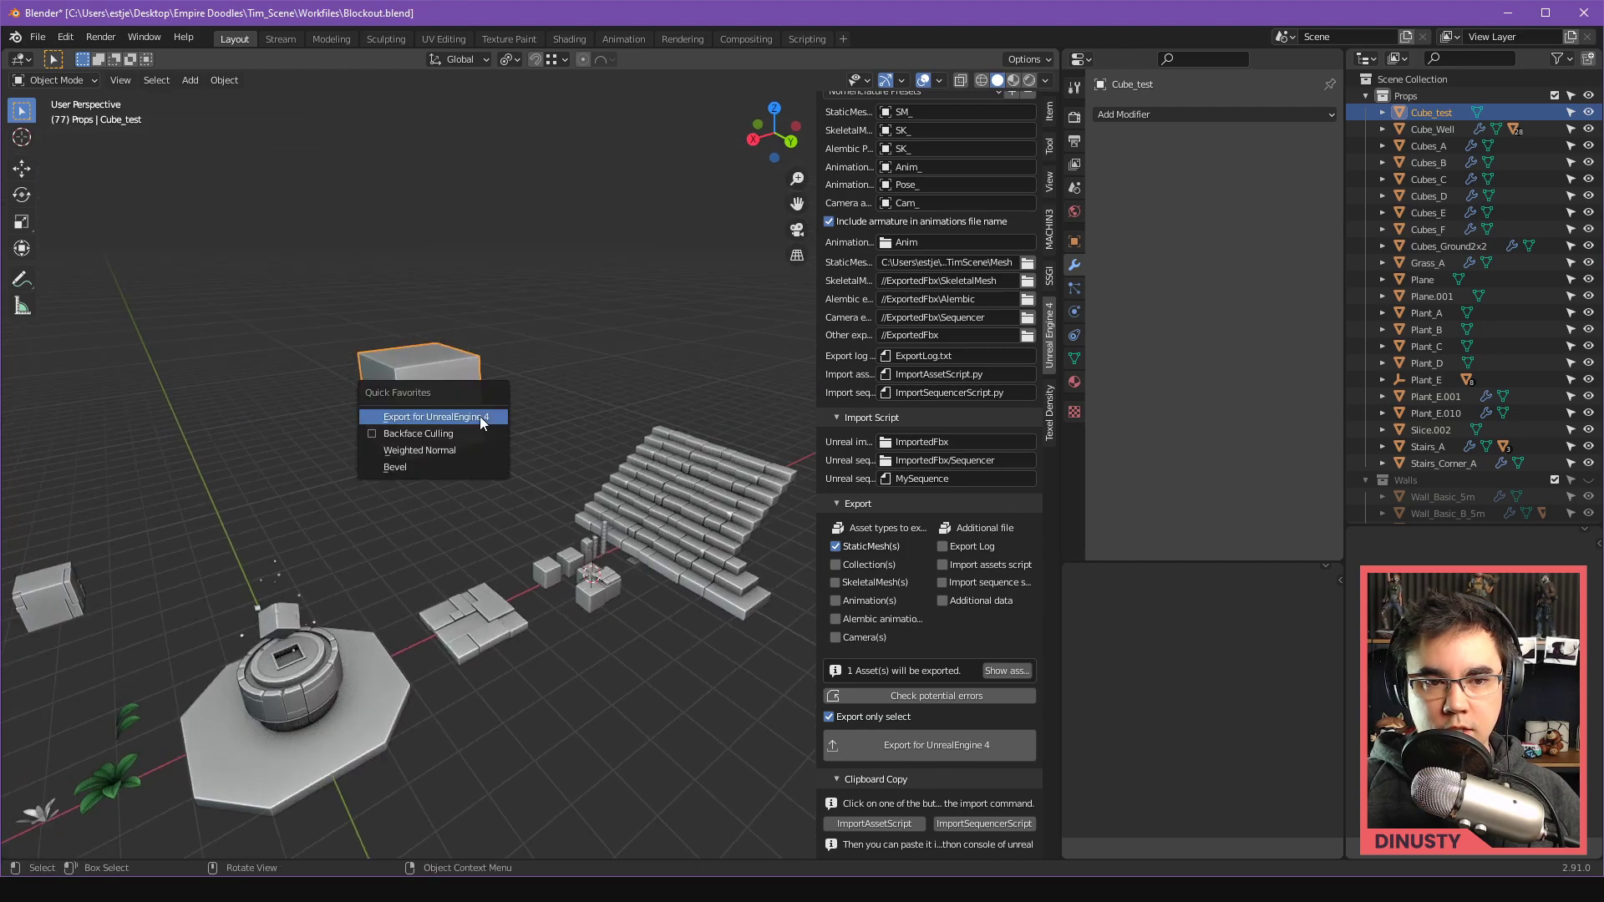
left_click(480, 416)
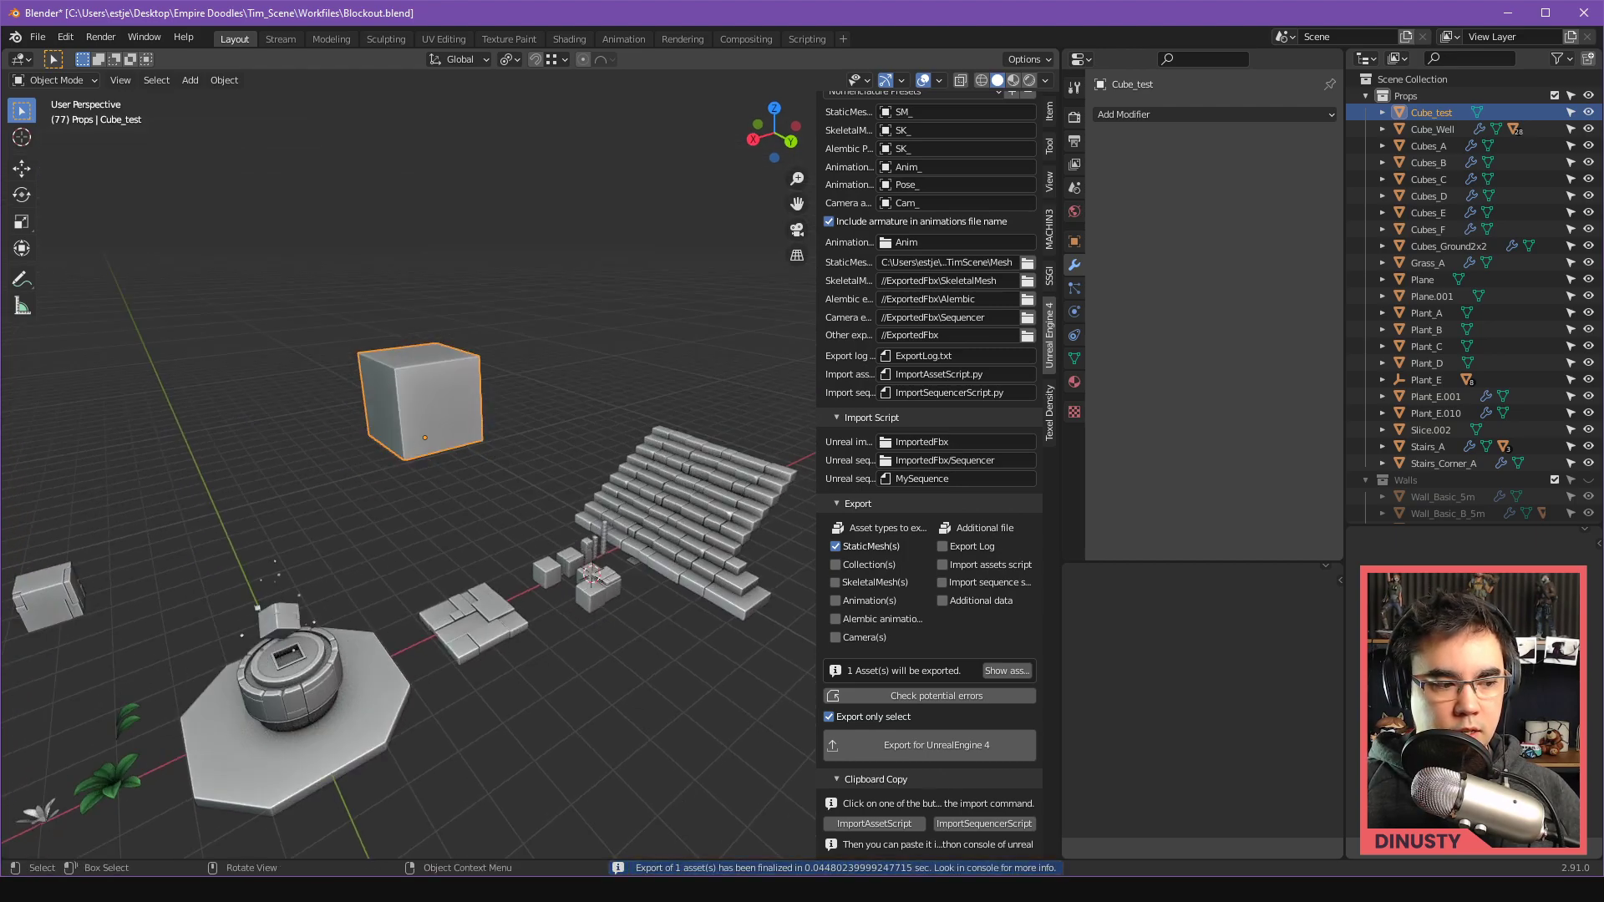
Step: Switch to Unreal Editor, review the FBX import options for SM_Cube_test and import it with the existing settings
key("alt+Tab")
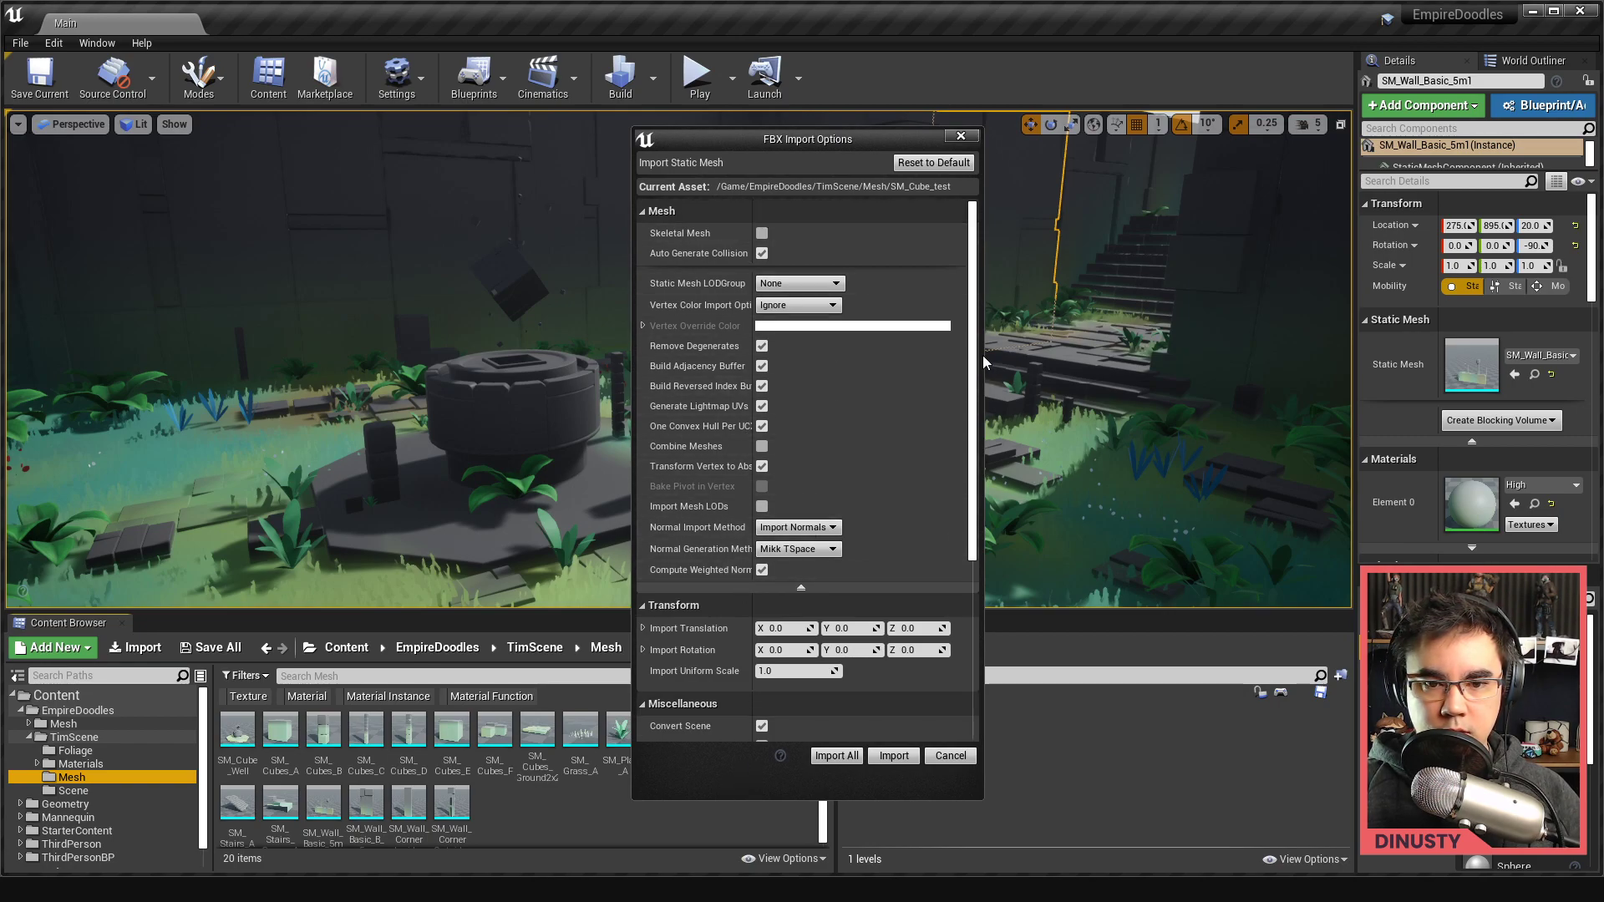
scroll(979, 306, "down", 1)
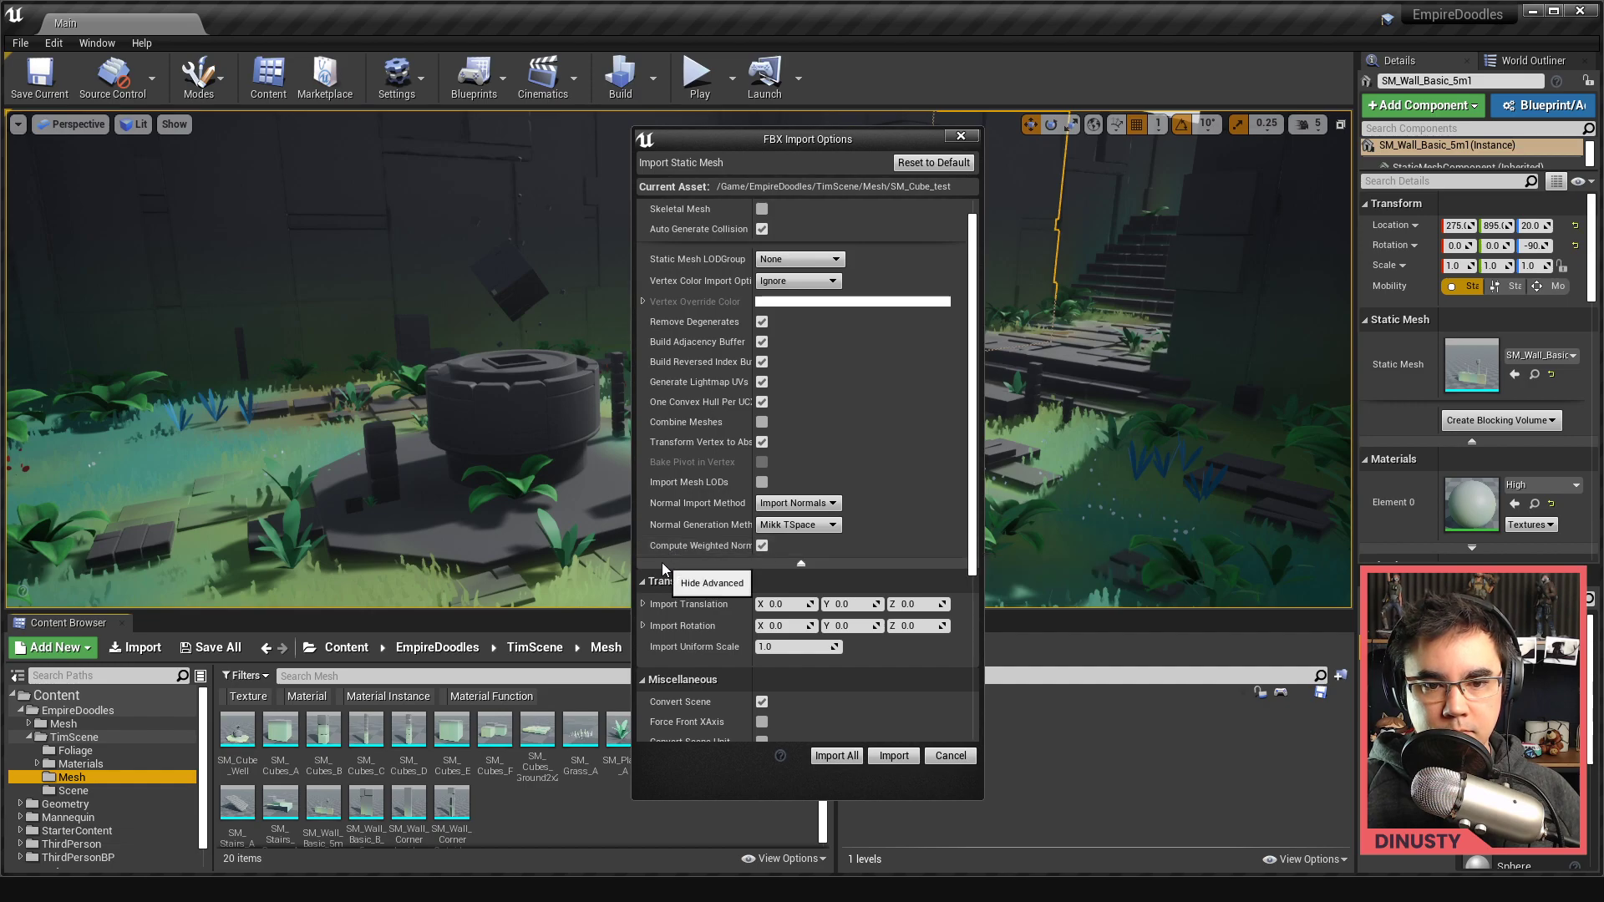
scroll(971, 428, "down", 3)
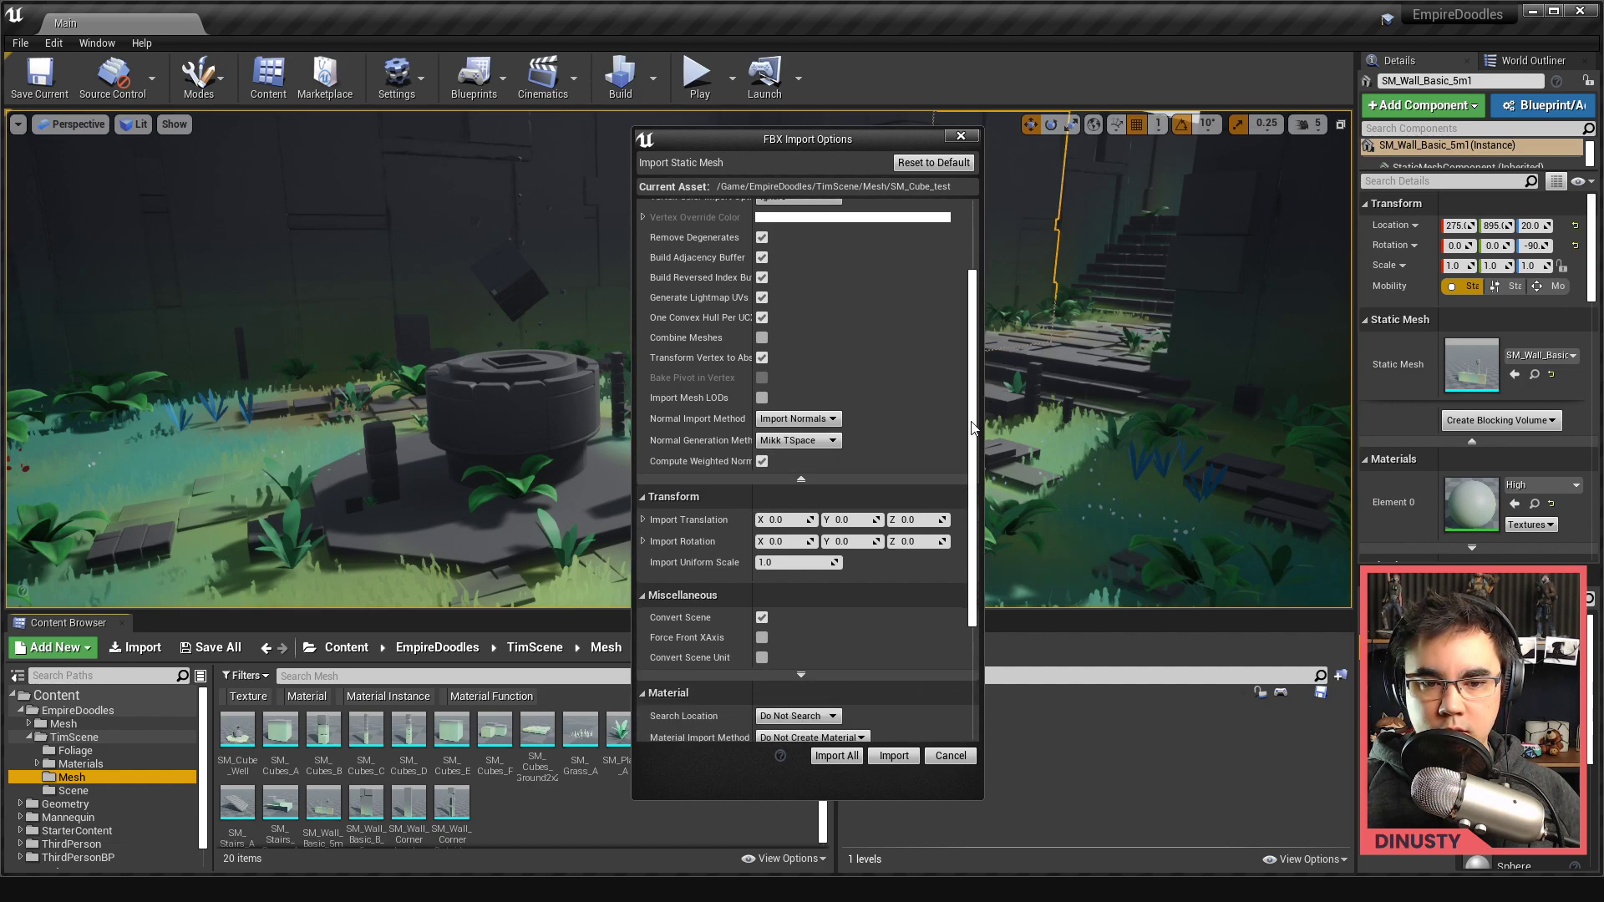
scroll(972, 427, "down", 1)
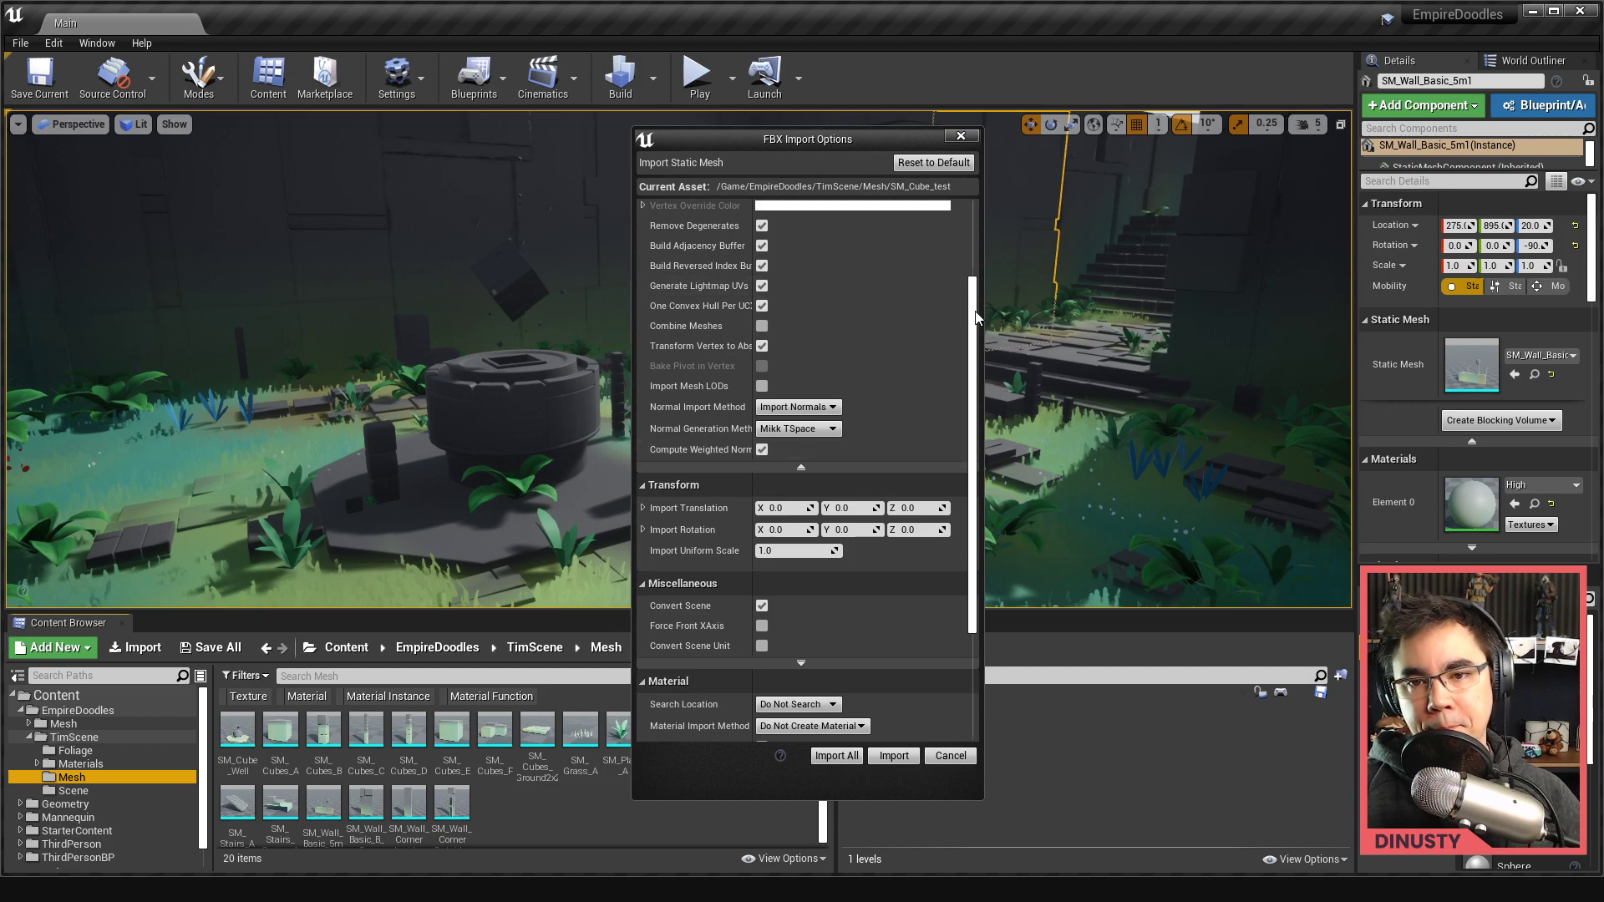
scroll(976, 332, "down", 1)
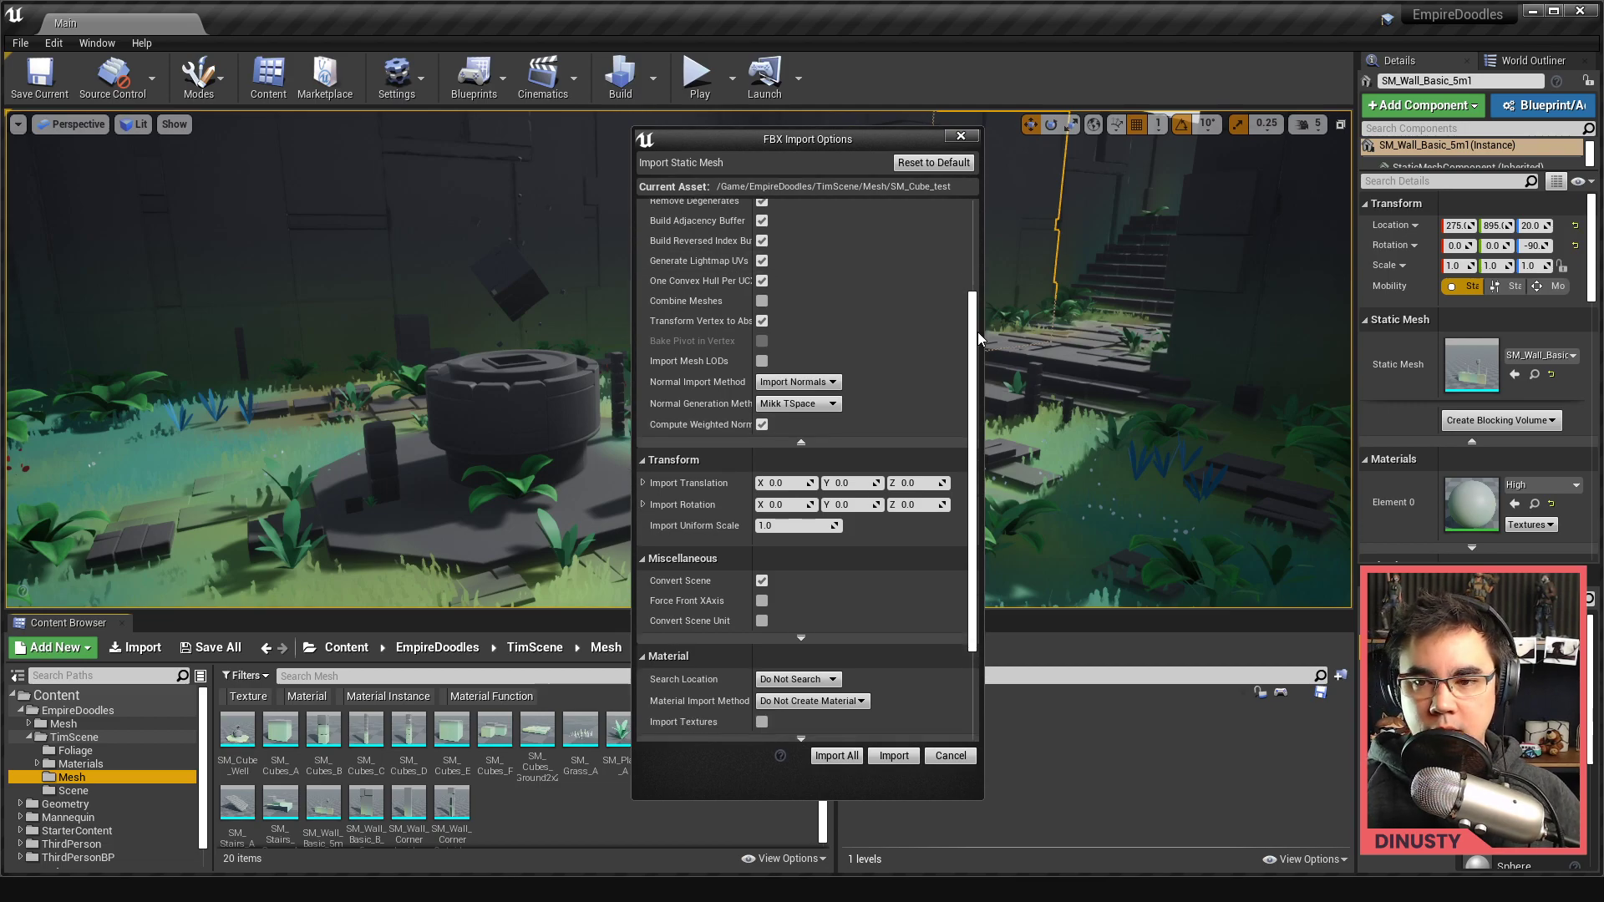
scroll(974, 355, "down", 1)
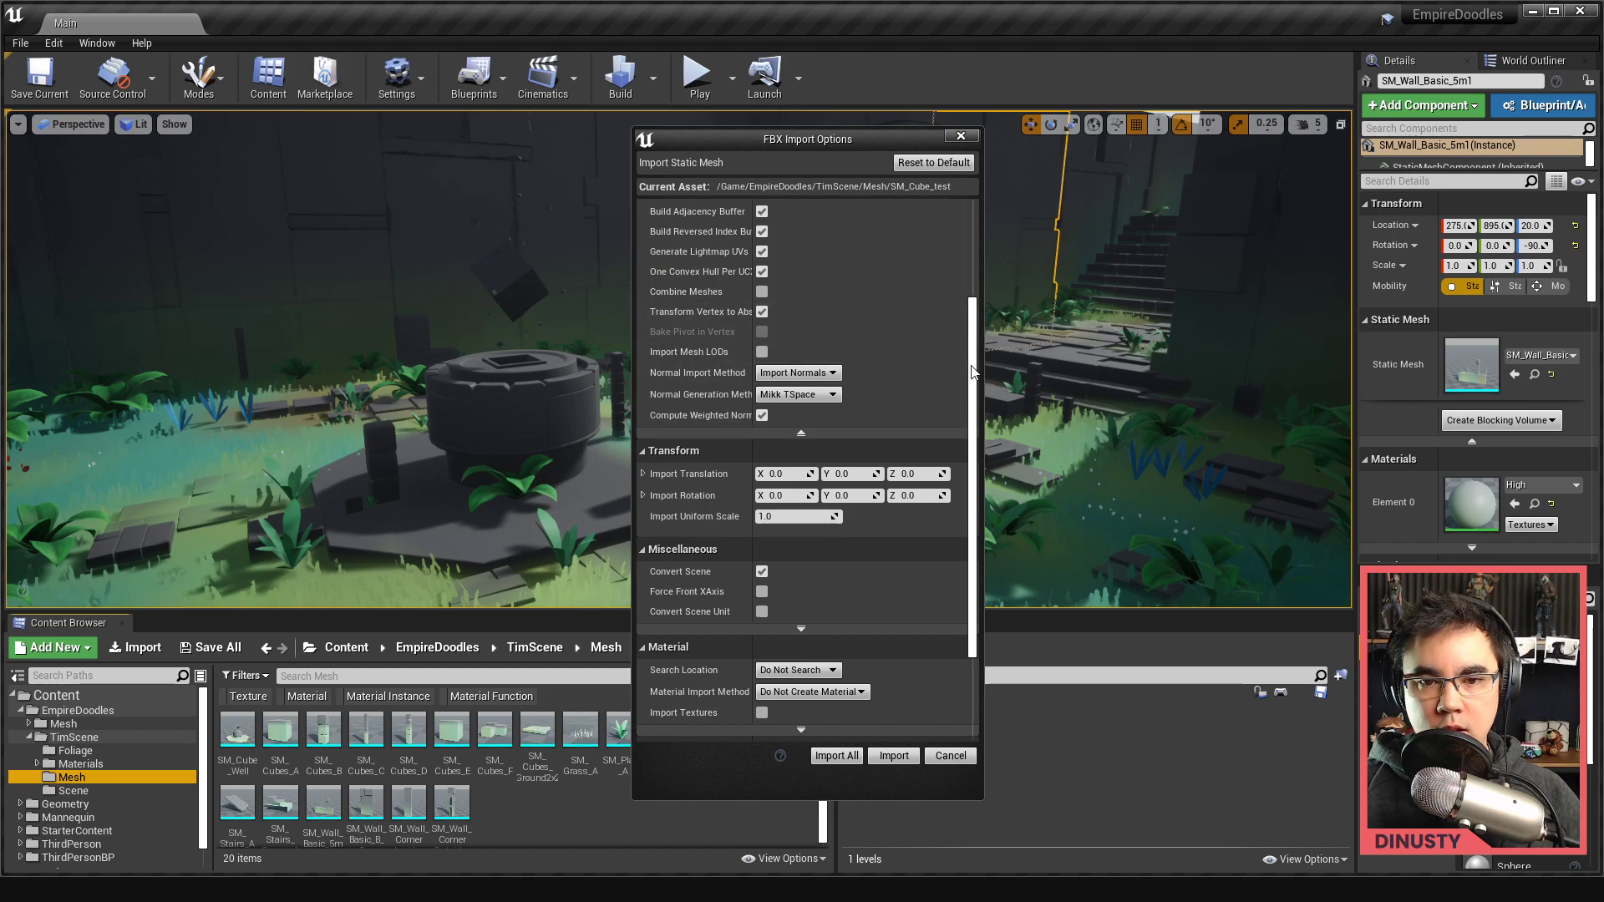
scroll(972, 372, "up", 4)
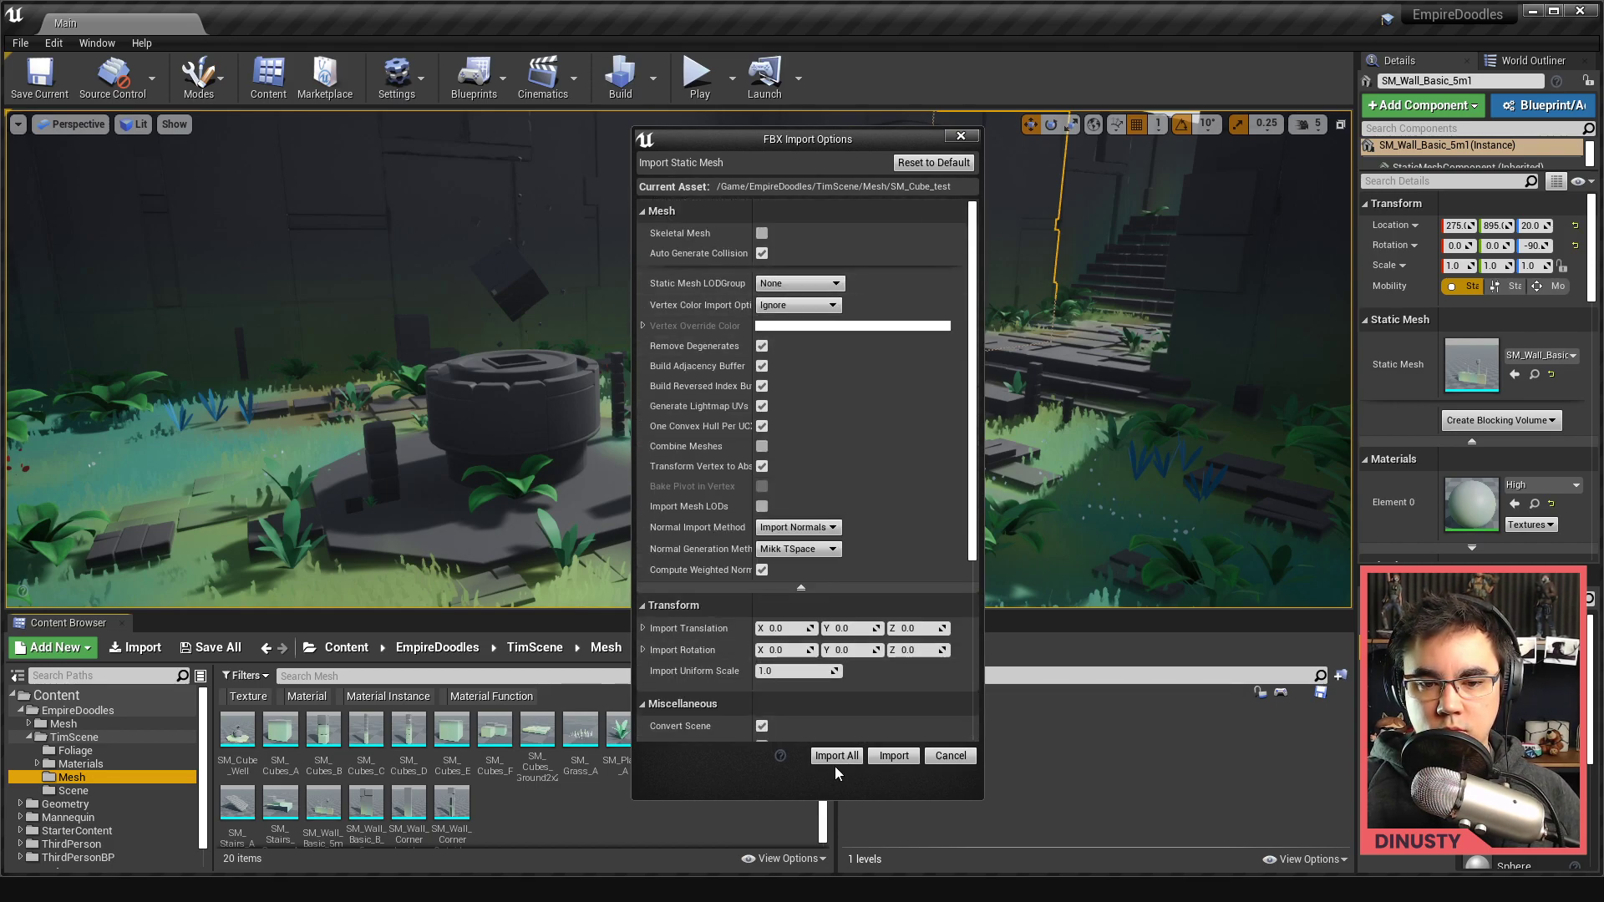
left_click(891, 755)
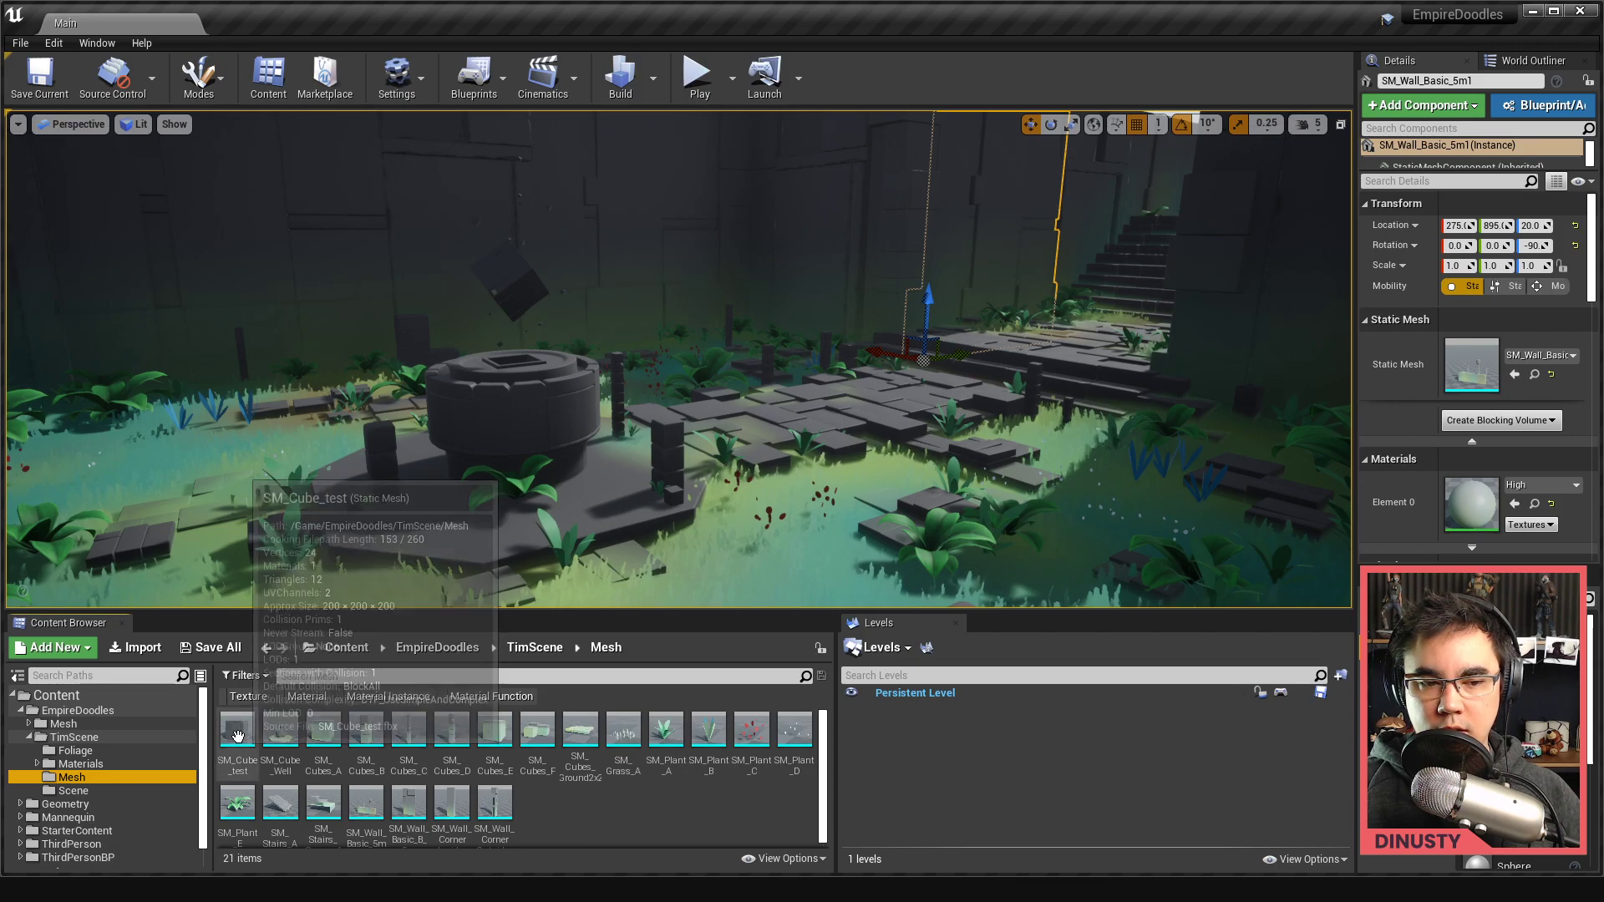
Step: Place SM_Cube_test in the level on the stone path and inspect it up close
left_click_drag(232, 739, 1153, 484)
key("f")
left_click_drag(885, 448, 735, 451, "alt")
mouse_move(735, 451)
right_mouse_down("alt")
mouse_move(635, 451)
mouse_move(727, 452)
right_mouse_up("alt")
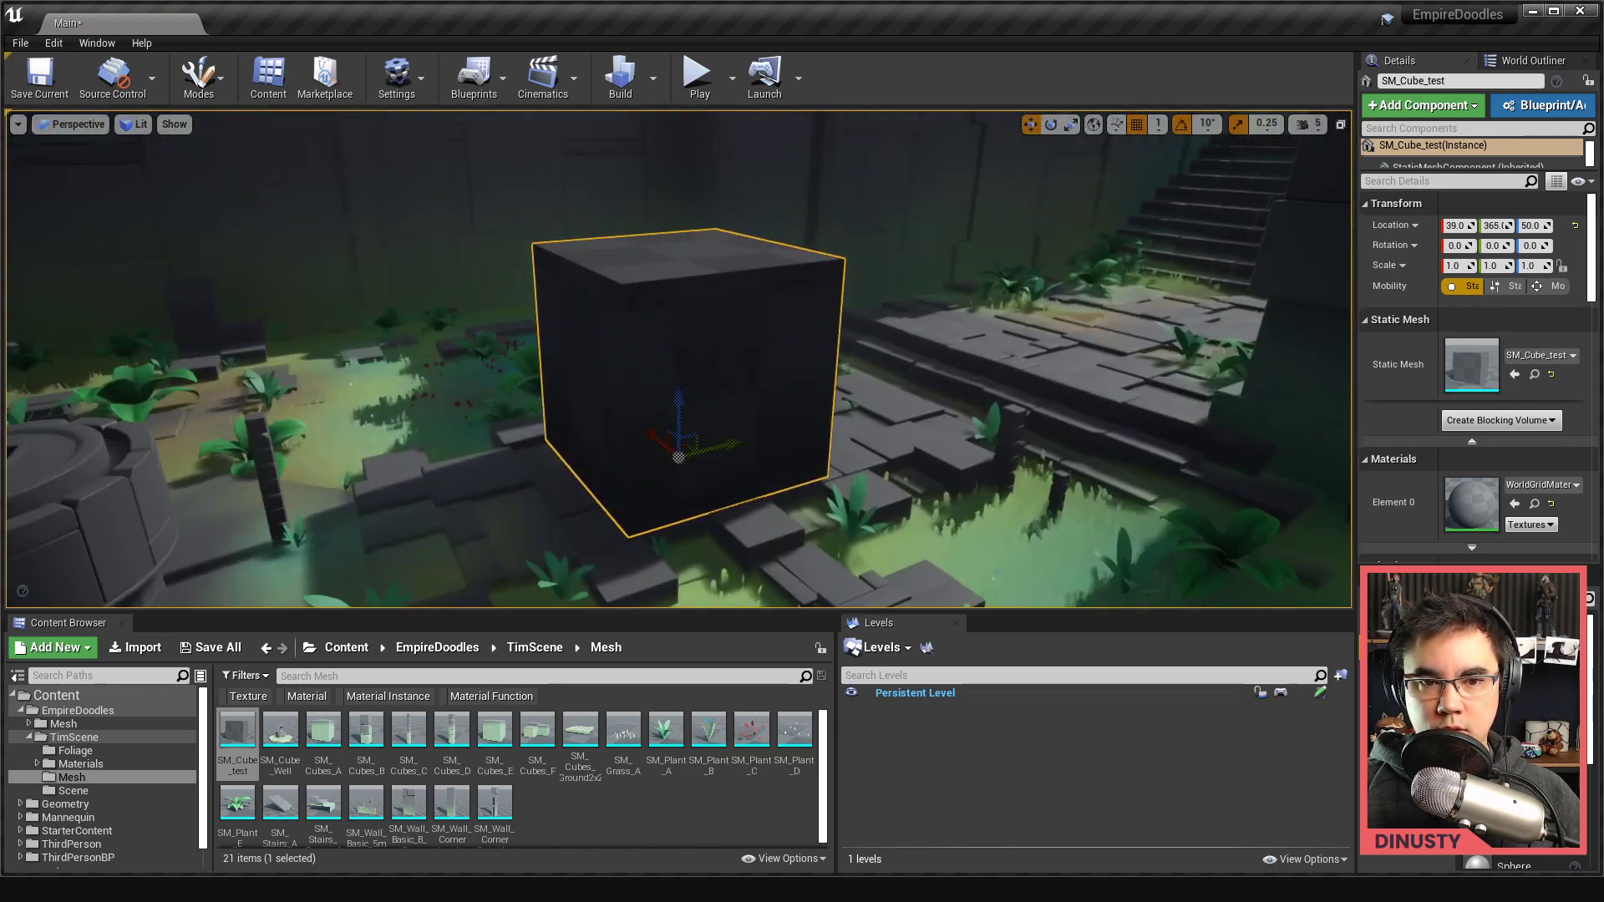
left_click_drag(727, 451, 685, 455, "alt")
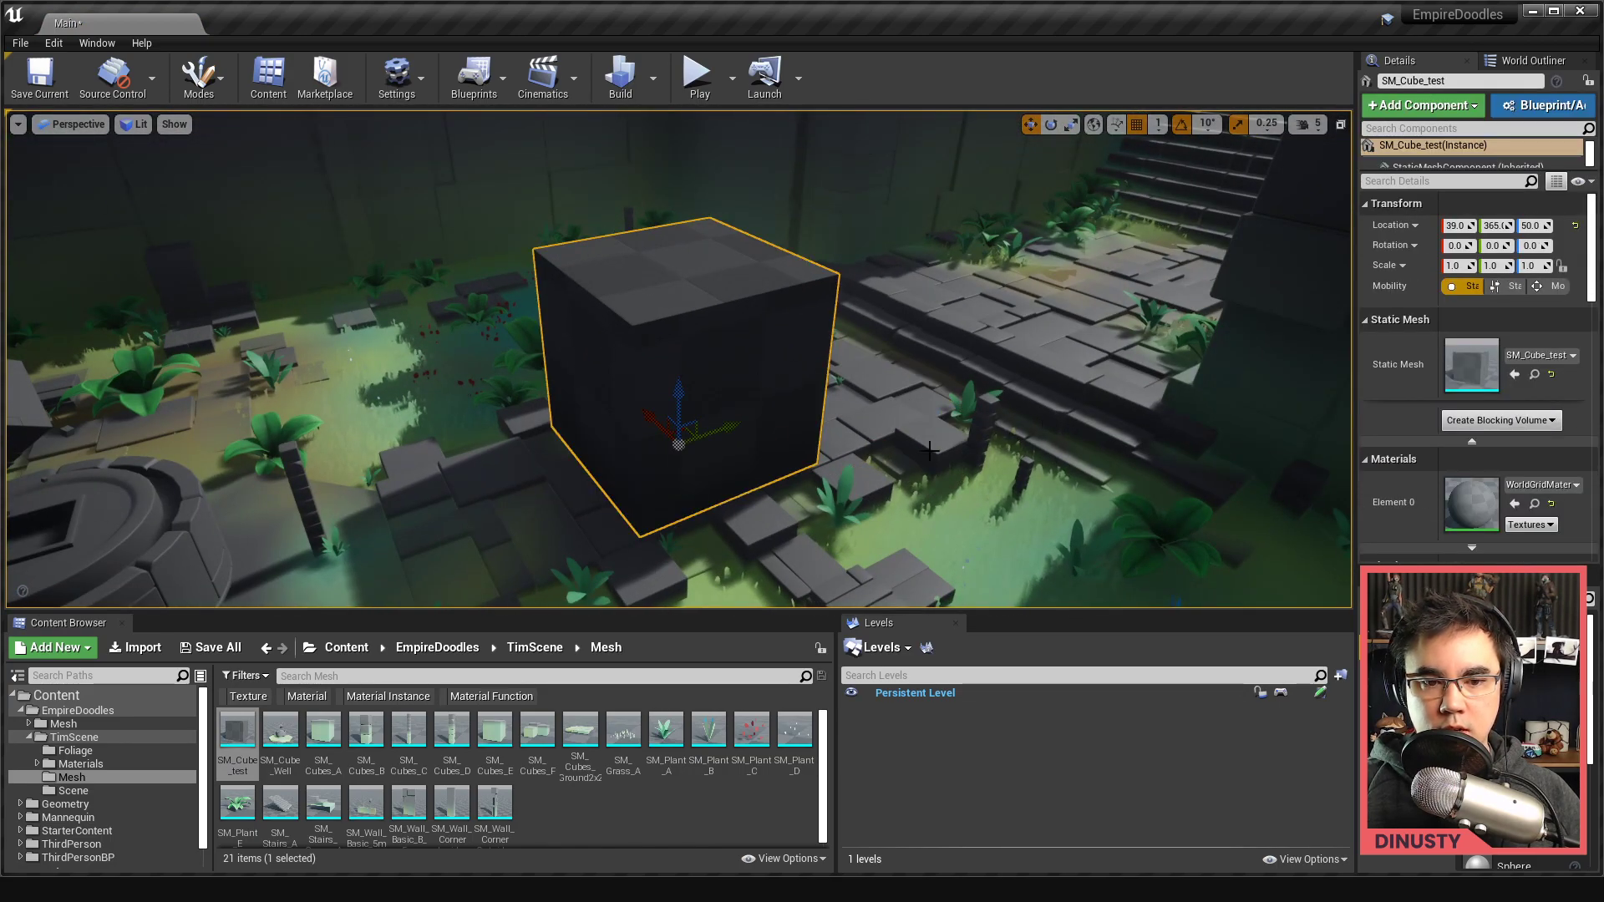
Step: List the TimScene material instances and assign the High instance to Element 0 of SM_Cube_test
left_click(301, 697)
left_click(74, 737)
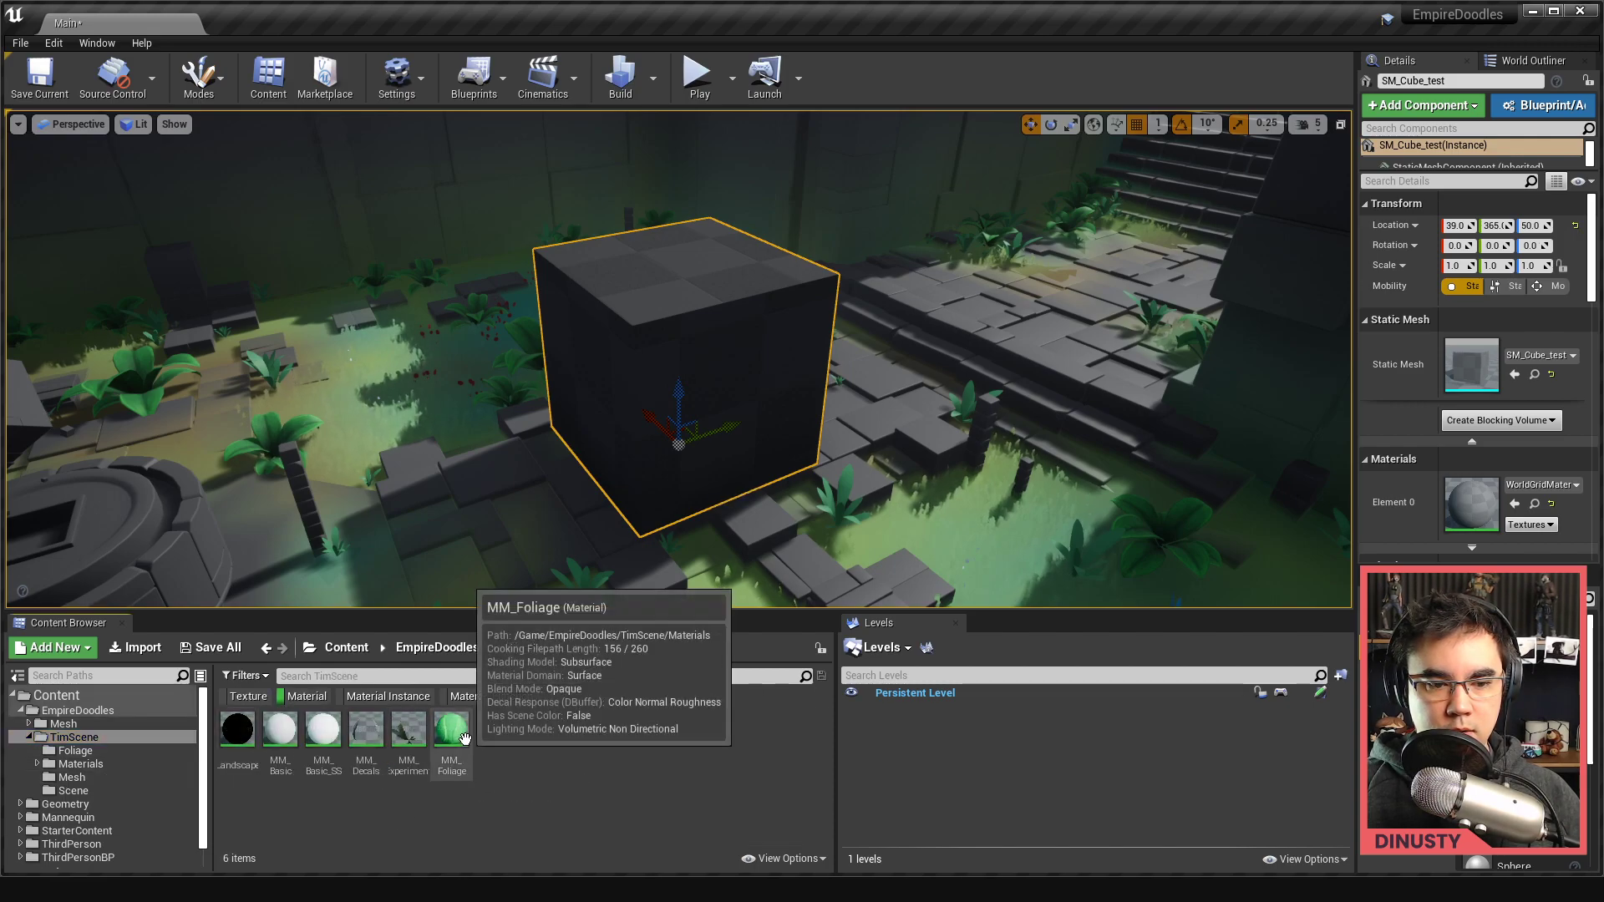
left_click(386, 697)
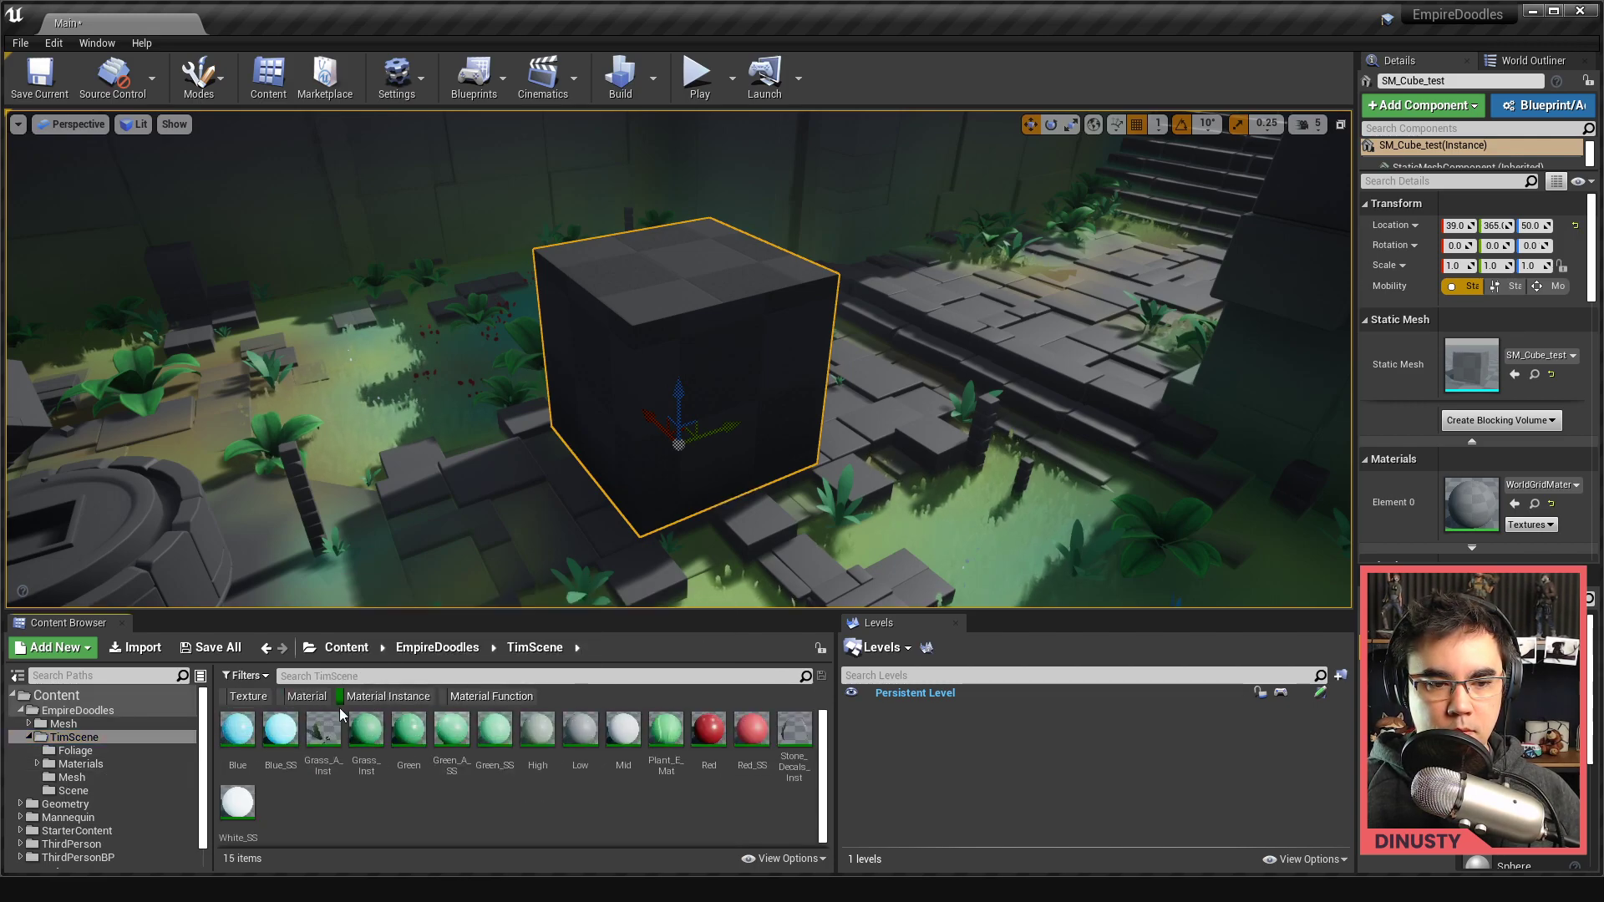
left_click_drag(537, 734, 1468, 513)
right_click_drag(902, 451, 889, 379)
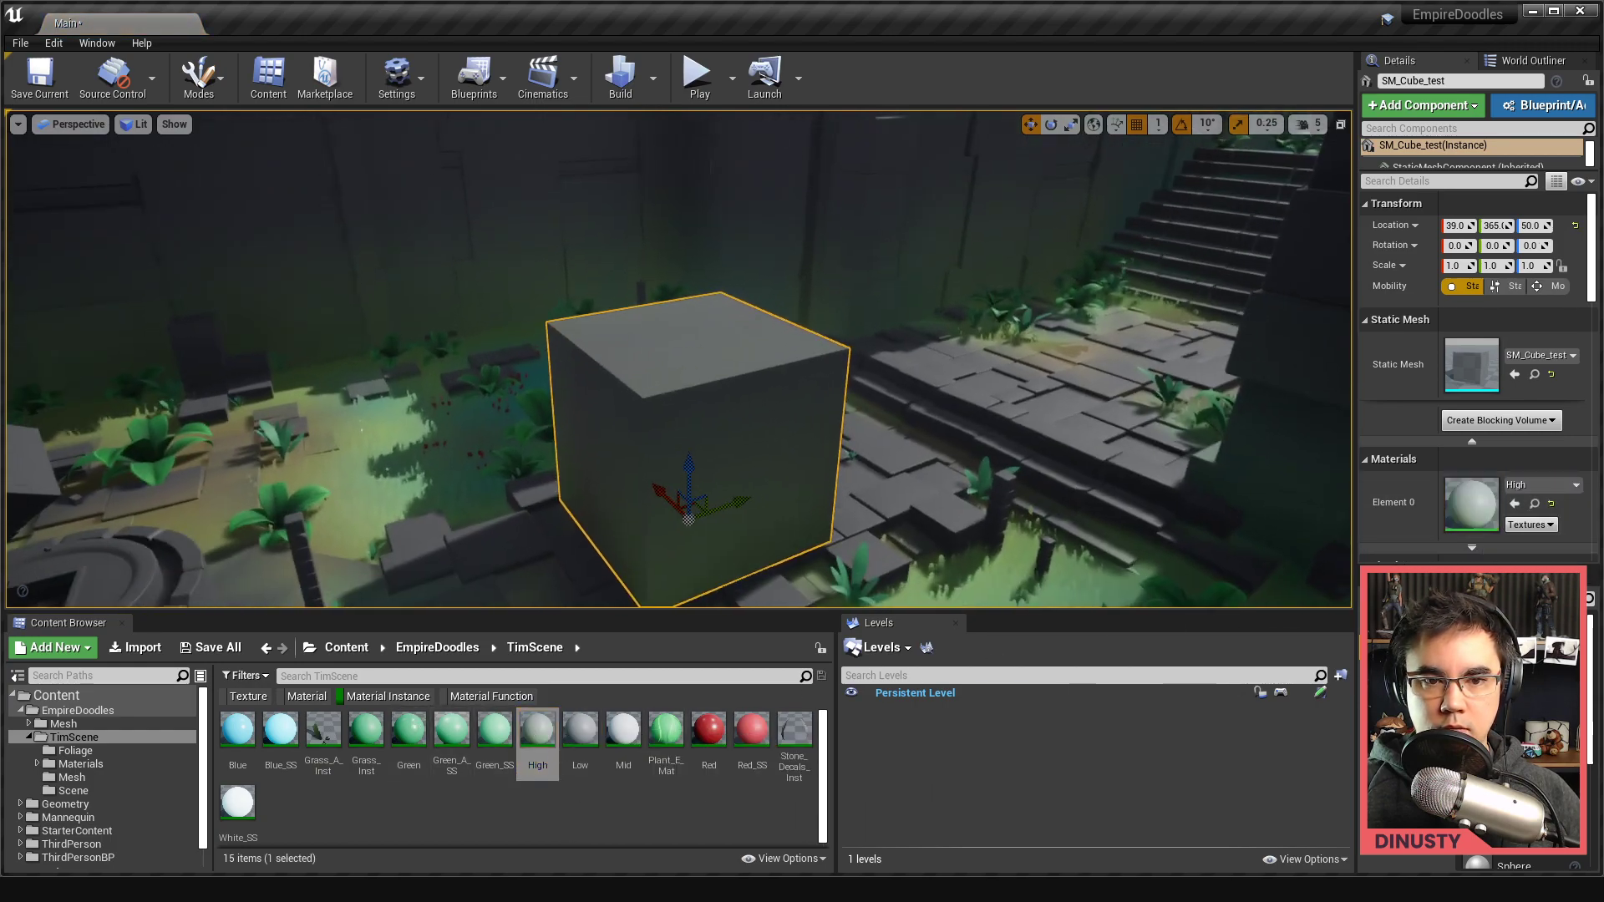
Step: Move SM_Cube_test across the floor to a spot close to the well and deselect it
left_click_drag(694, 471, 393, 517)
key("ctrl+z")
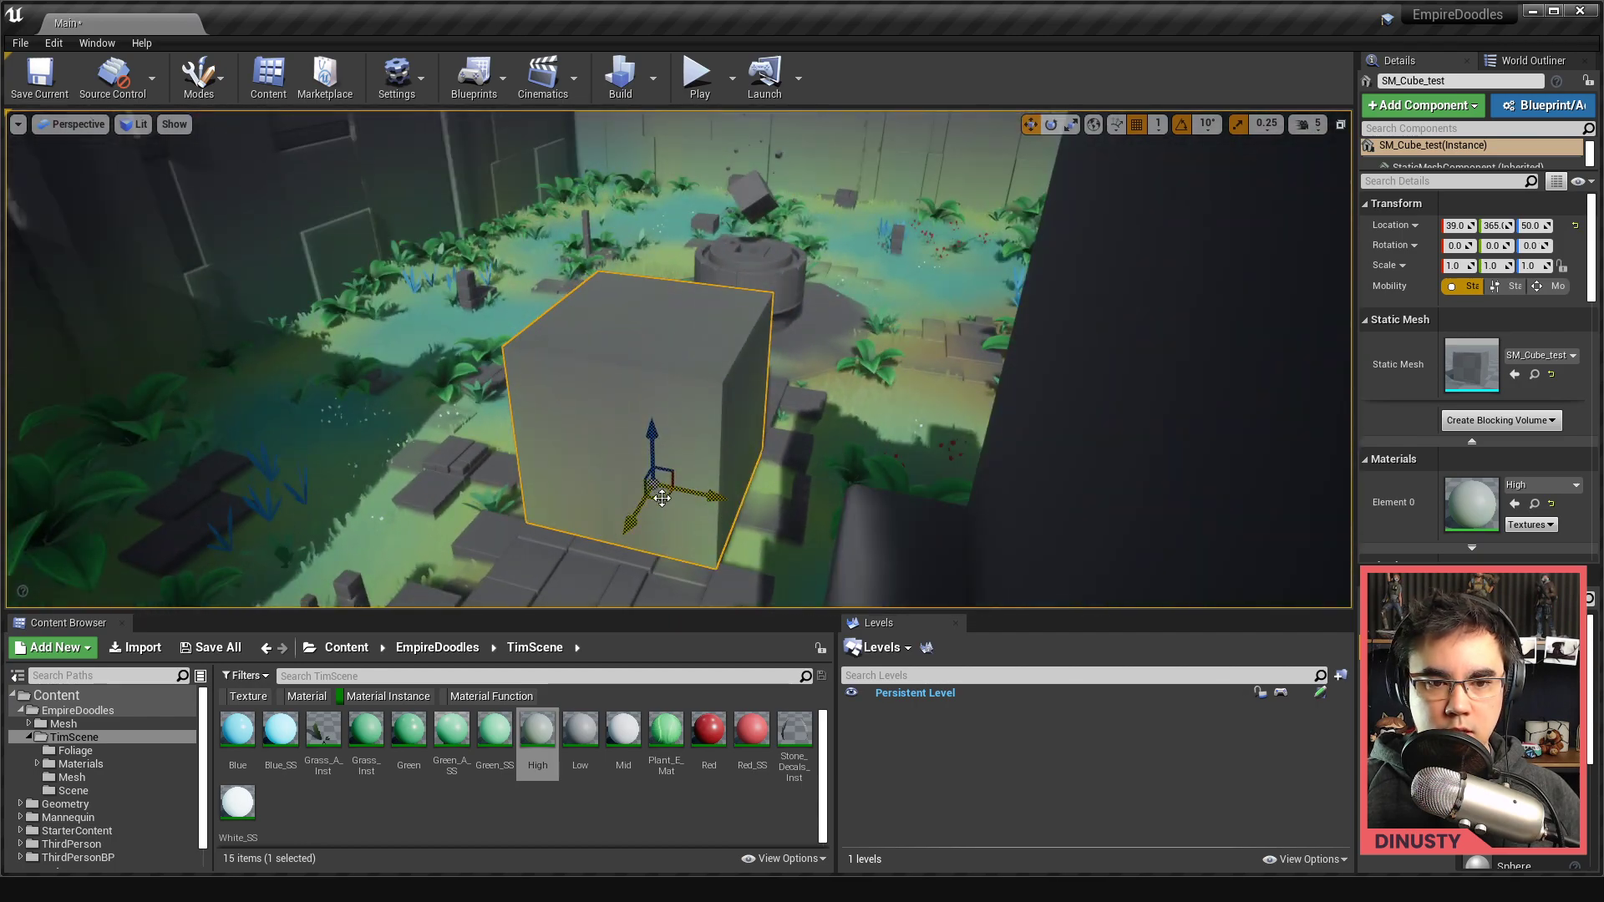
left_click_drag(662, 498, 656, 393)
key("f")
left_click_drag(921, 480, 844, 468, "alt")
left_click_drag(921, 479, 765, 446, "ctrl+alt")
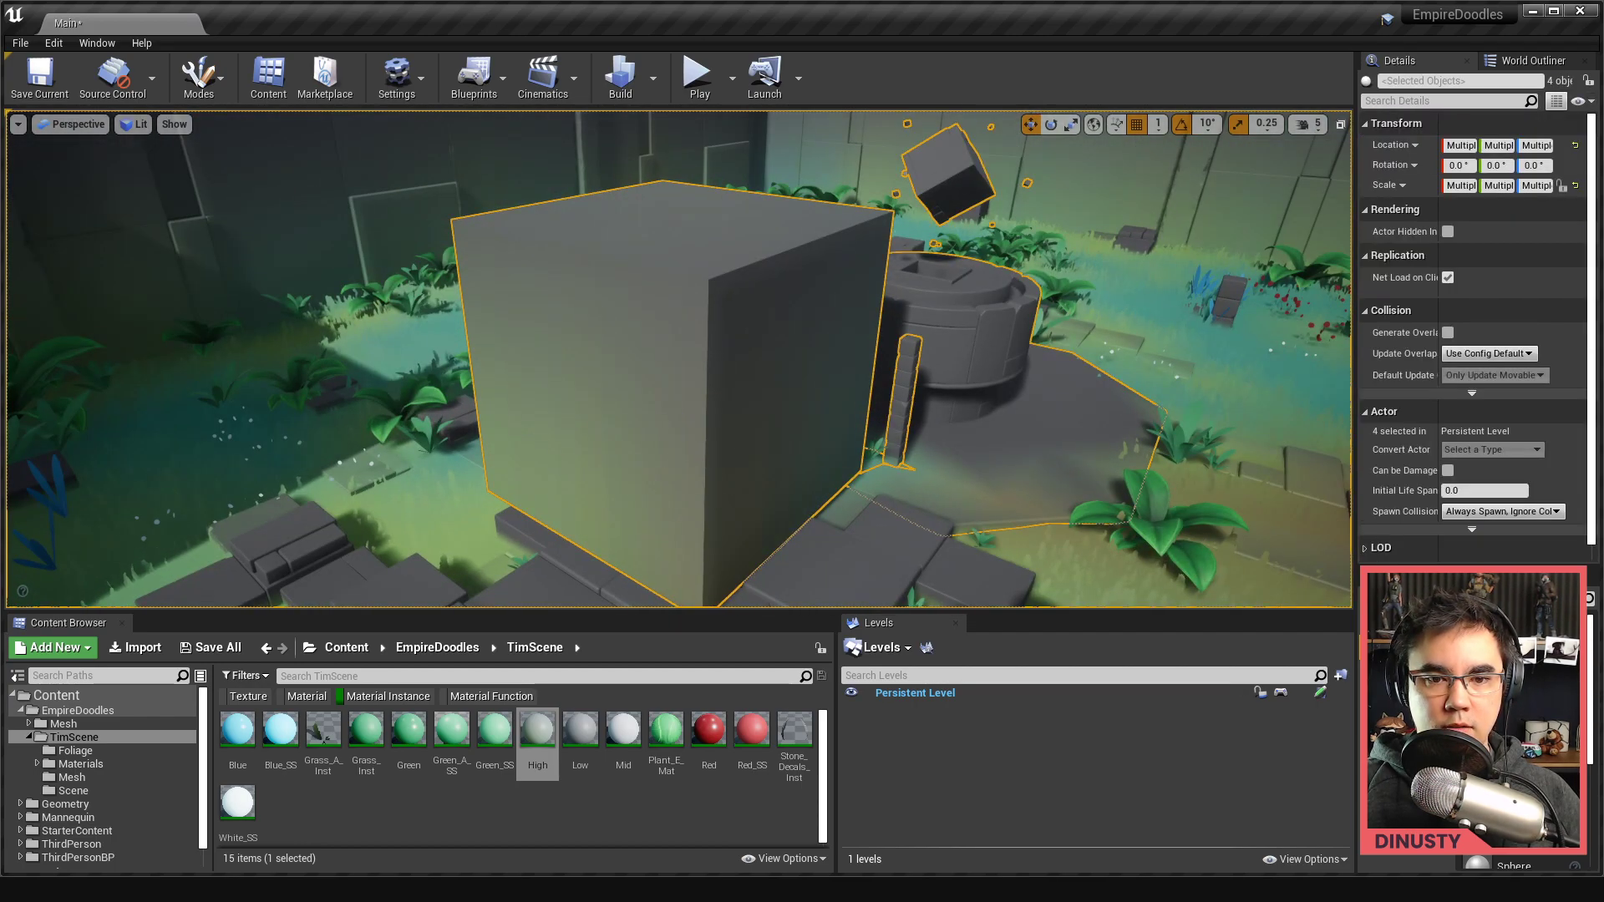
key("ctrl+z")
right_click_drag(845, 469, 827, 430)
key("Escape")
Step: Switch to Blender and bevel one upper edge of Cube_test into a wide single-segment chamfer
key("alt+Tab")
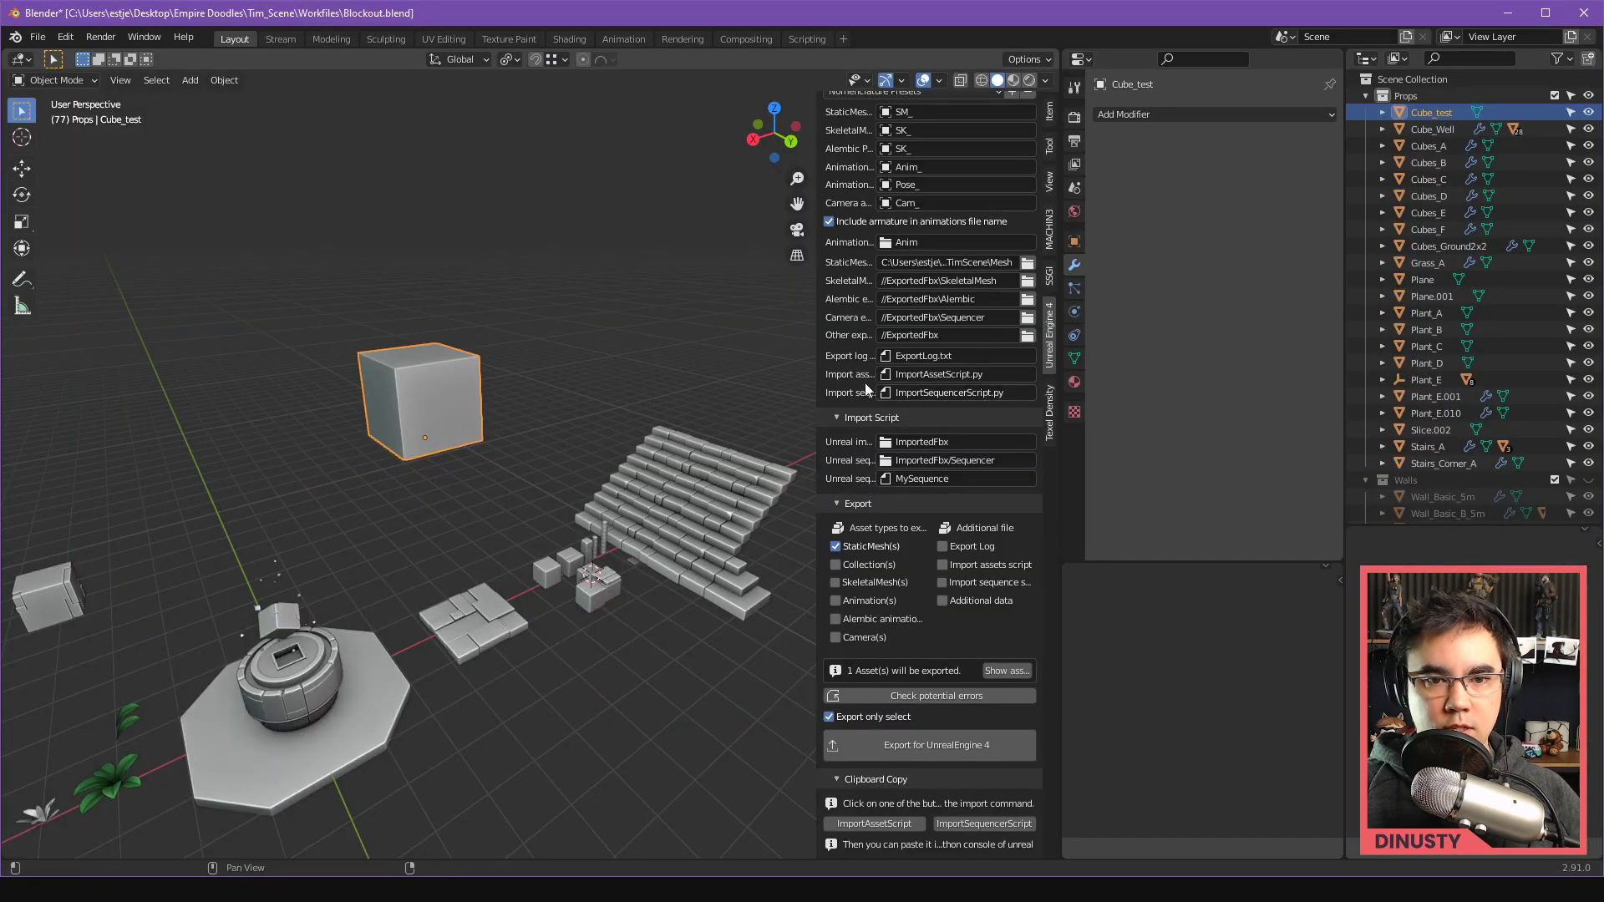
left_click(543, 408)
left_click(440, 416)
middle_click_drag(440, 416, 511, 448)
scroll(640, 523, "up", 3)
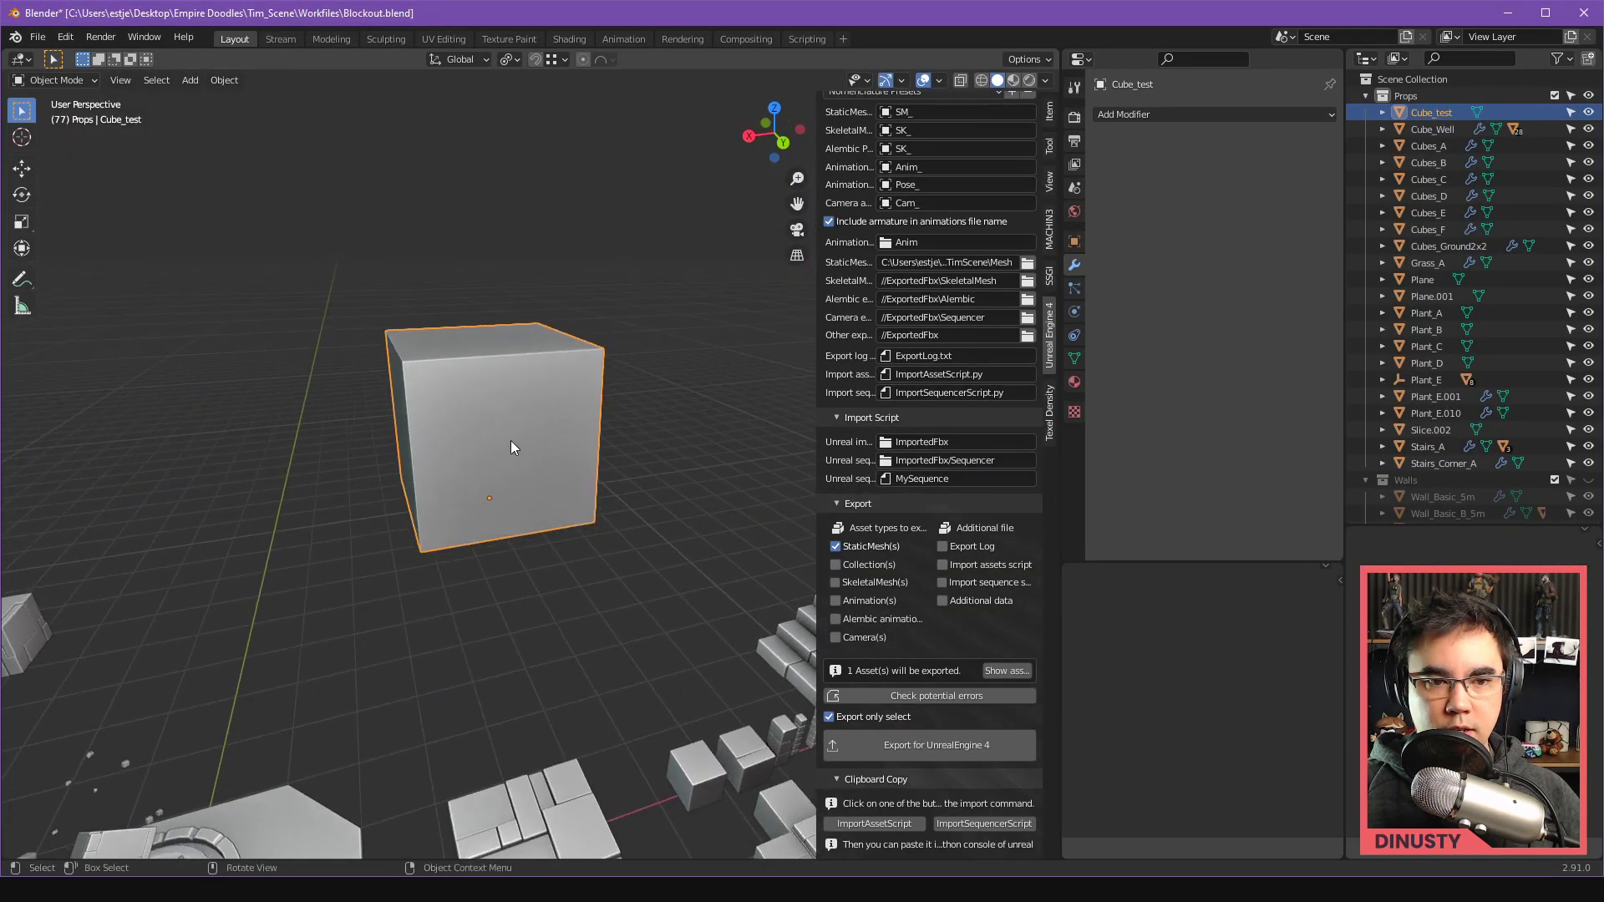
key("ctrl+Tab")
left_click(615, 447)
key("Tab")
middle_click_drag(417, 360, 491, 398)
left_click(569, 511)
key("ctrl+b")
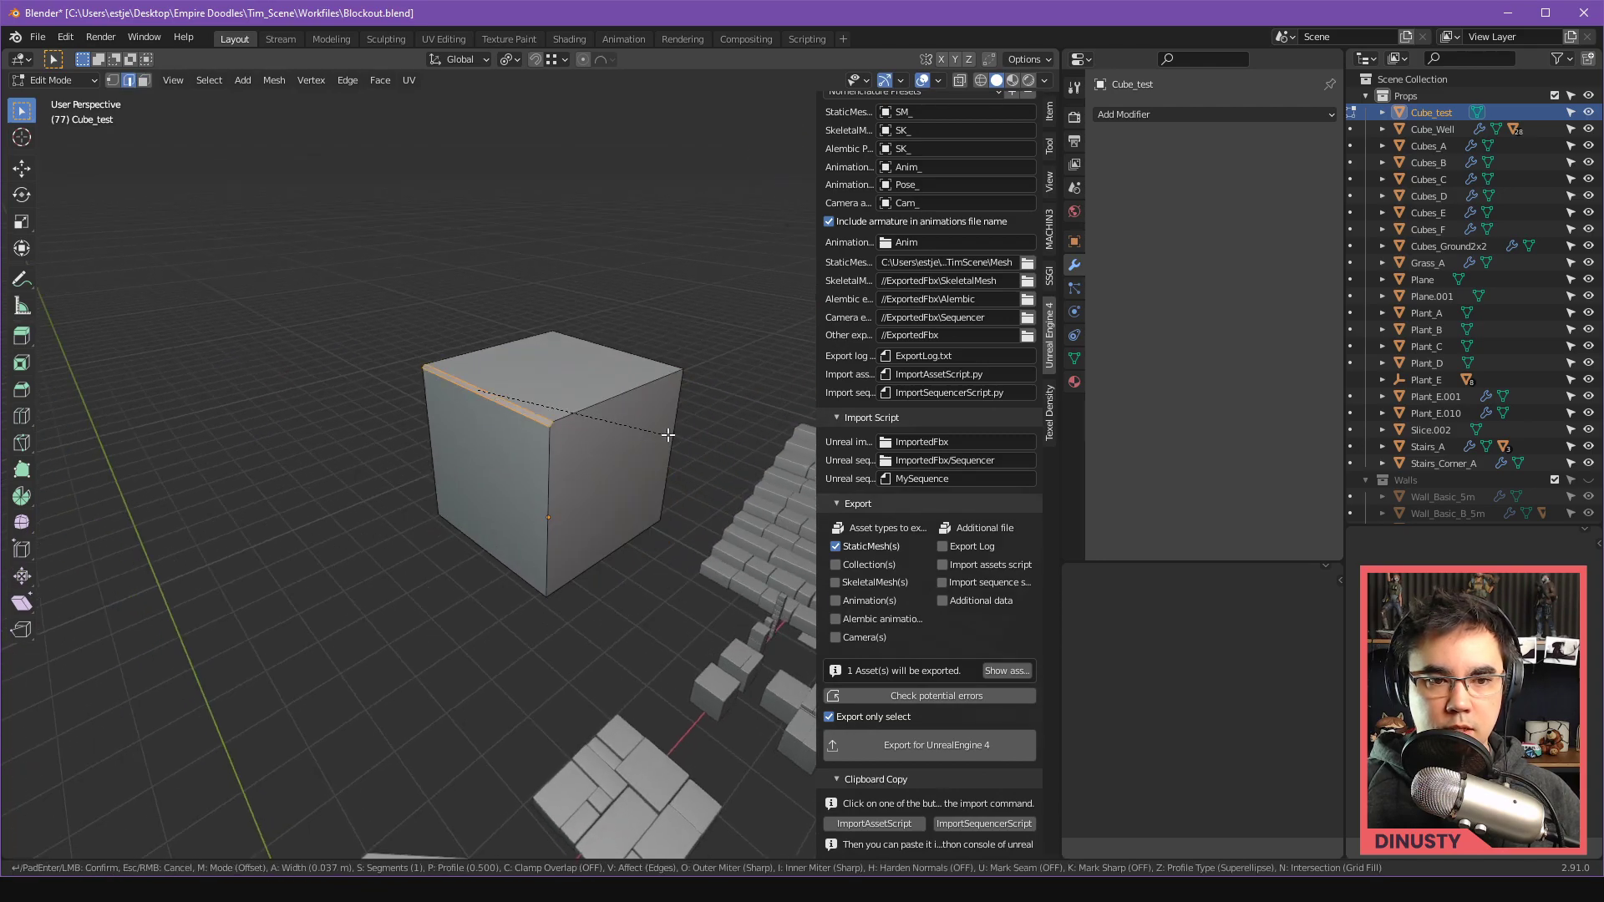
left_click(734, 448)
middle_click_drag(735, 448, 548, 382)
Step: Leave mesh editing and export the bevelled Cube_test again for Unreal Engine 4
key("Tab")
left_click(537, 402)
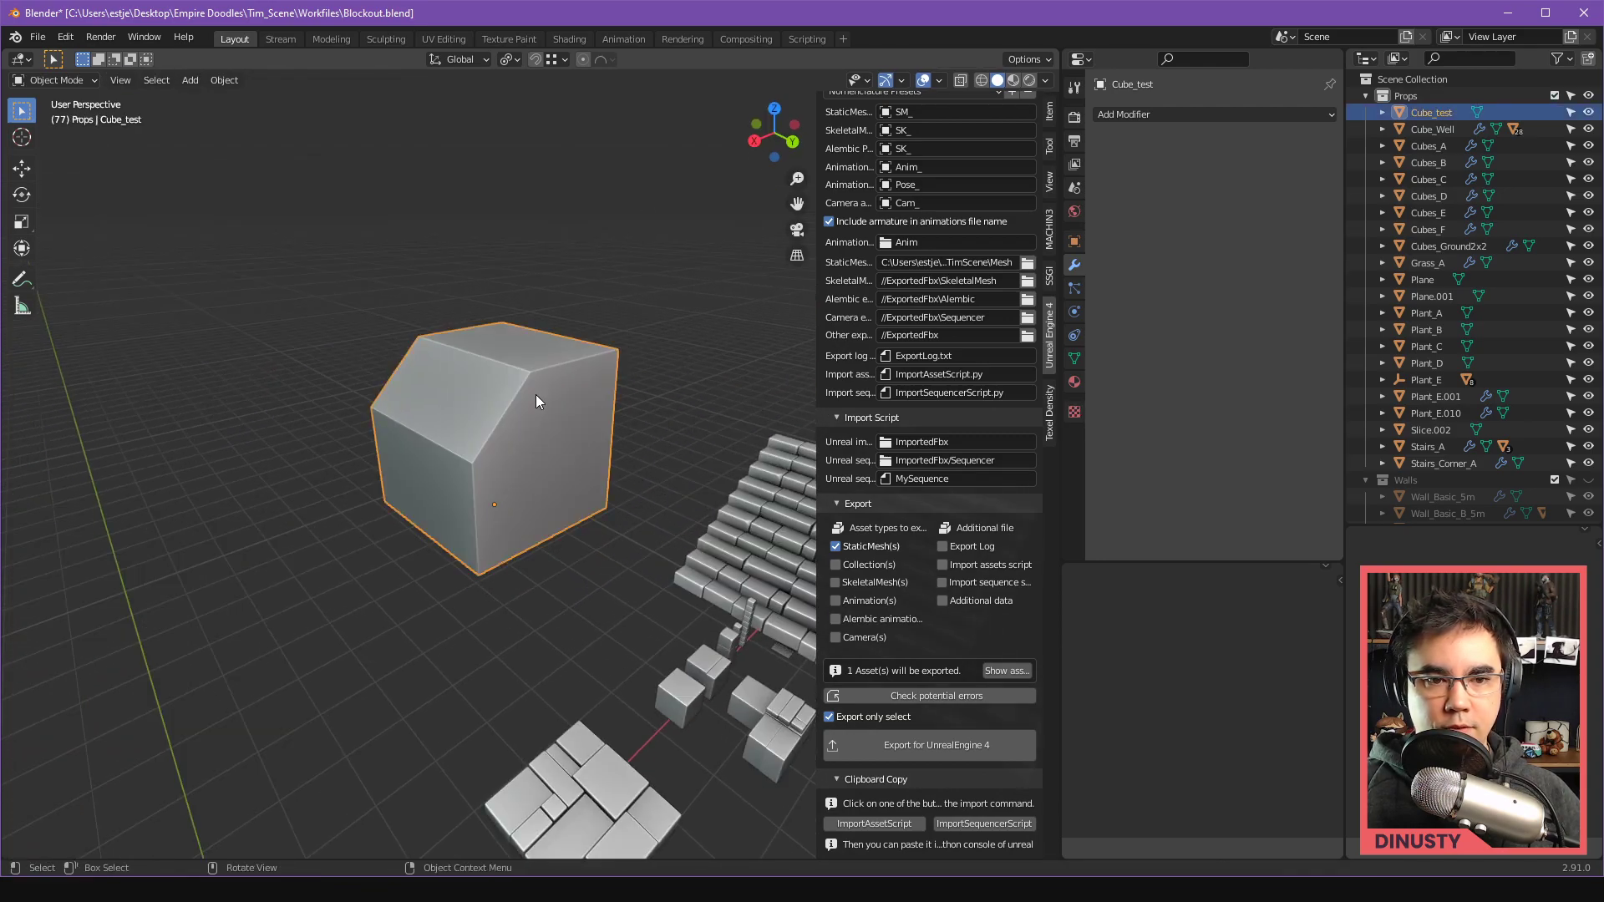
key("q")
left_click(584, 399)
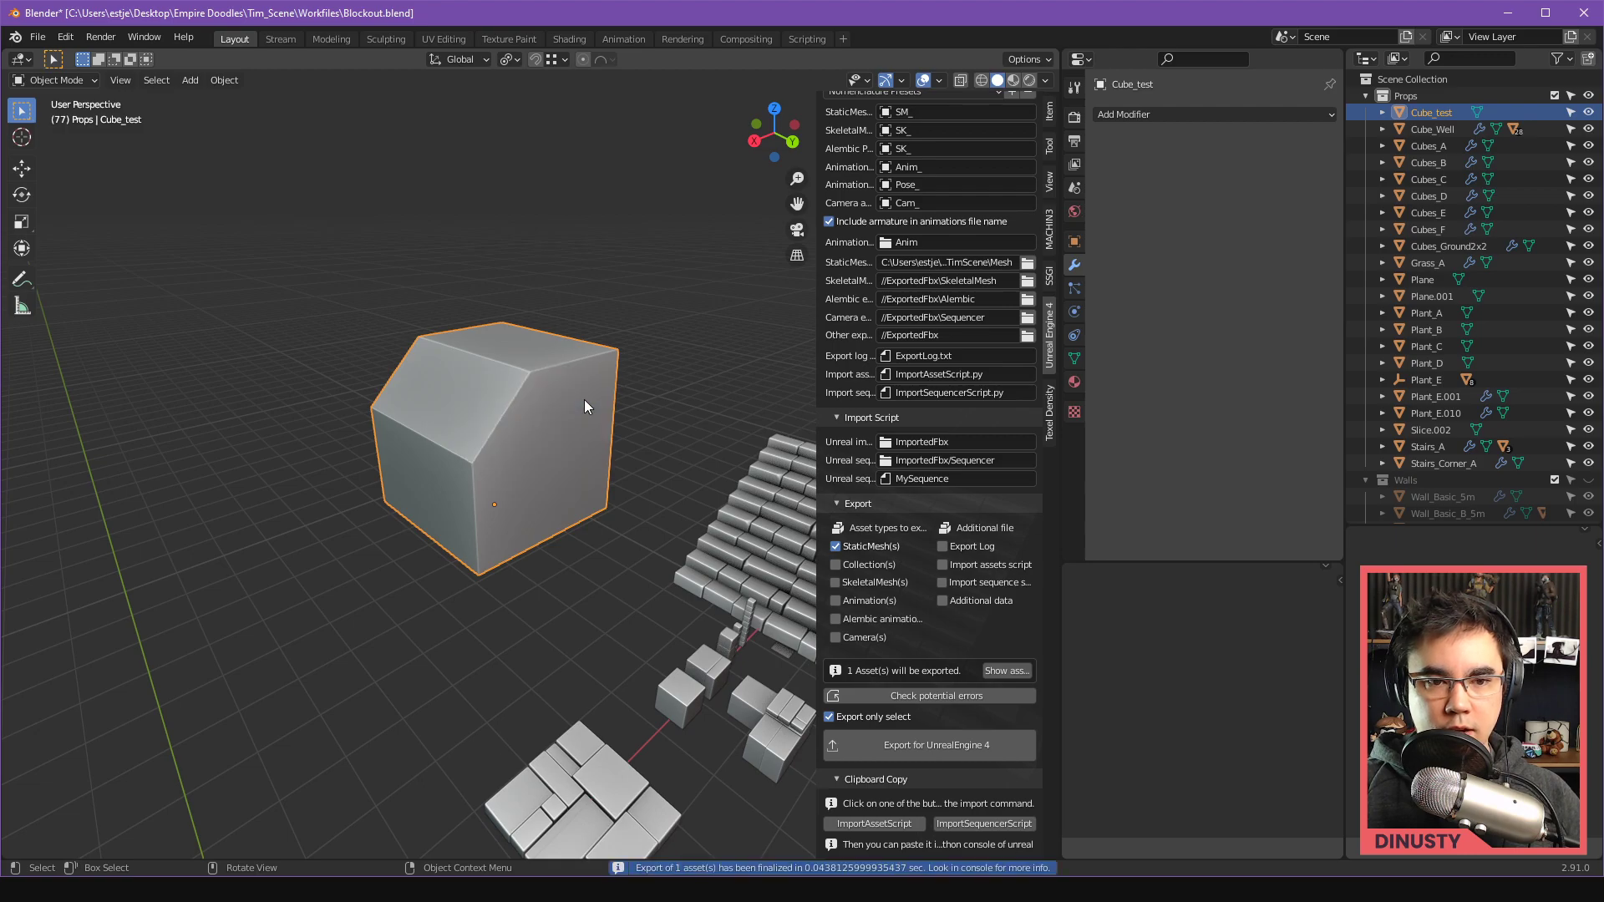
Step: Switch to Unreal Editor and check the reimported SM_Cube_test in the level
key("alt+Tab")
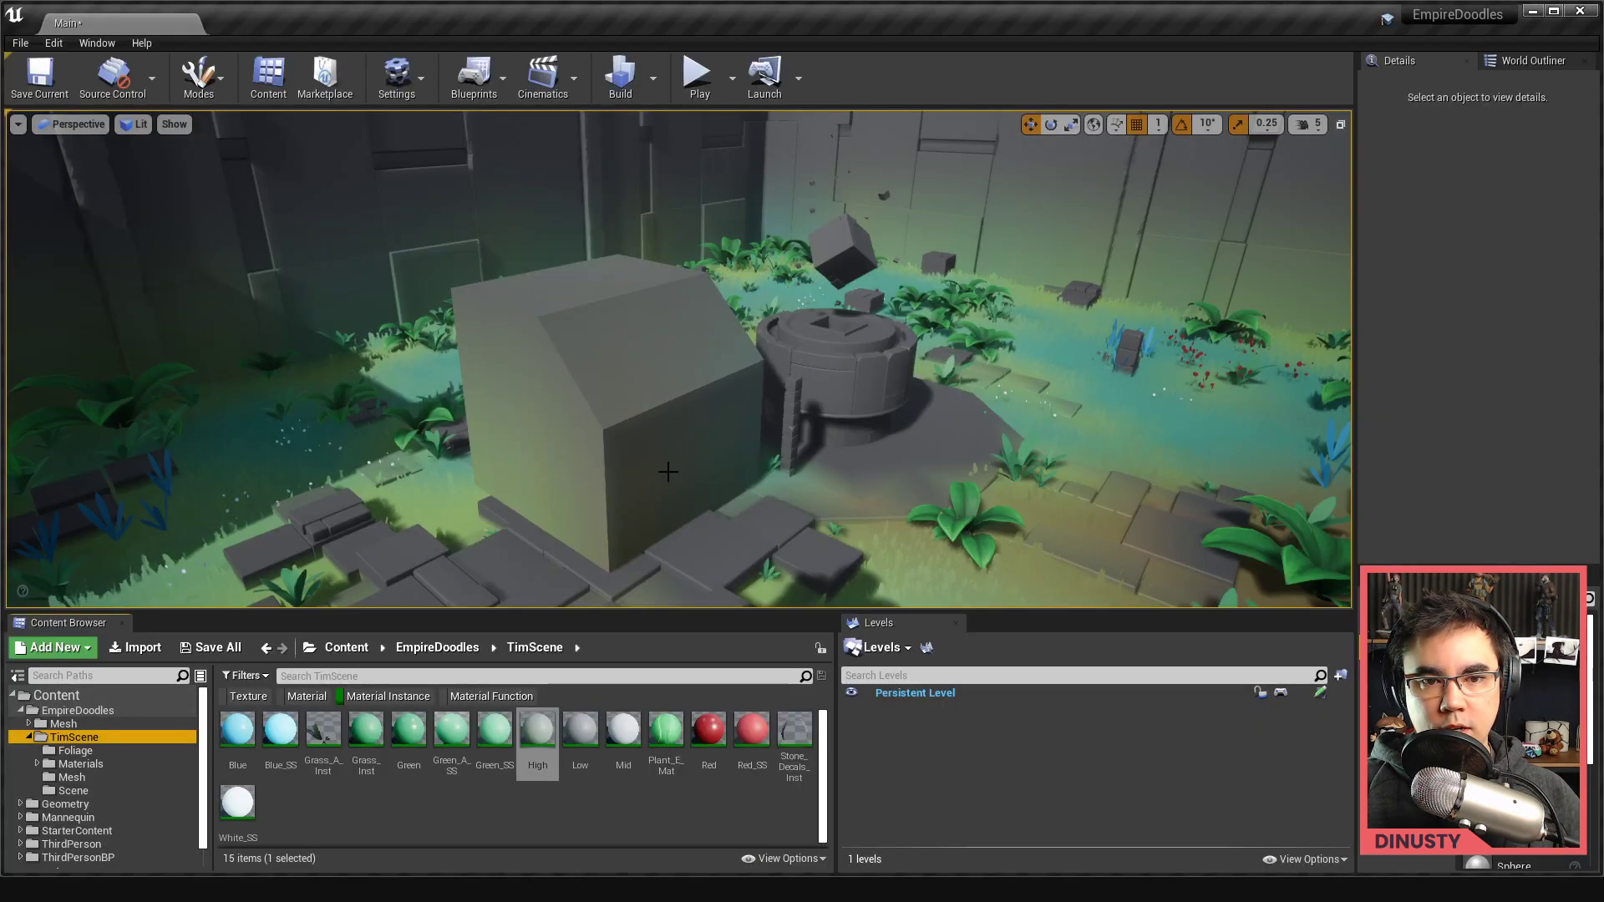
right_click_drag(668, 472, 818, 431)
left_click(860, 431)
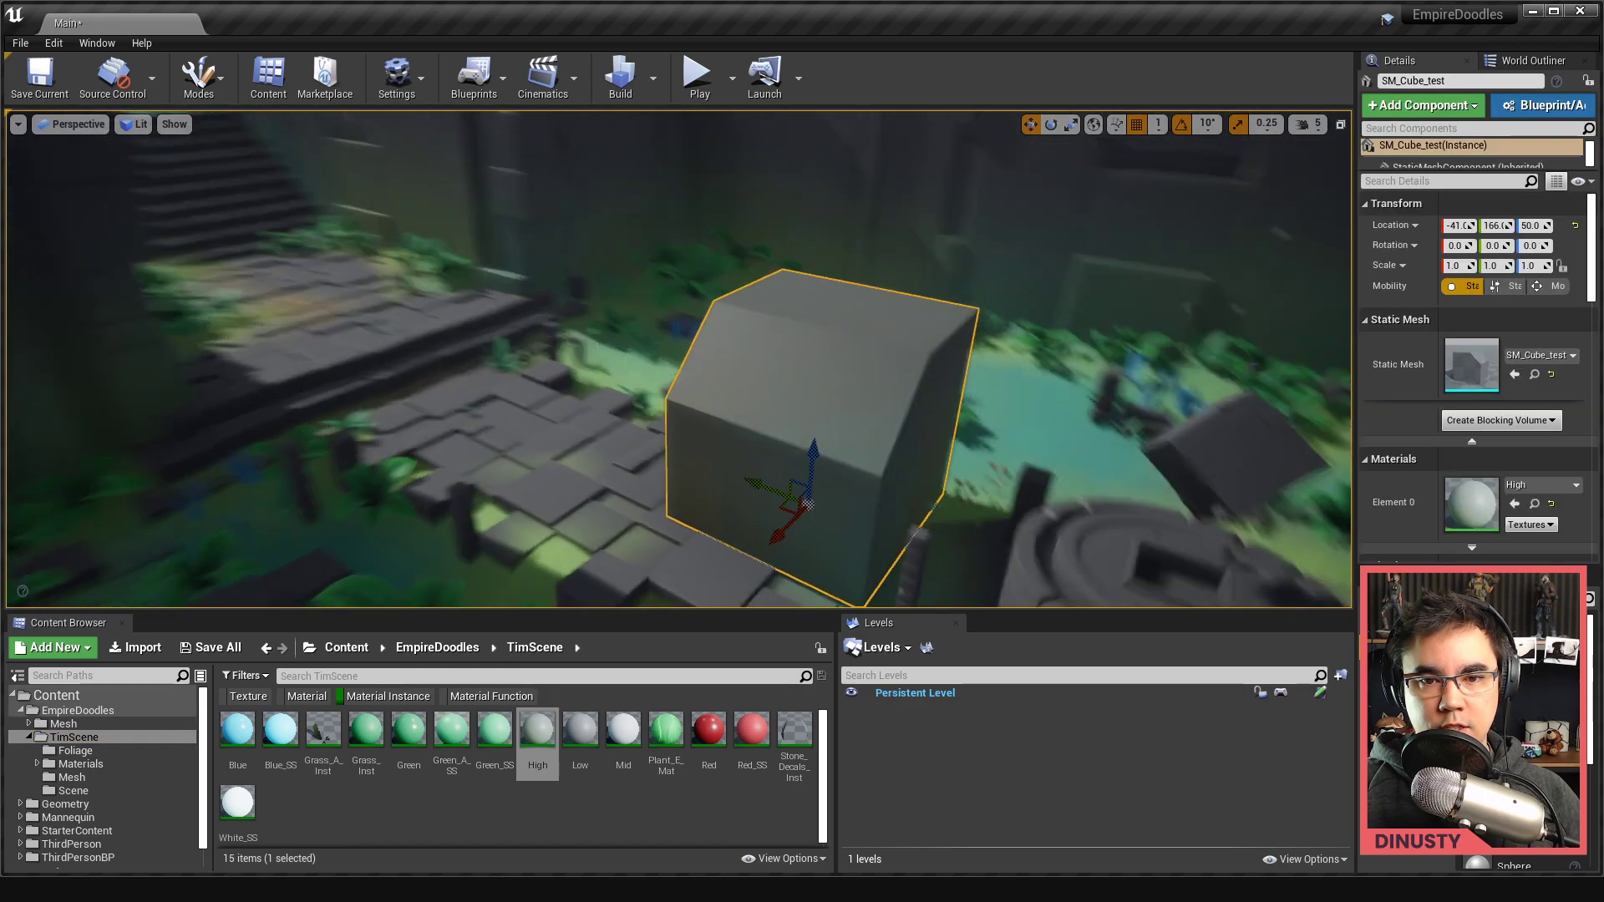
Step: Switch to Blender and duplicate the bevelled cube's geometry within Cube_test, offset about -2.81 m along X
key("alt+Tab")
middle_click_drag(669, 425, 547, 436)
key("Tab")
key("shift+d")
left_click(602, 423)
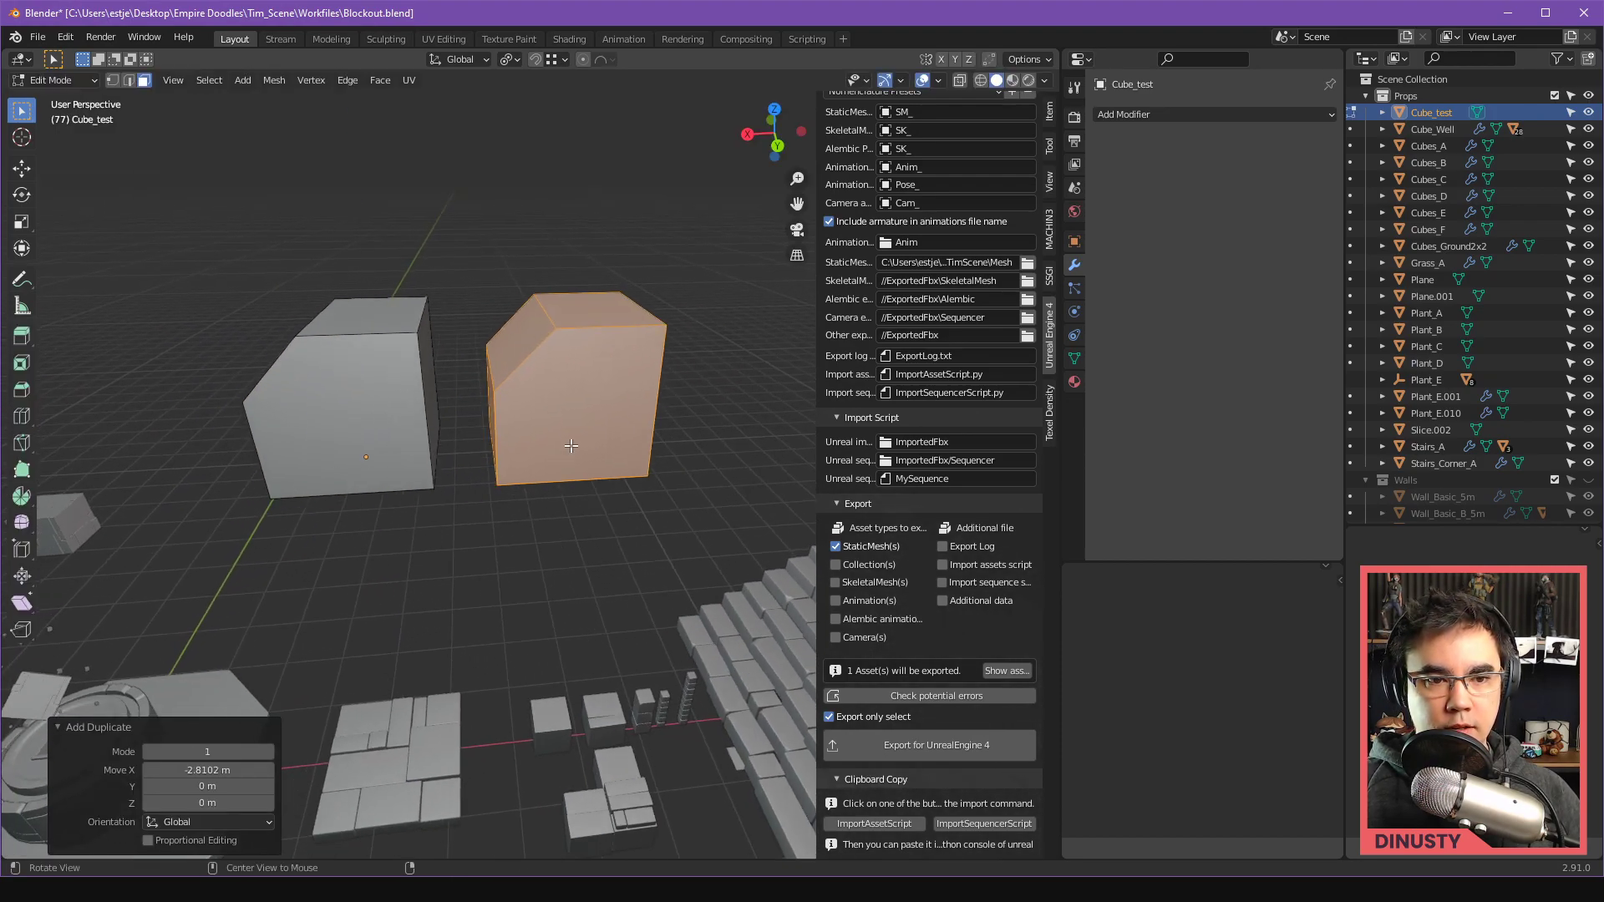
key("alt+a")
key("Tab")
Step: Switch to Unreal Editor and examine the placed SM_Cube_test from several angles
left_click(739, 334)
right_click(624, 438)
left_click(623, 438)
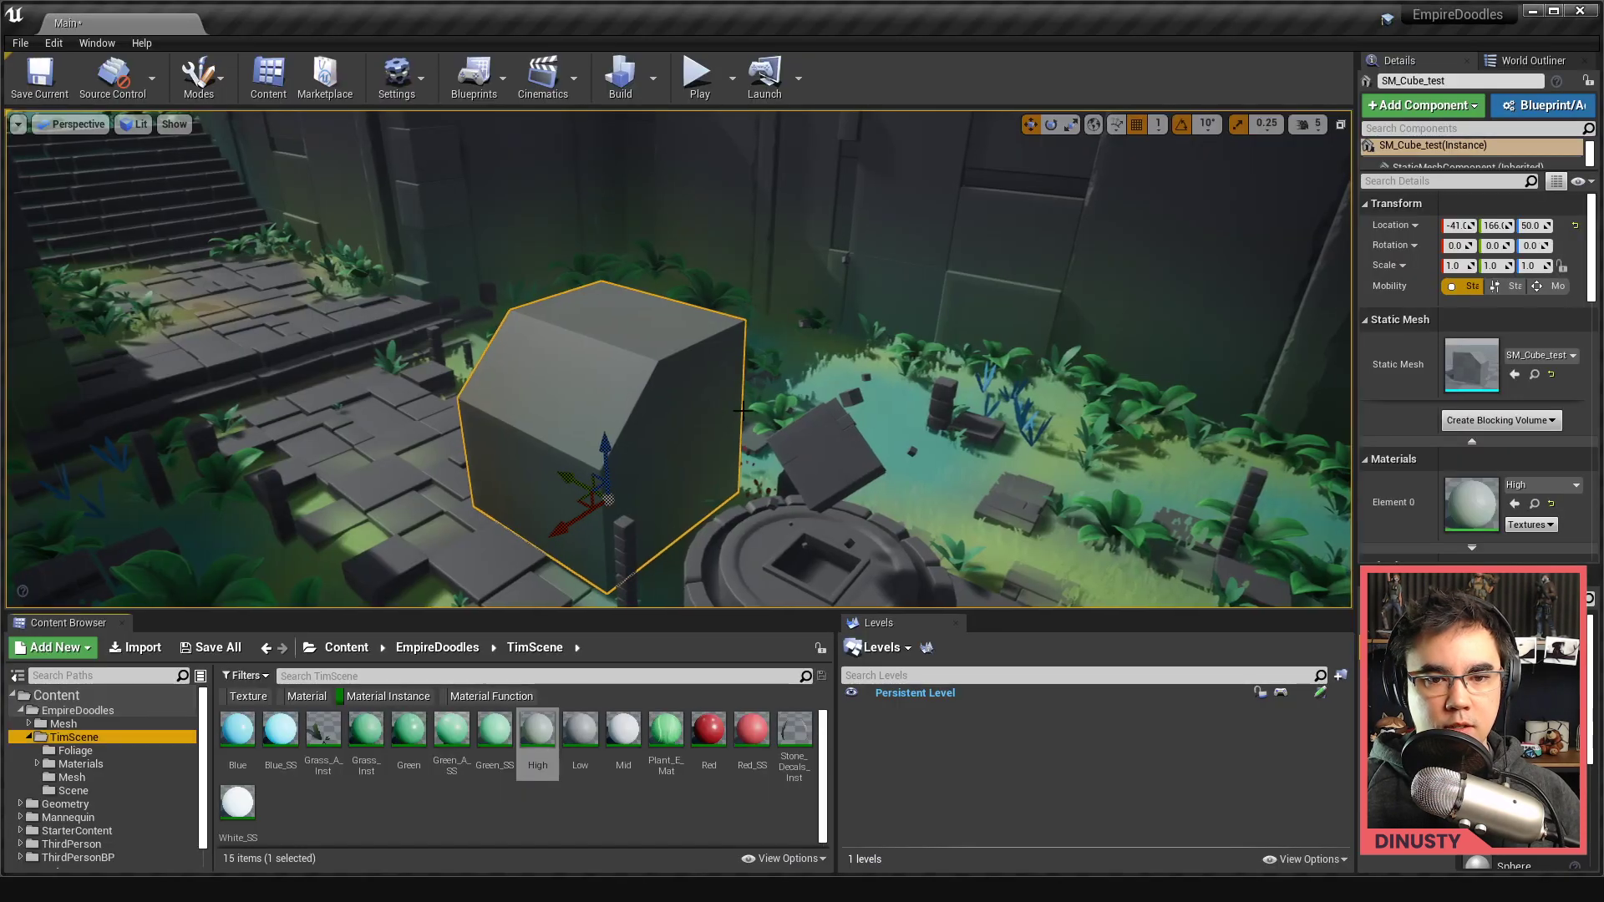
right_click_drag(718, 459, 752, 497)
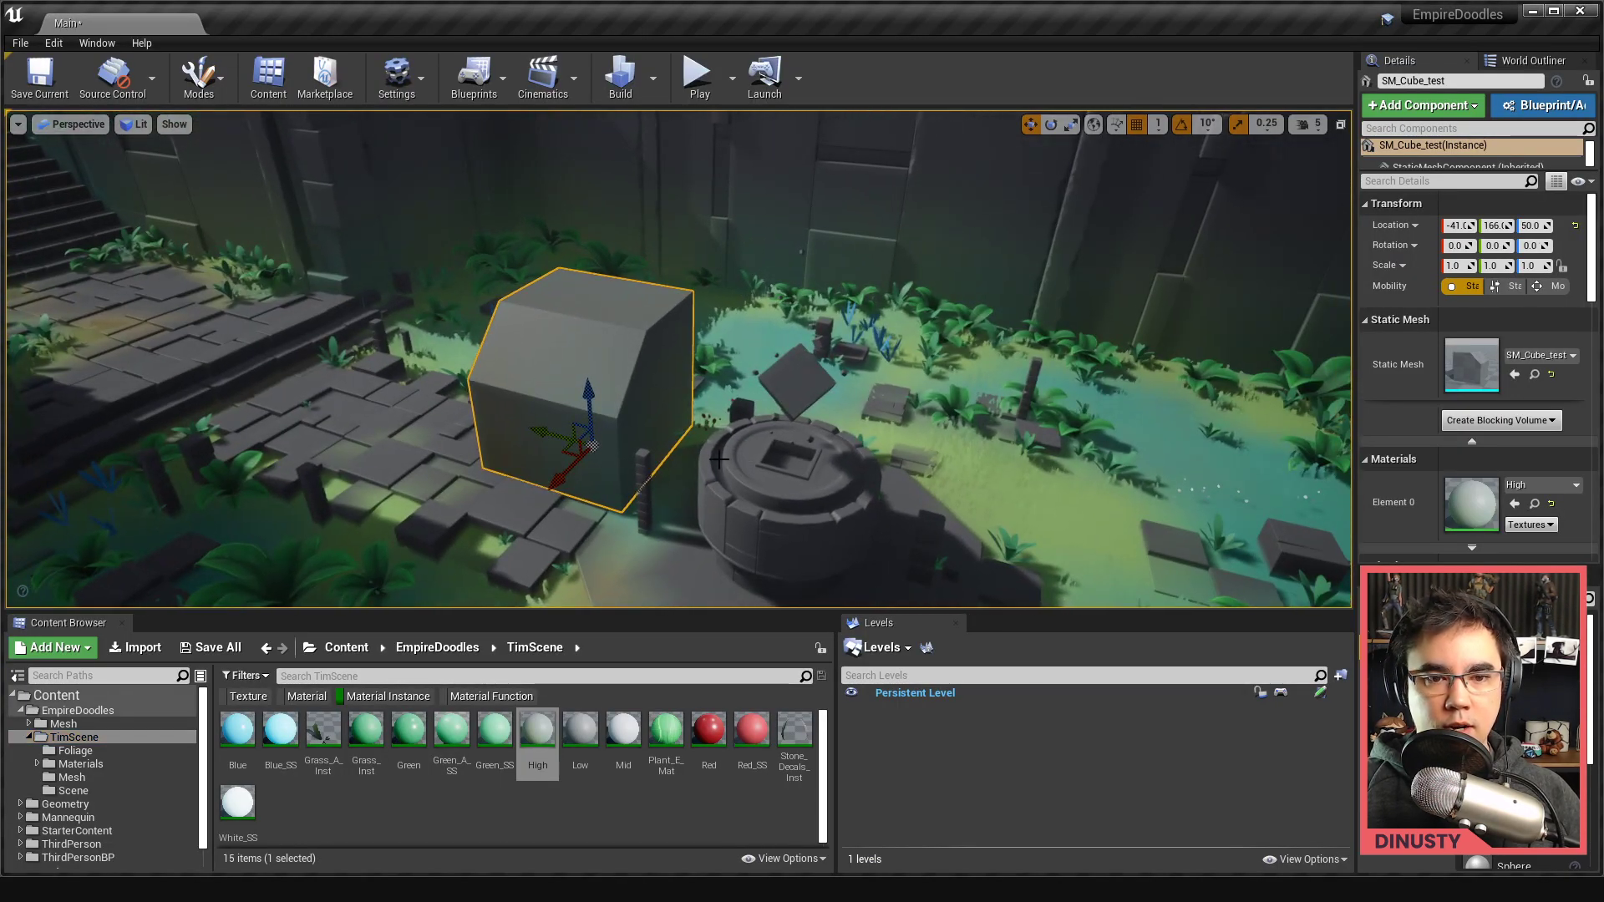
left_click_drag(794, 381, 569, 376, "alt")
Step: Switch to Blender, duplicate the Cube_test object and move the copy clear of the original along Y
key("alt+Tab")
left_click(524, 373)
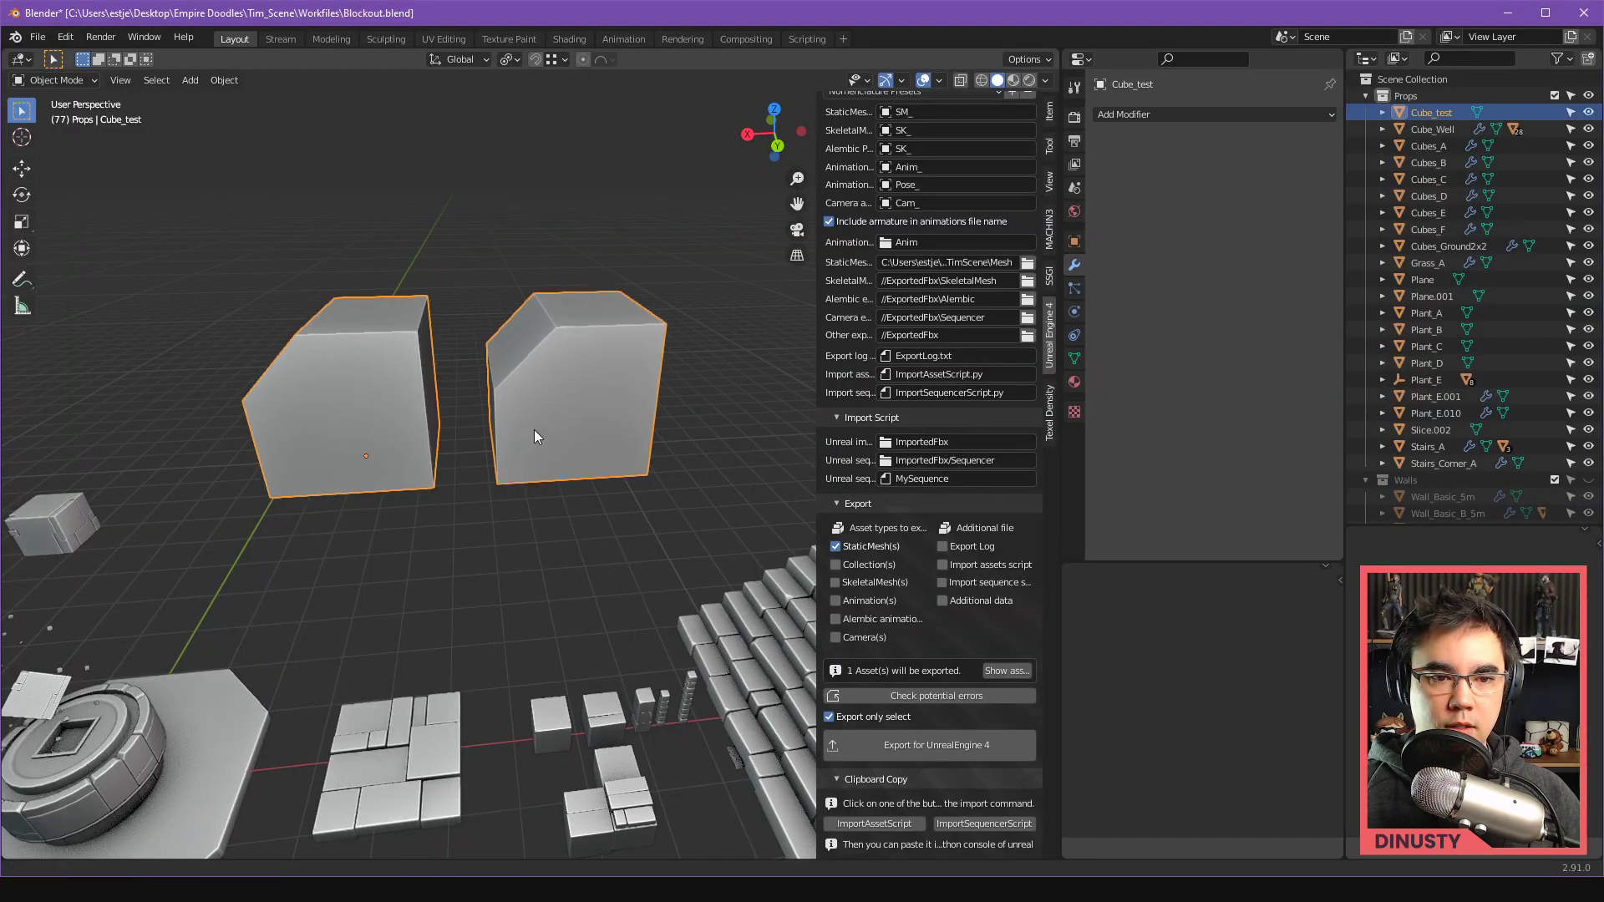
middle_click_drag(534, 429, 660, 441)
key("shift+d")
key("shift+y")
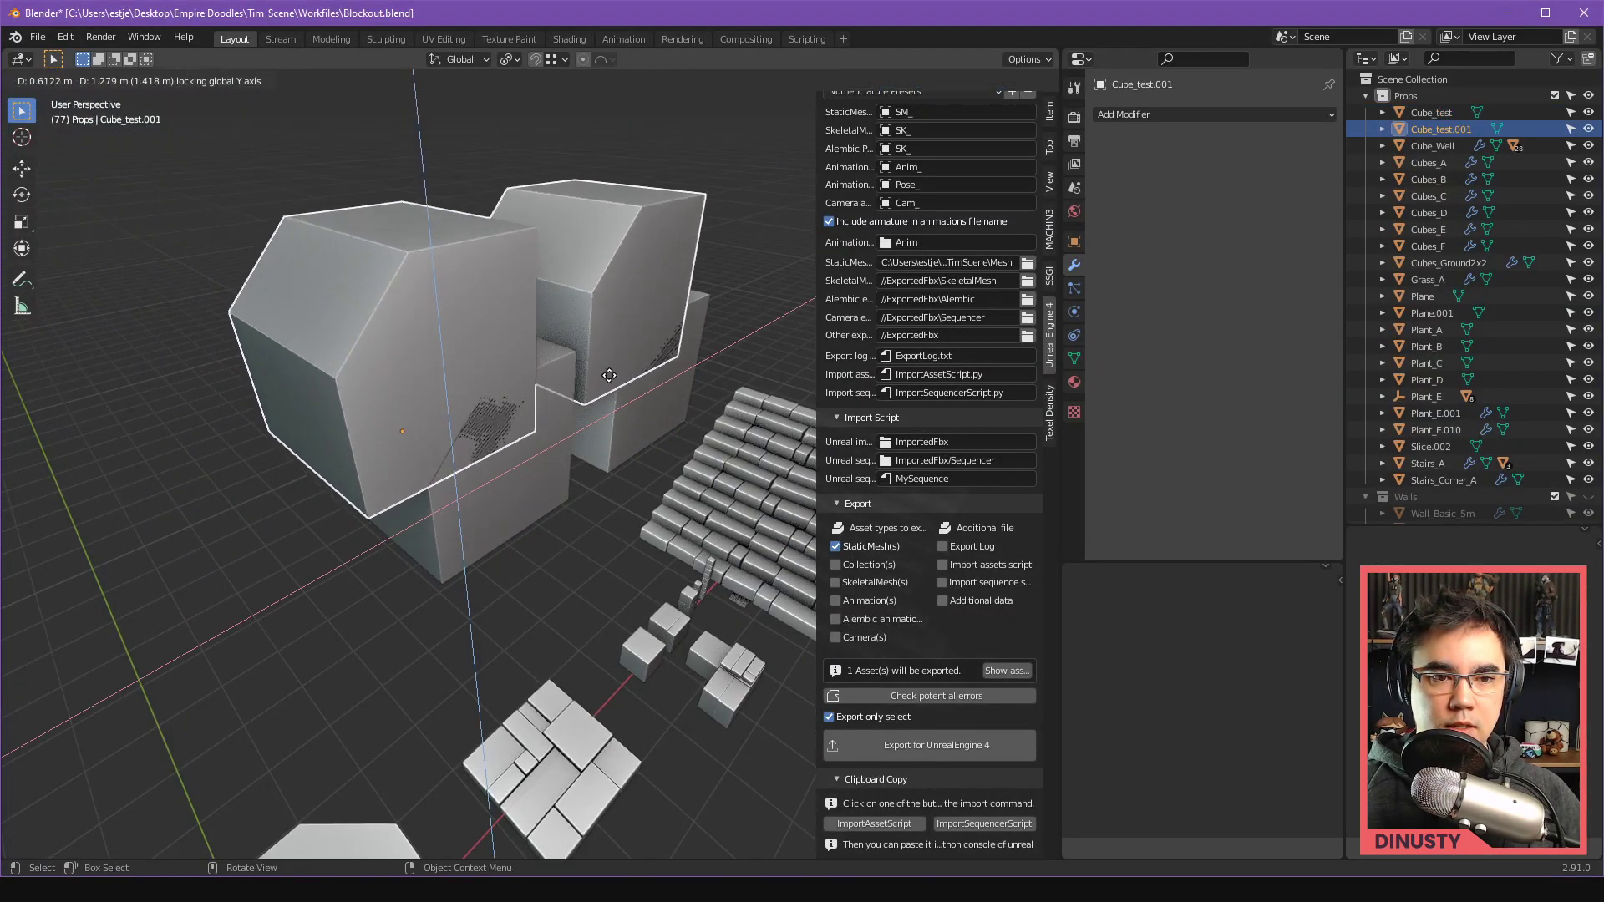
right_click(649, 439)
middle_click_drag(475, 449, 628, 458)
key("g")
key("y")
left_click(388, 464)
middle_click_drag(387, 463, 618, 493)
Step: Parent the duplicate Cube_test.001 to Cube_test and select the parent
left_click(588, 454)
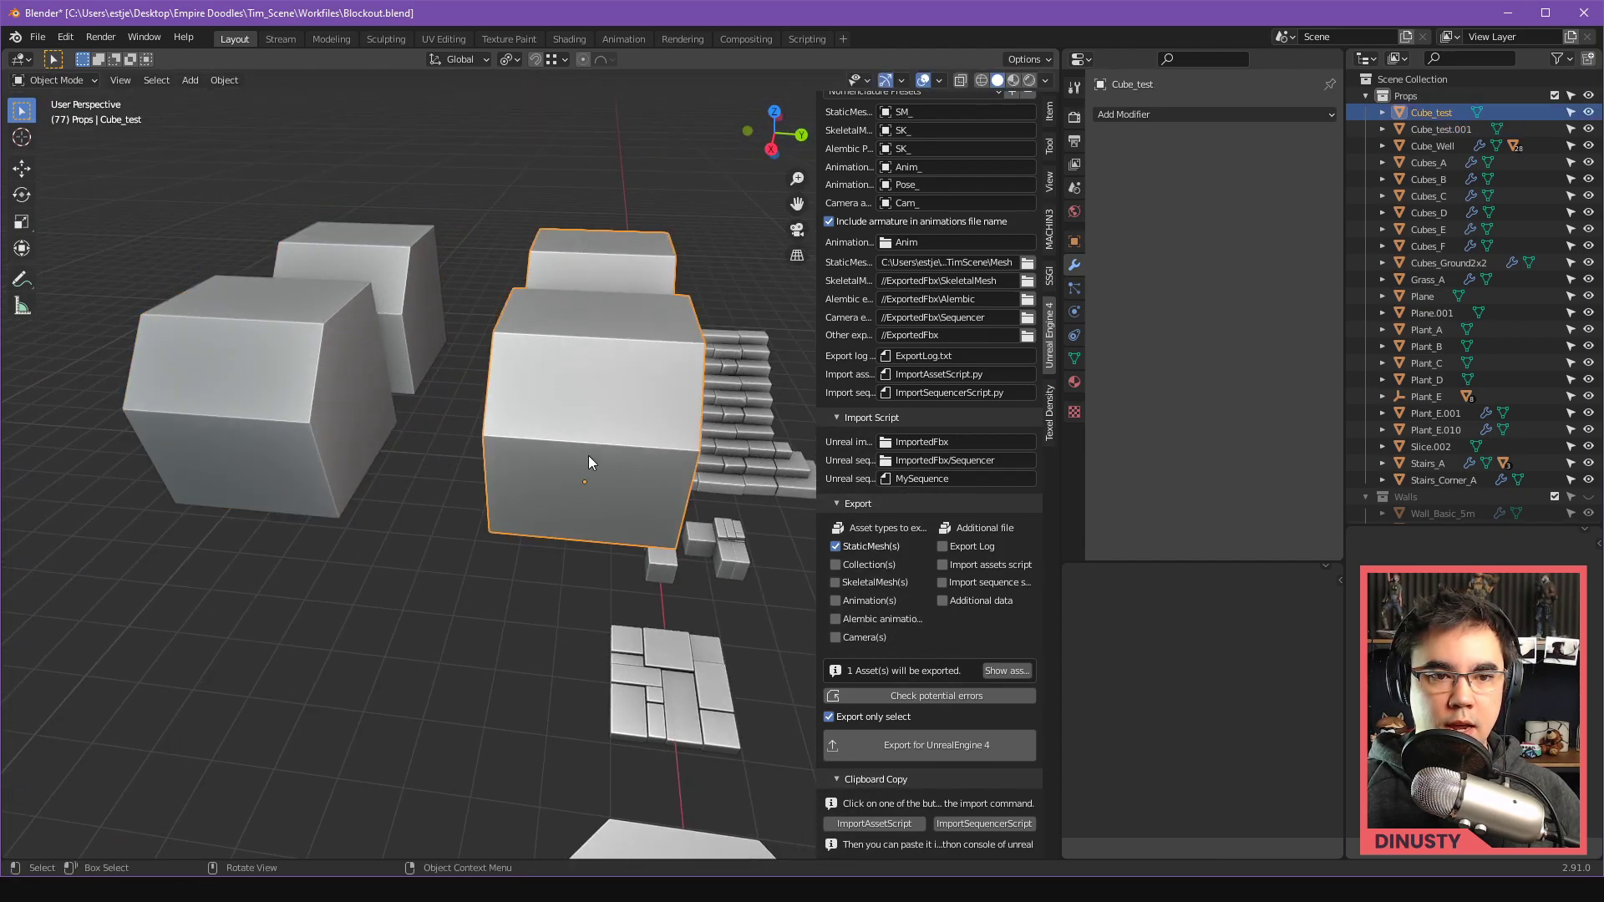
left_click(368, 401)
left_click_drag(1441, 134, 1440, 112)
left_click(1439, 112)
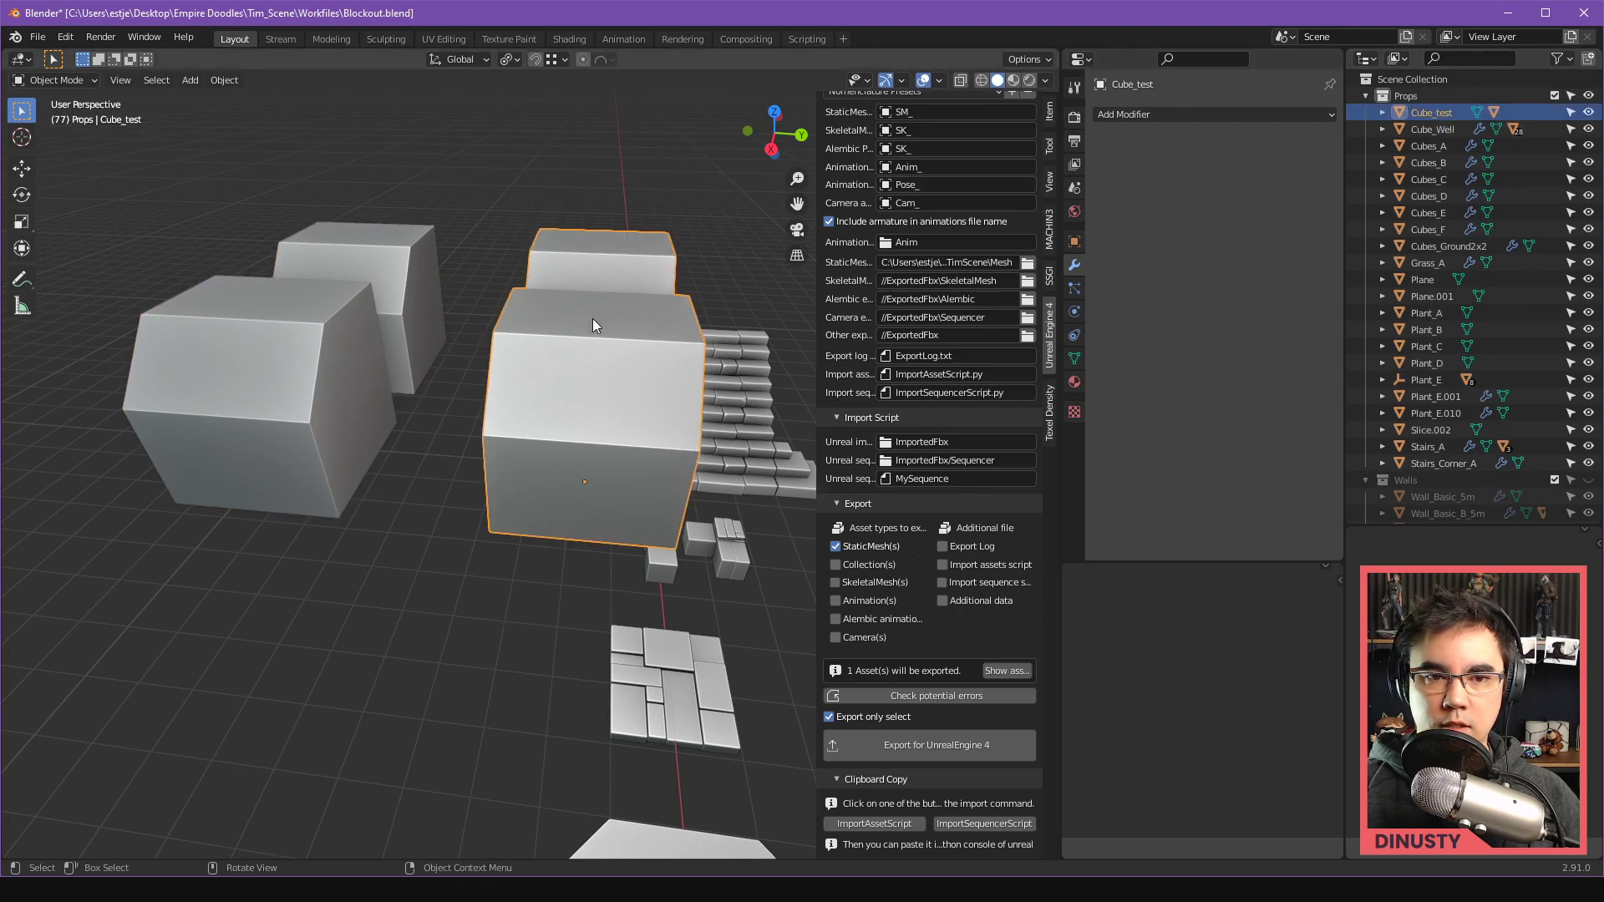
Step: Move Cube_test a few times to test that its parented duplicate follows, and leave it at a new position
key("g")
left_click(458, 289)
left_click(208, 305)
key("g")
right_click(389, 364)
left_click(391, 362)
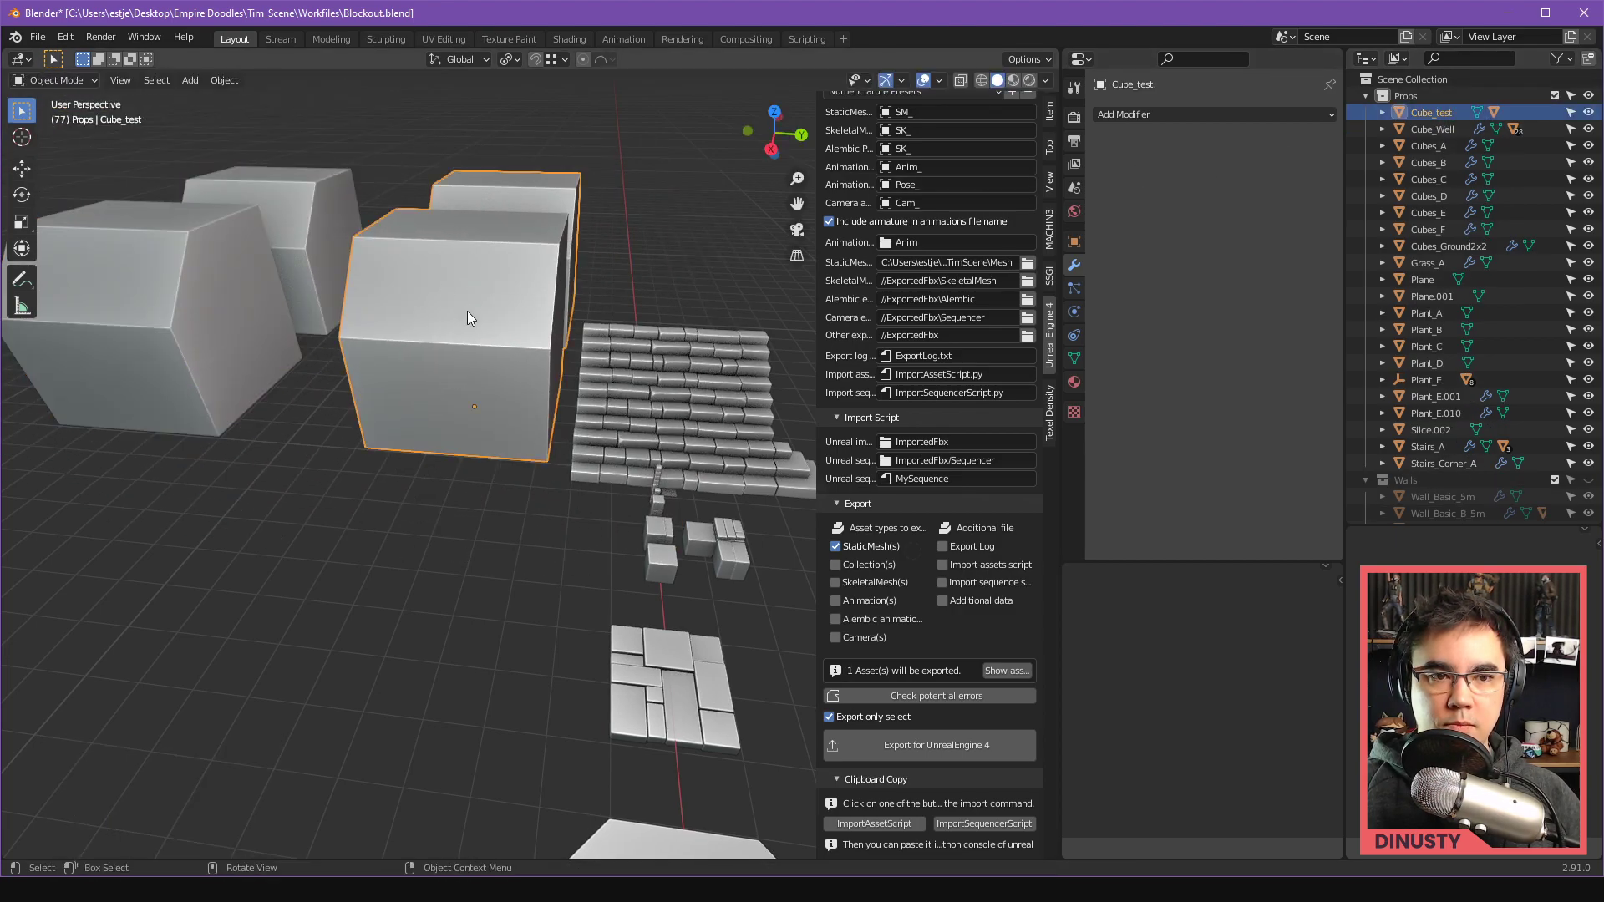
key("g")
left_click(551, 324)
Step: Review the export type in the add-on's object properties for Cube_test and hide the sidebar
scroll(884, 239, "up", 10)
scroll(885, 239, "up", 15)
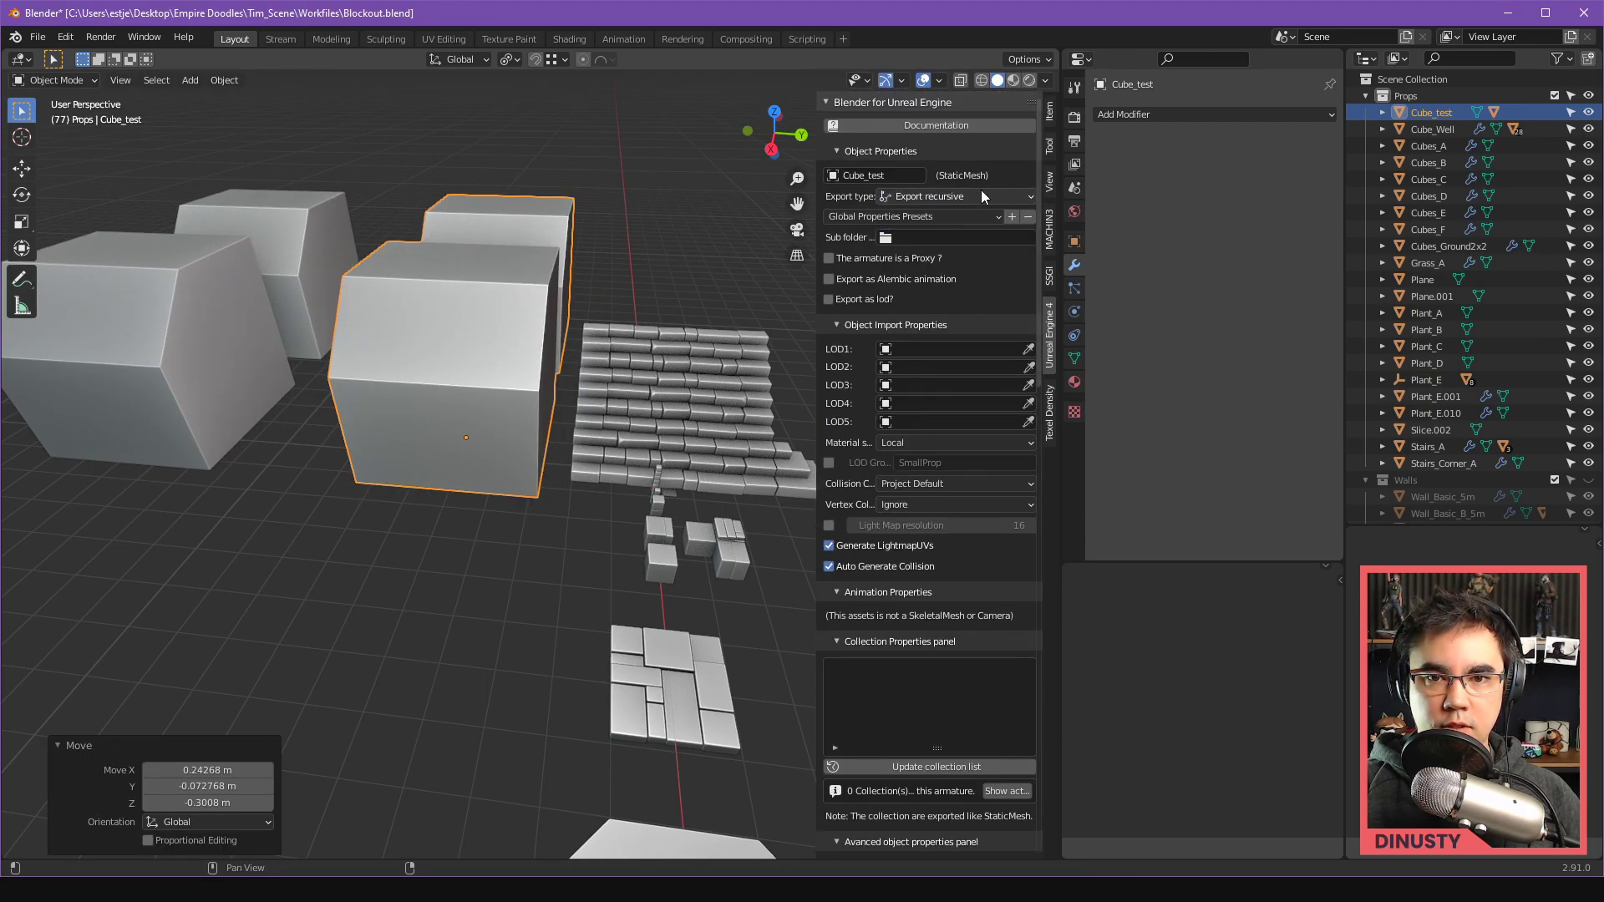
left_click_drag(527, 351, 522, 338, "alt")
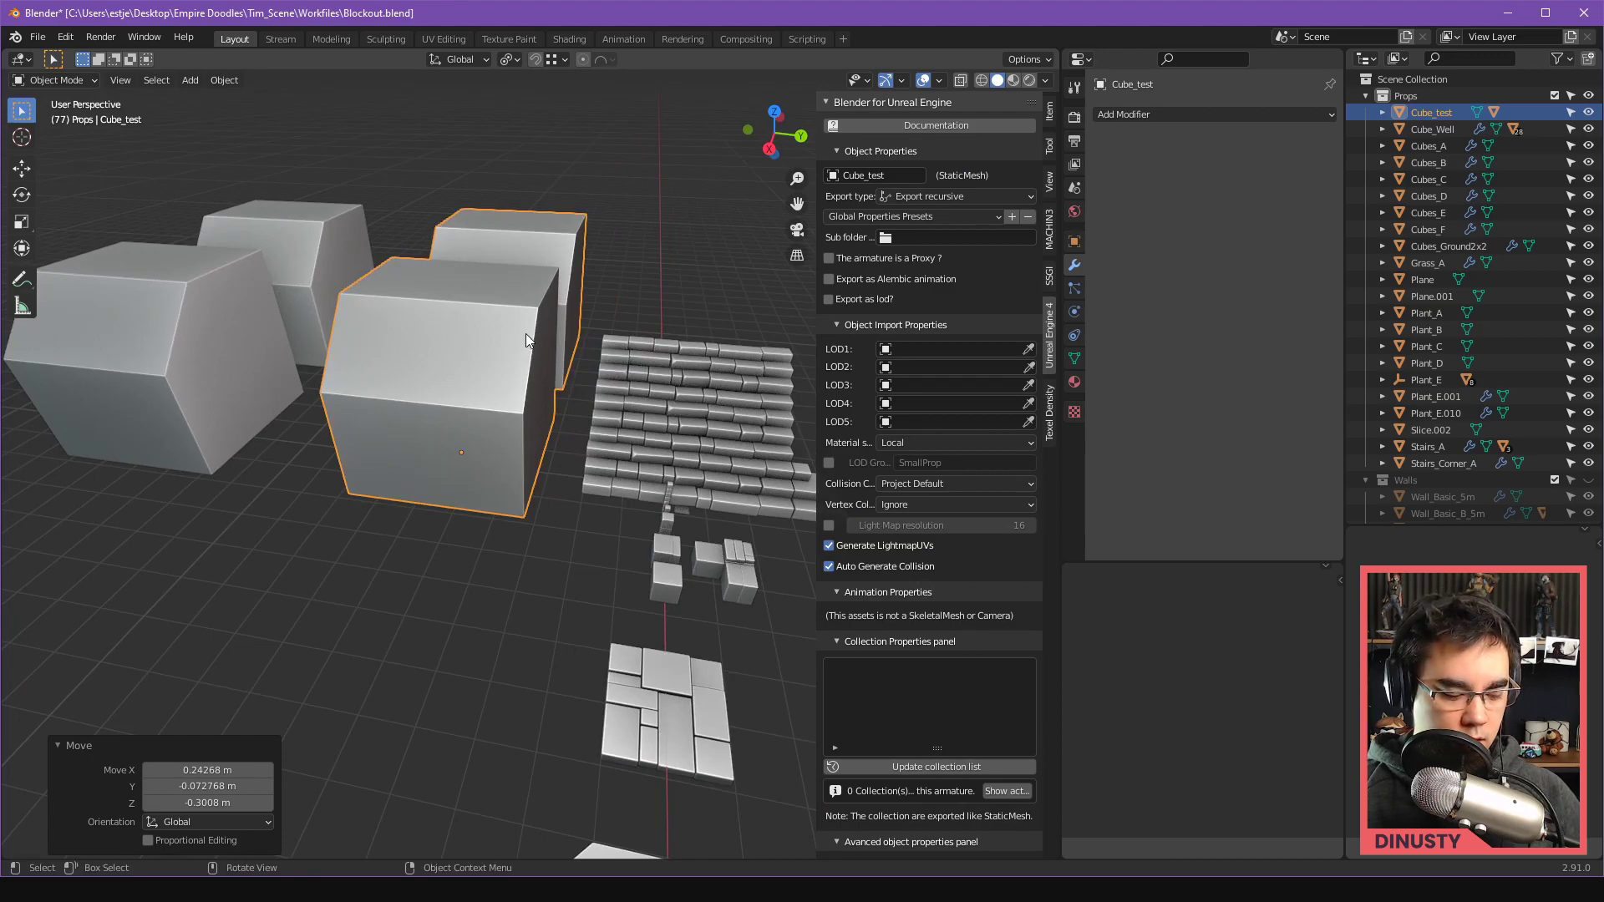
key("n")
middle_click_drag(628, 304, 610, 318)
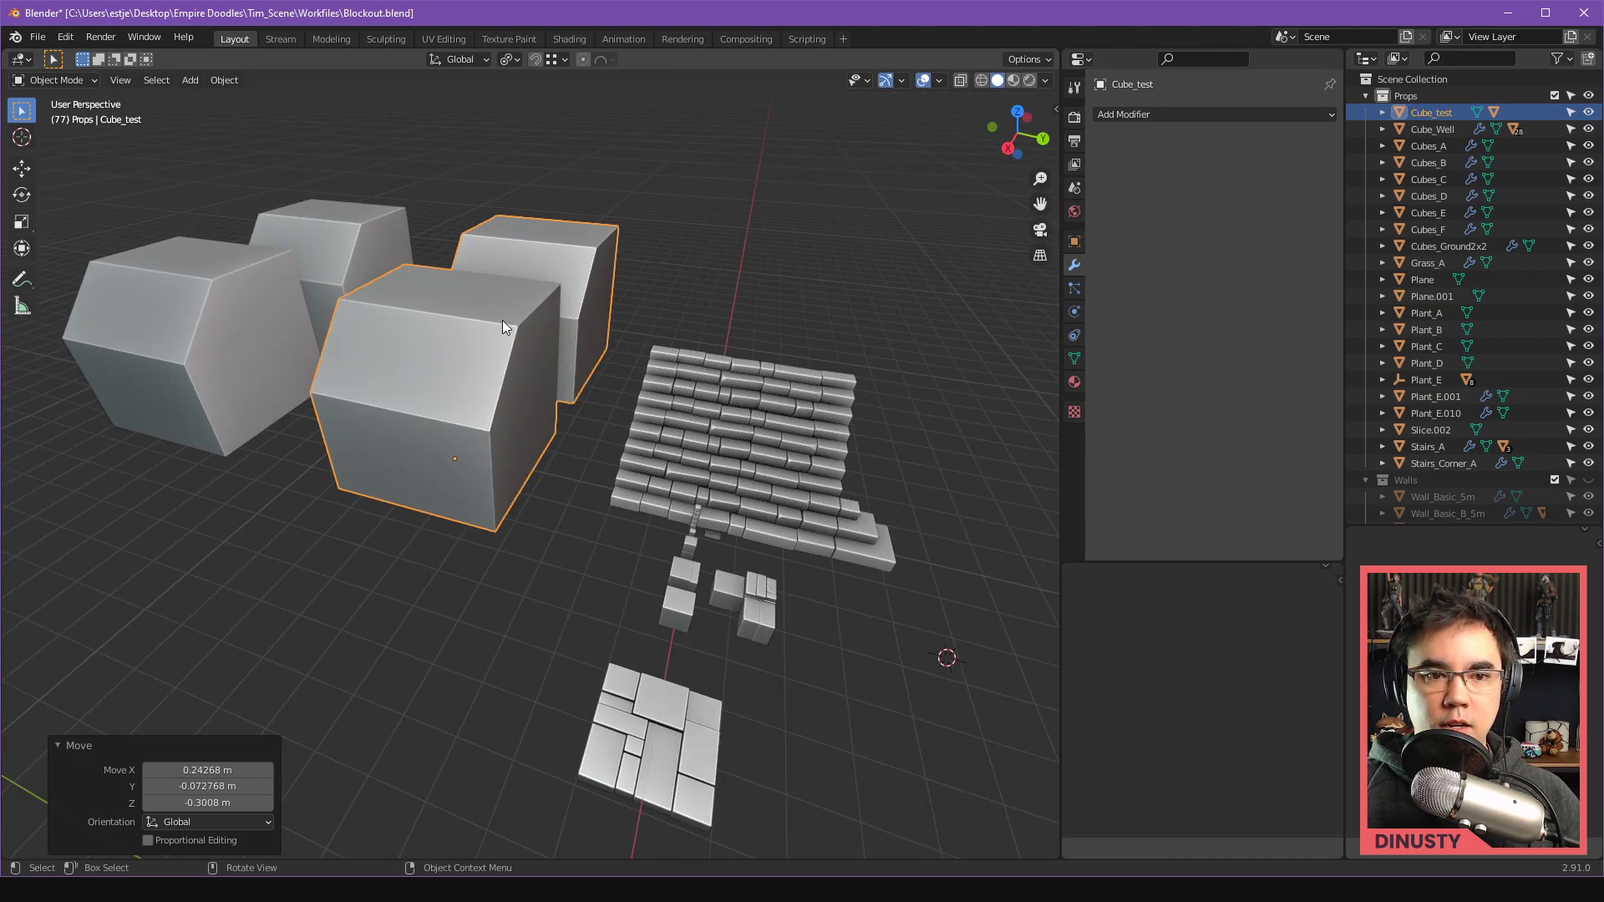
Step: Export Cube_test for Unreal Engine and switch to Unreal to view the updated mesh in the level
key("q")
left_click(503, 319)
key("alt+Tab")
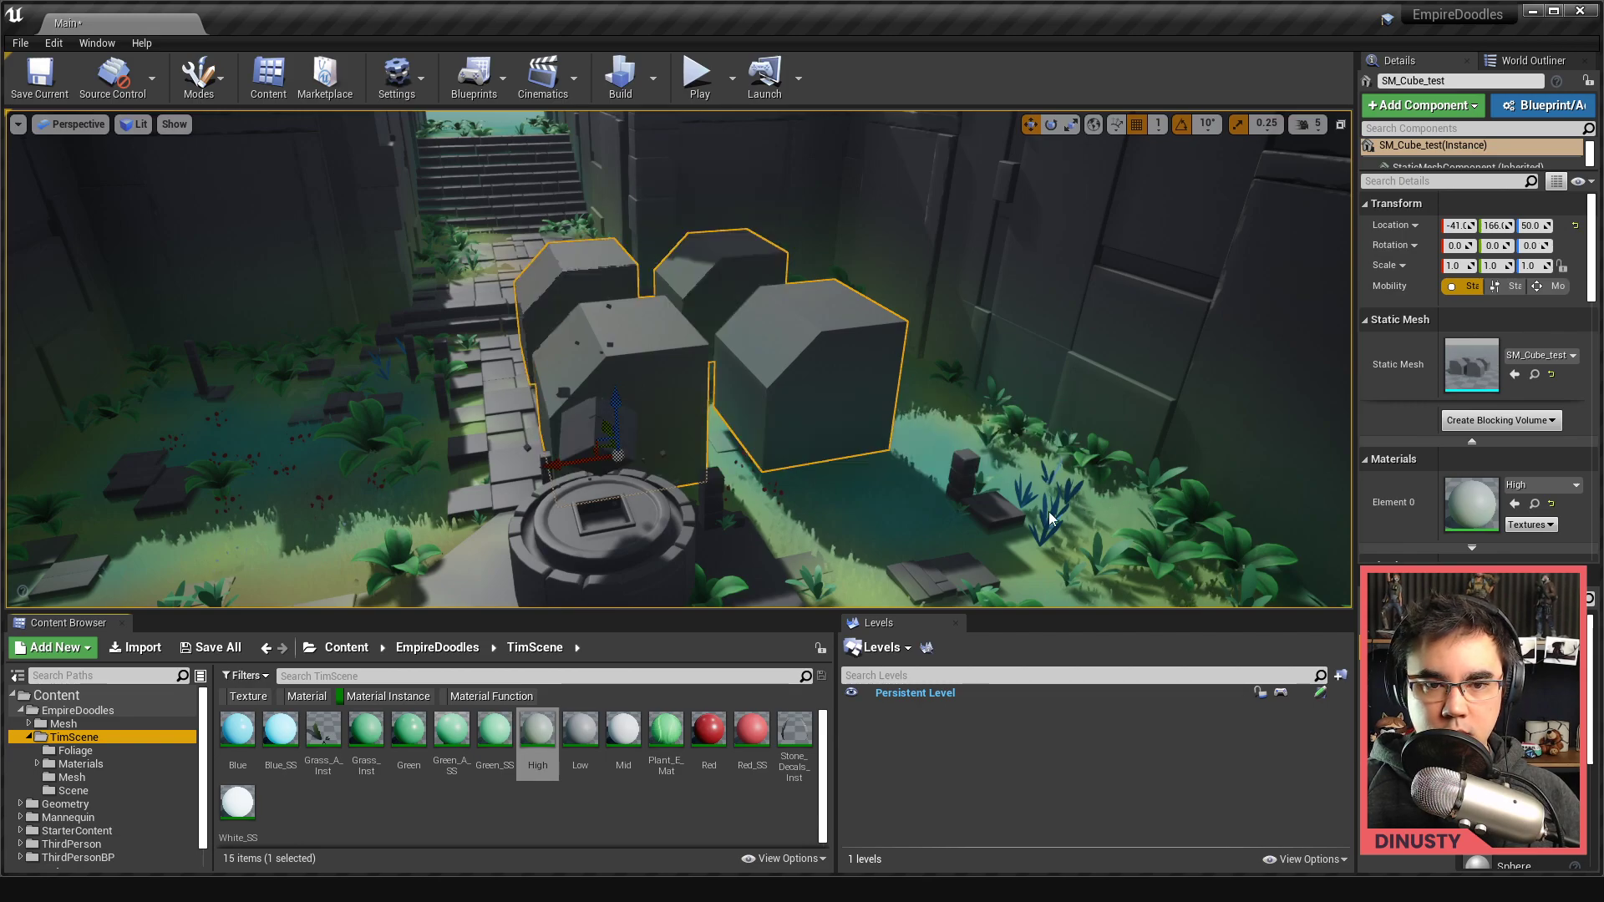
right_click_drag(770, 443, 1162, 389)
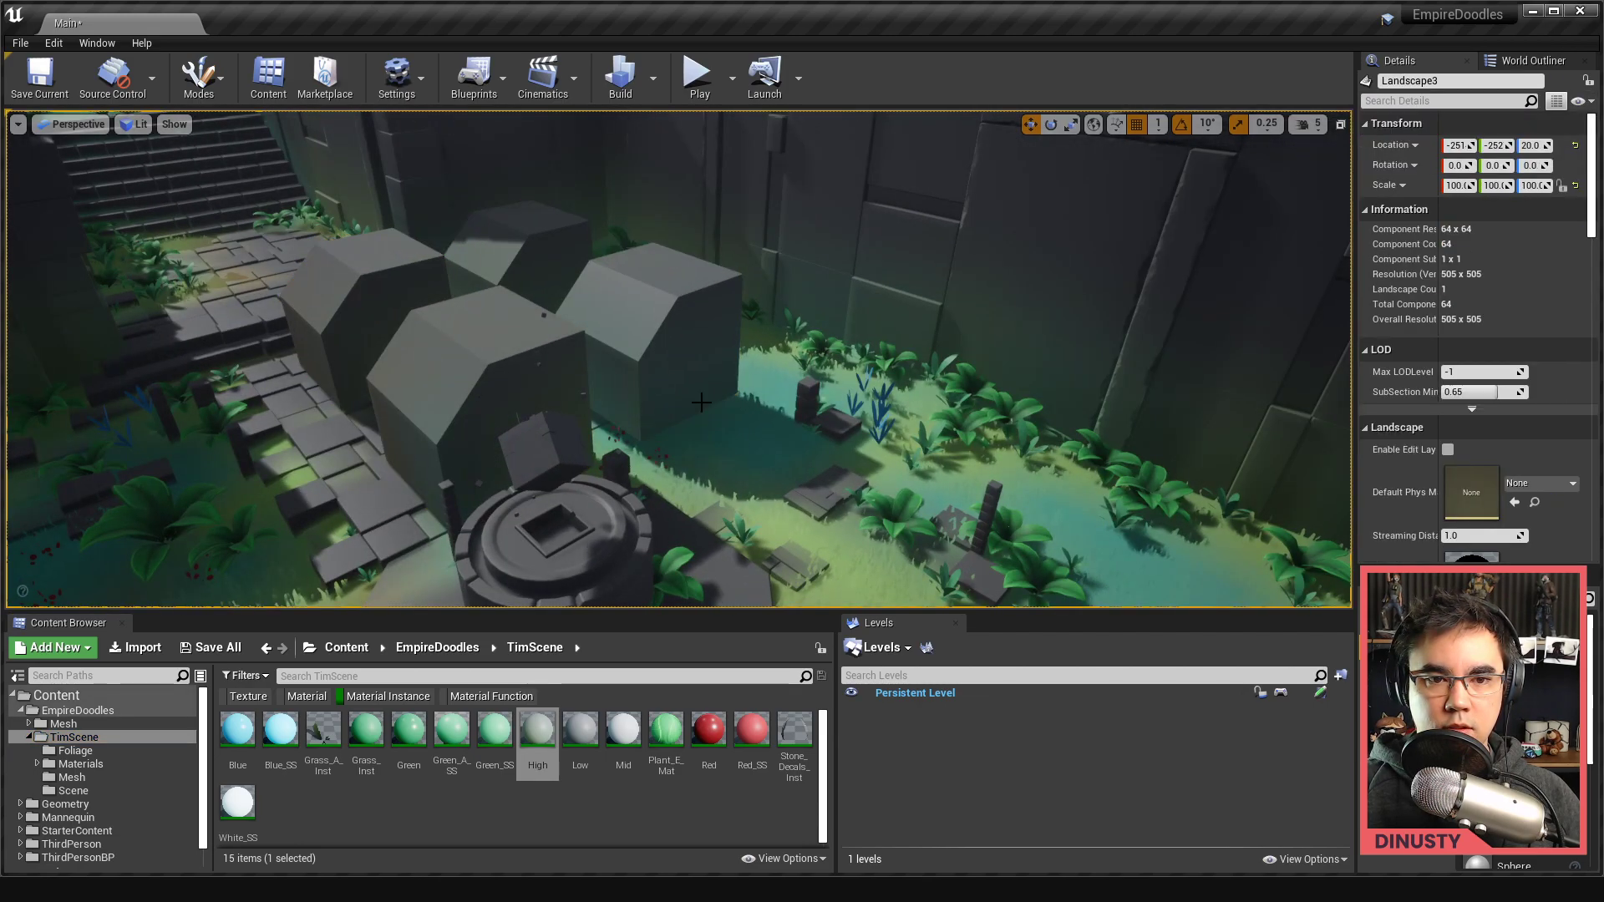
scroll(1396, 499, "down", 4)
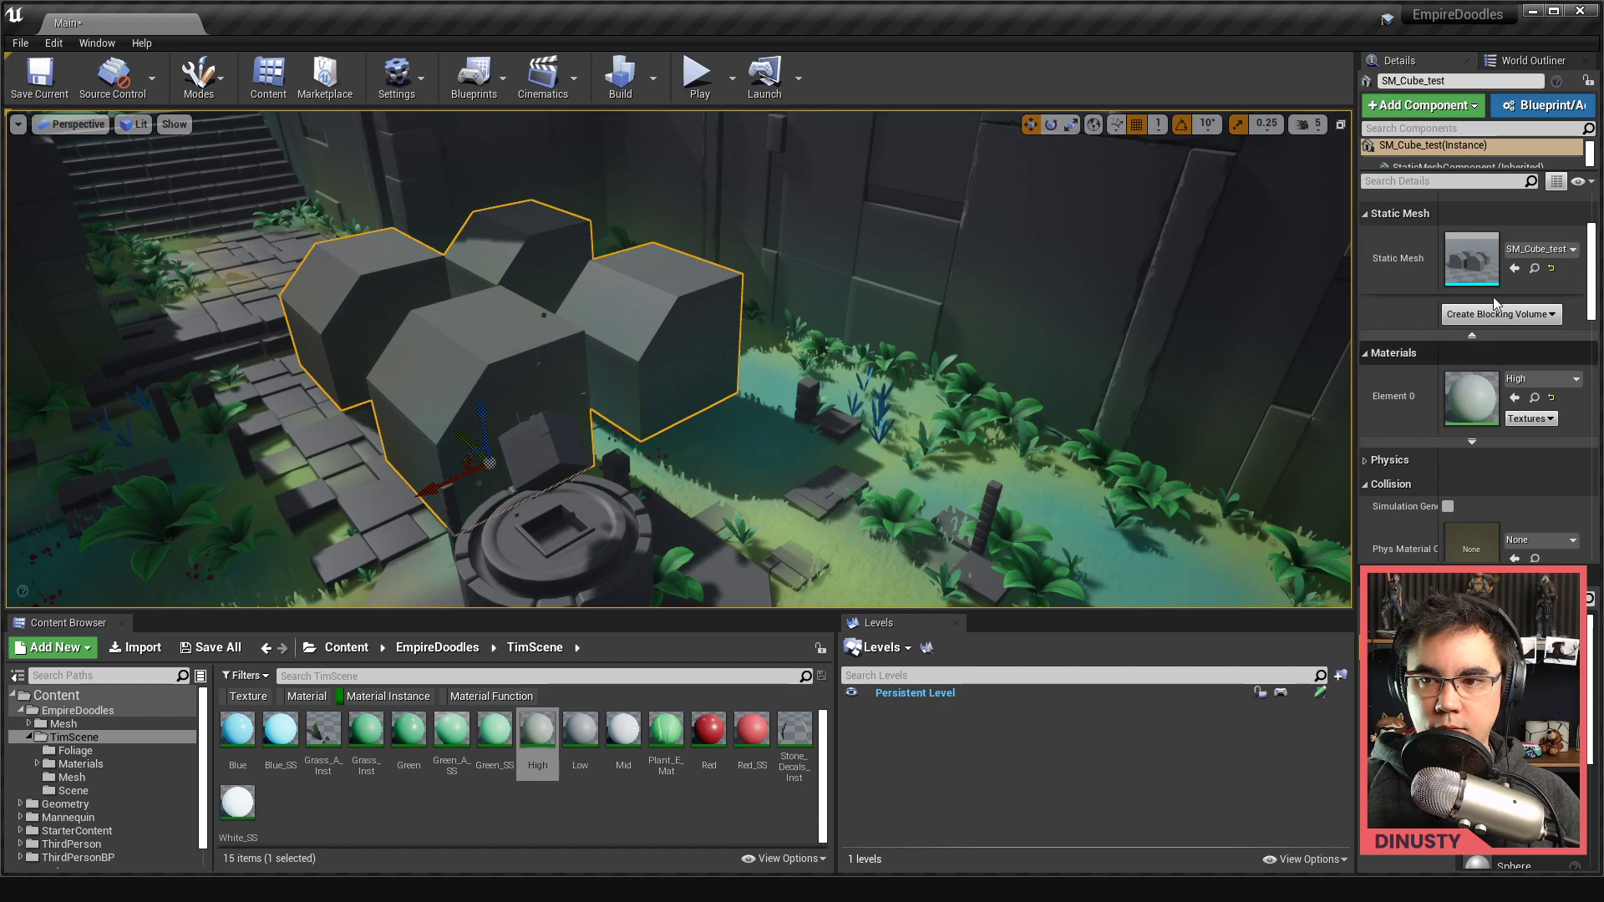
Step: Open the SM_Cube_test static mesh in its own editor, enlarge the window and examine the mesh preview
double_click(1467, 265)
left_click_drag(1010, 154, 642, 111)
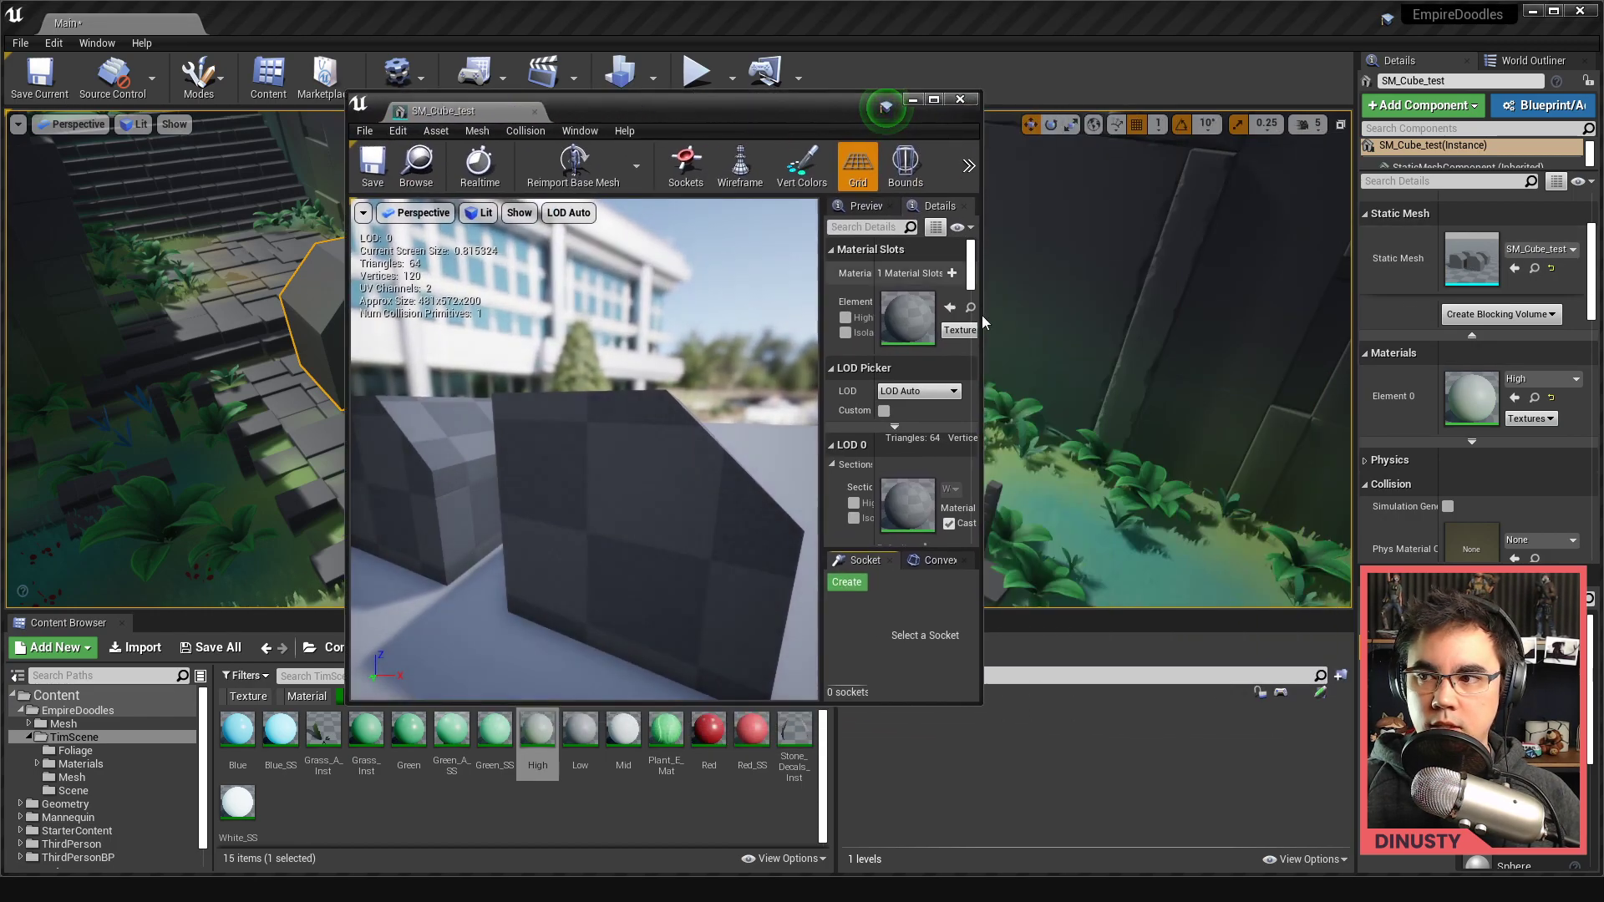
left_click_drag(984, 711, 1389, 717)
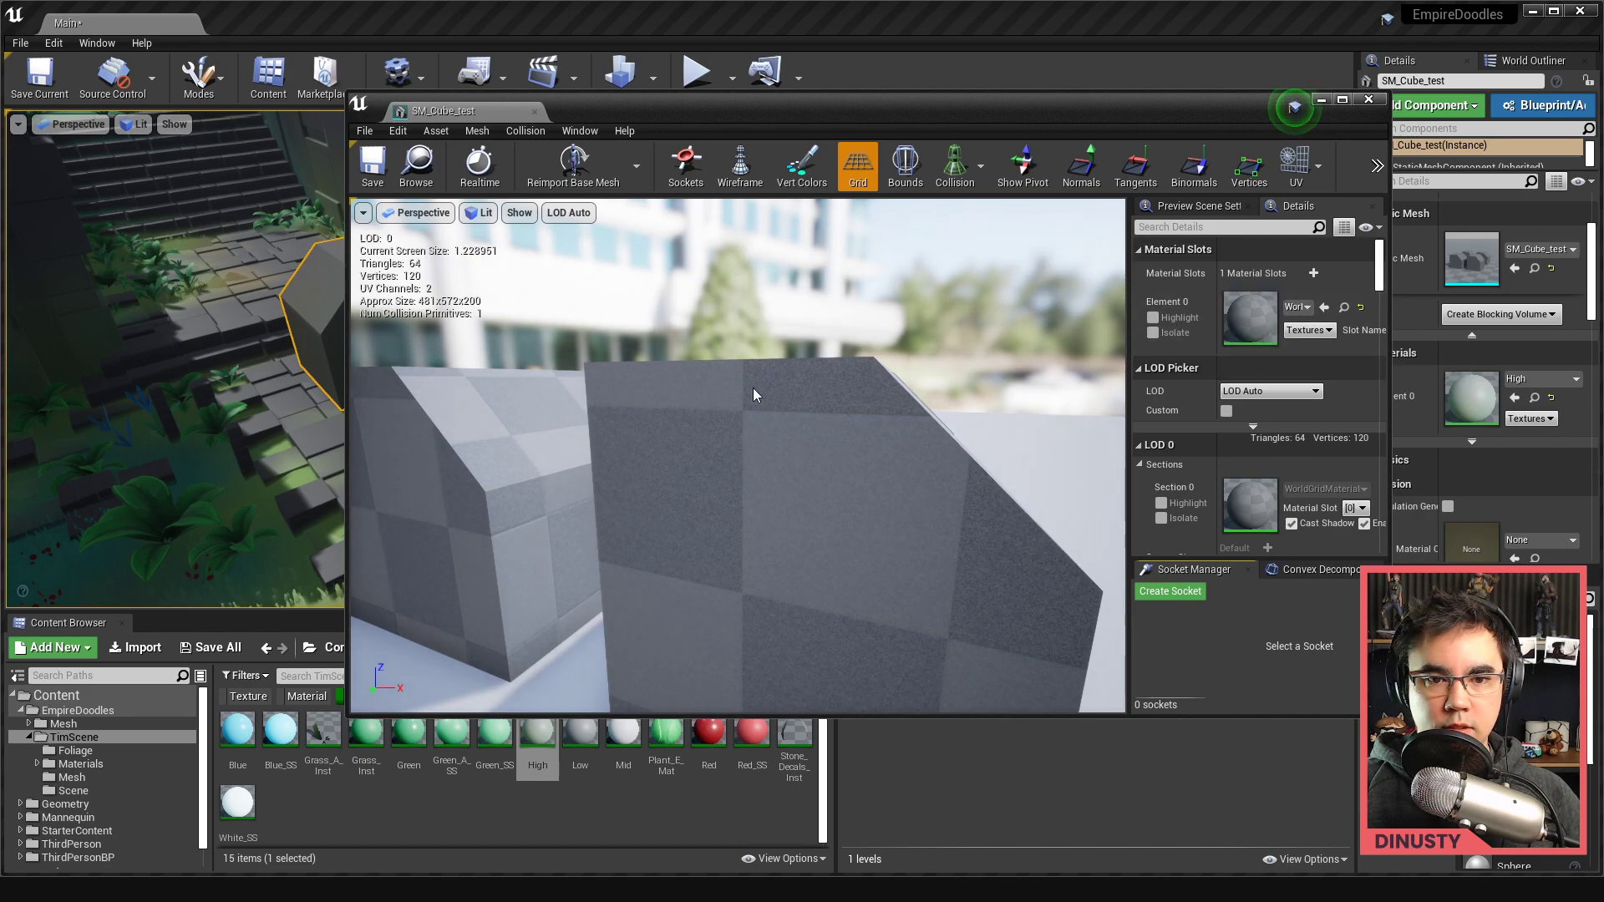
mouse_move(752, 394)
left_mouse_down()
mouse_move(818, 396)
mouse_move(754, 398)
left_mouse_up()
Step: Switch to Blender and give the duplicate Cube_test.001 a new material named Mat2
key("alt+Tab")
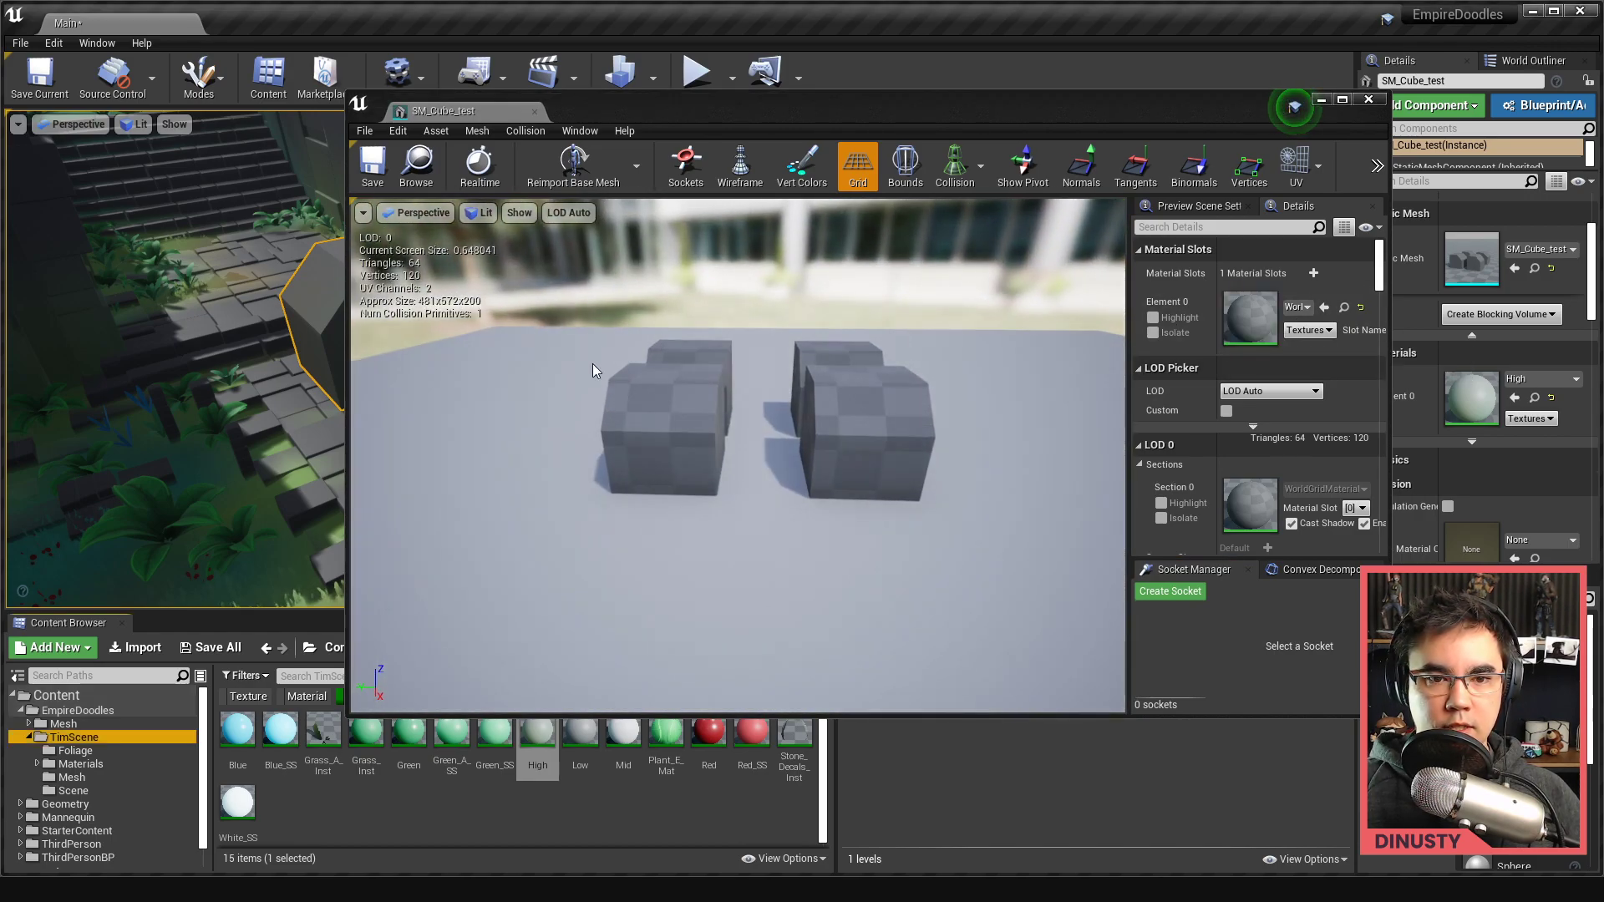
left_click(255, 361)
middle_click_drag(246, 384, 510, 385, "shift")
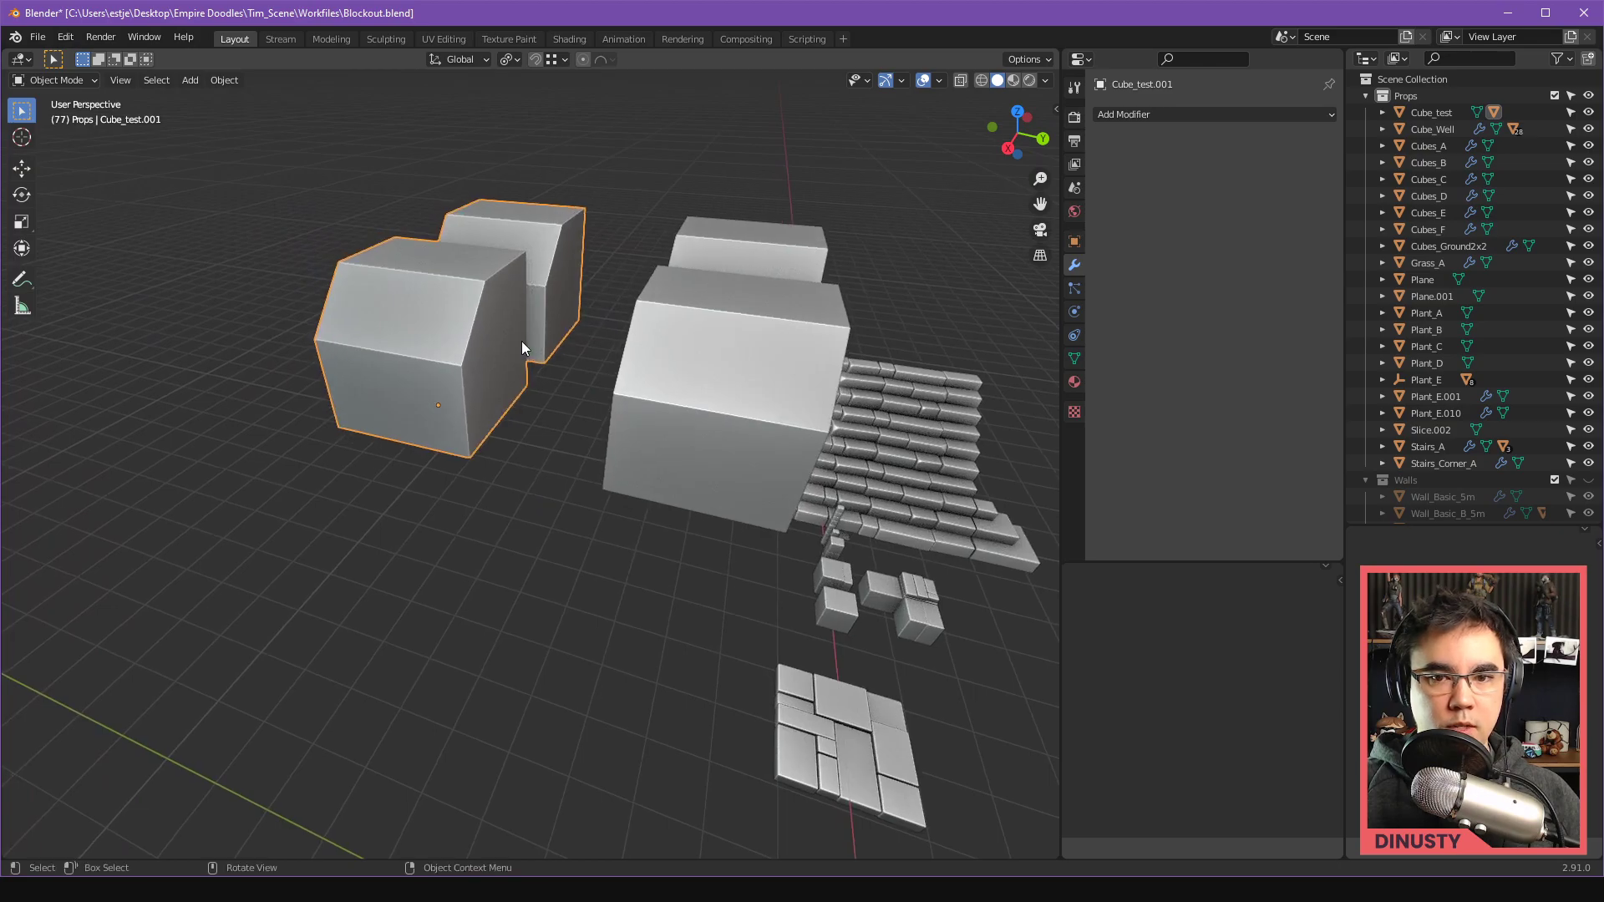
left_click(1075, 381)
left_click(1125, 186)
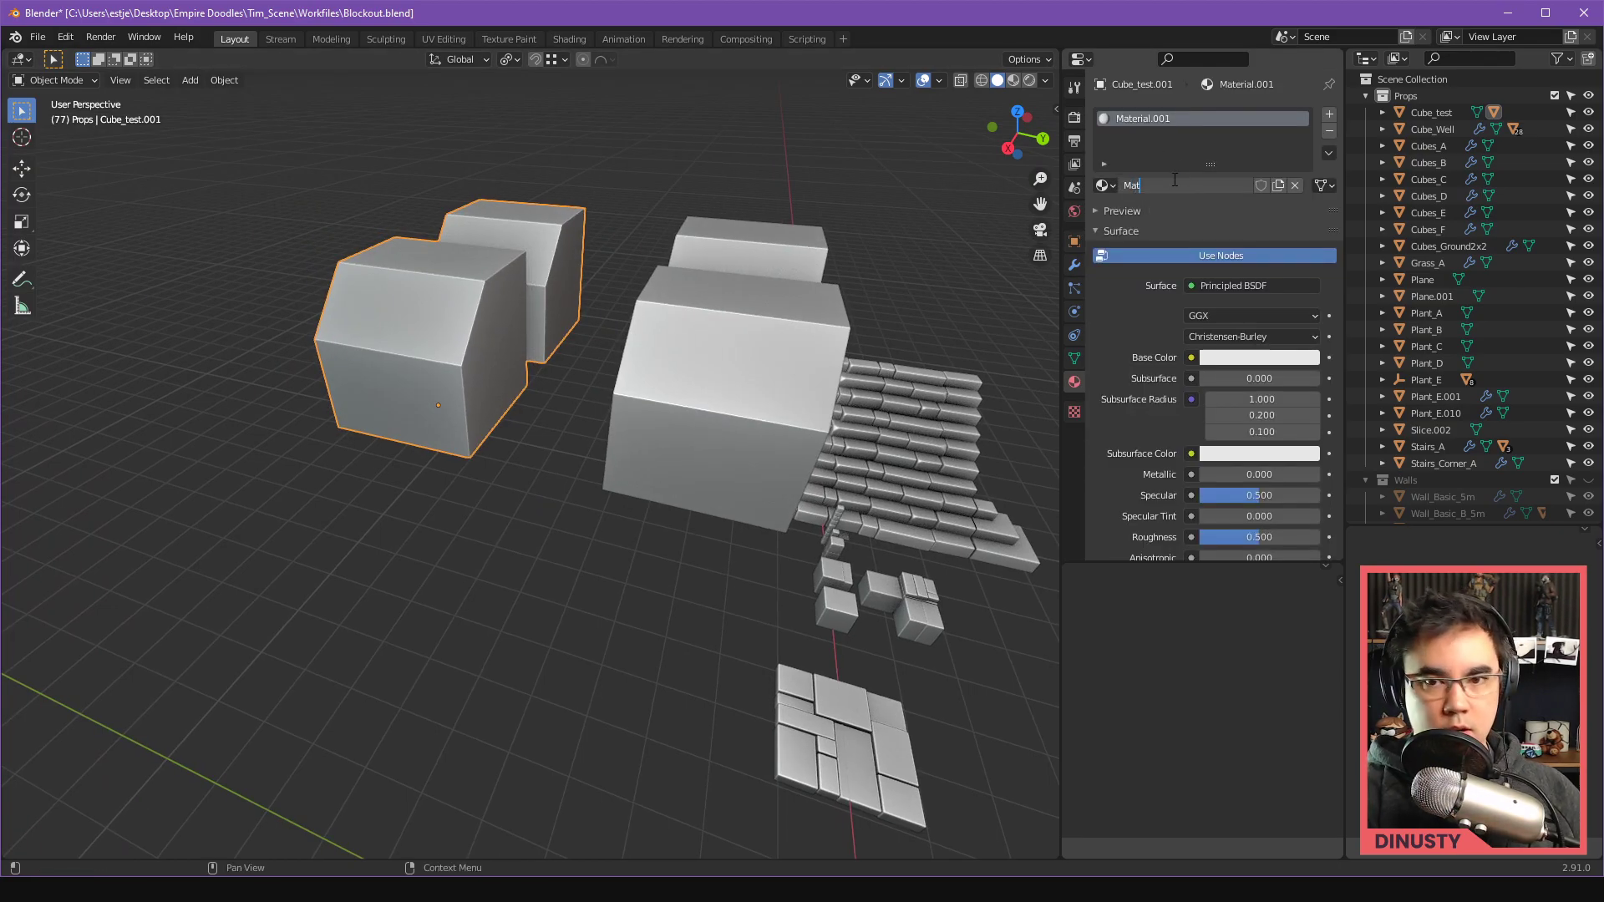
key("Return")
Step: Export the parent Cube_test again and, in Unreal, resolve the reimport material conflict by resetting the materials to the FBX
left_click(779, 276)
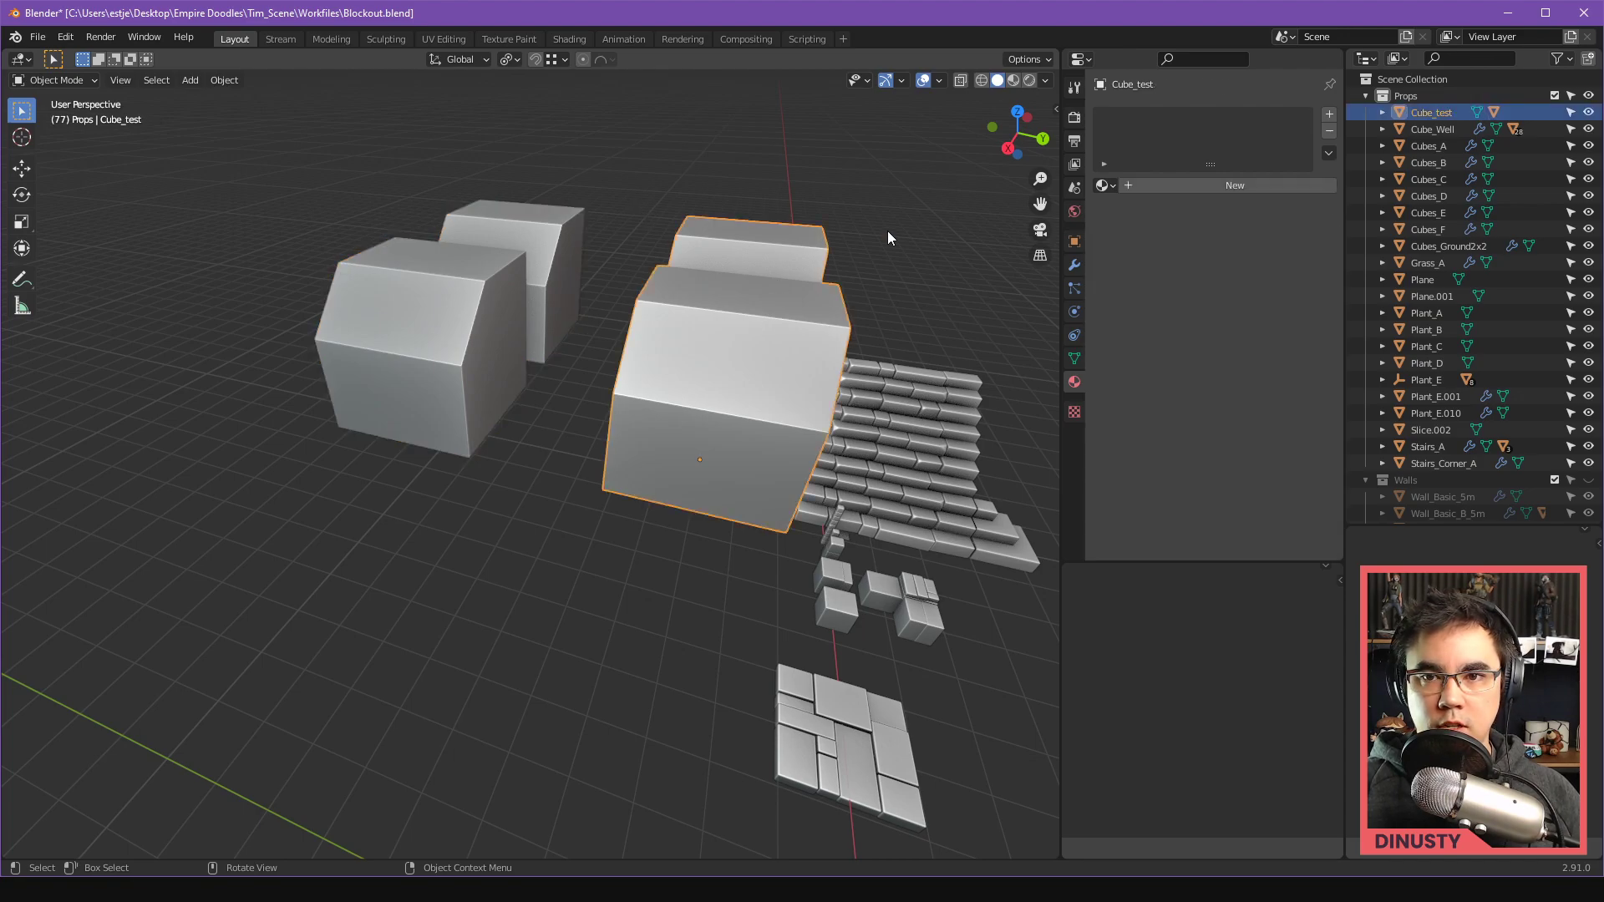
left_click(583, 246)
left_click(805, 269)
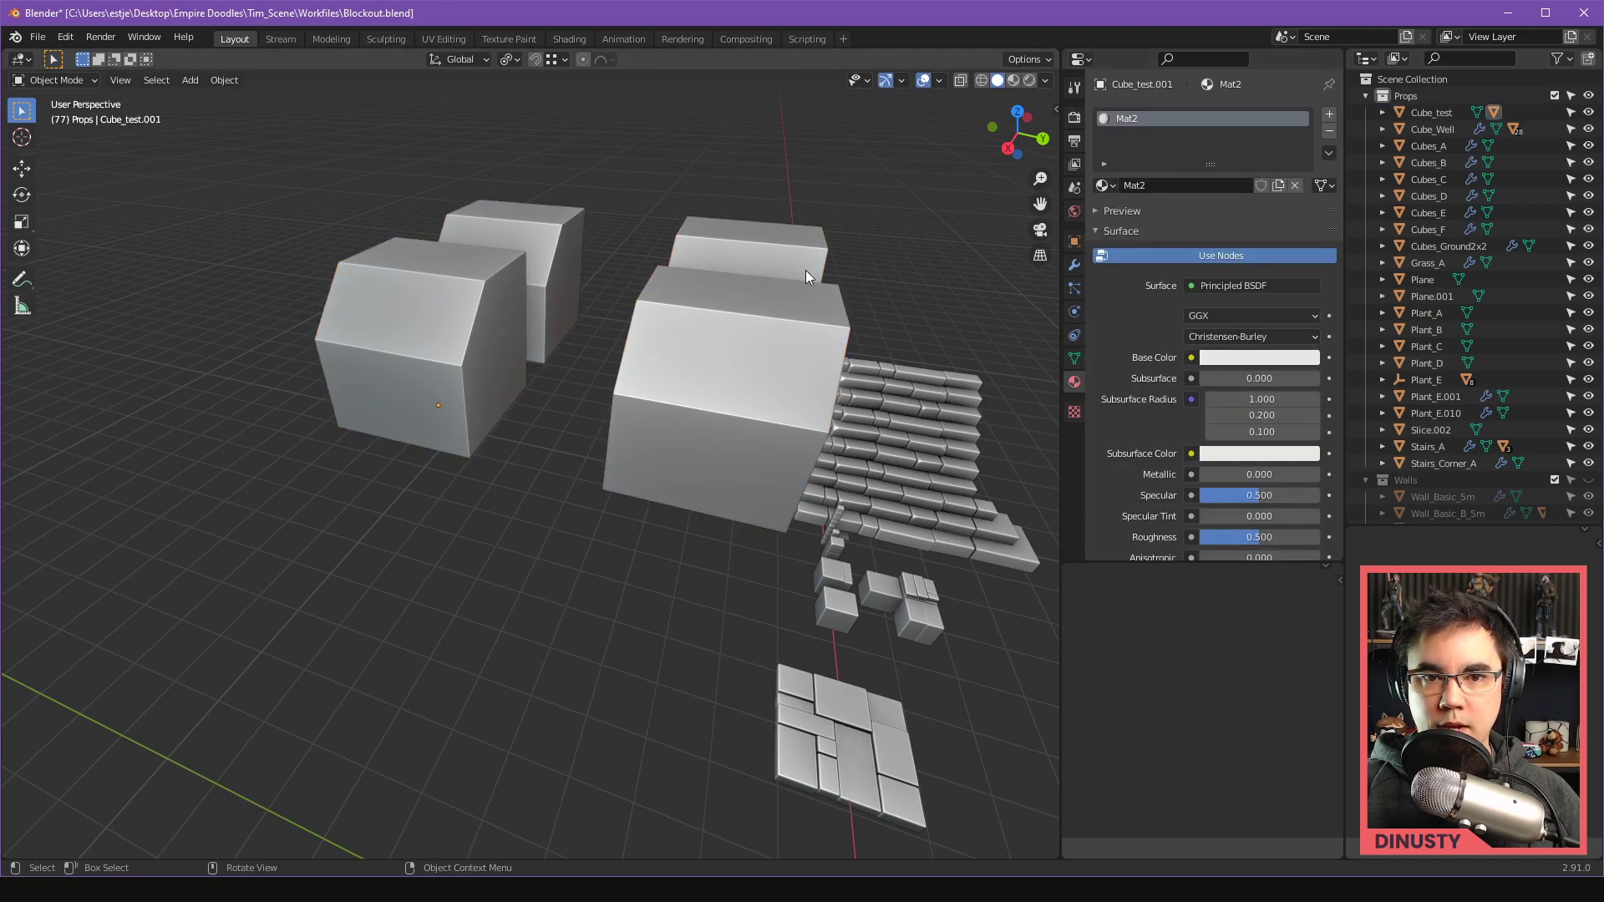
key("q")
left_click(805, 271)
left_click(892, 228)
key("alt+Tab")
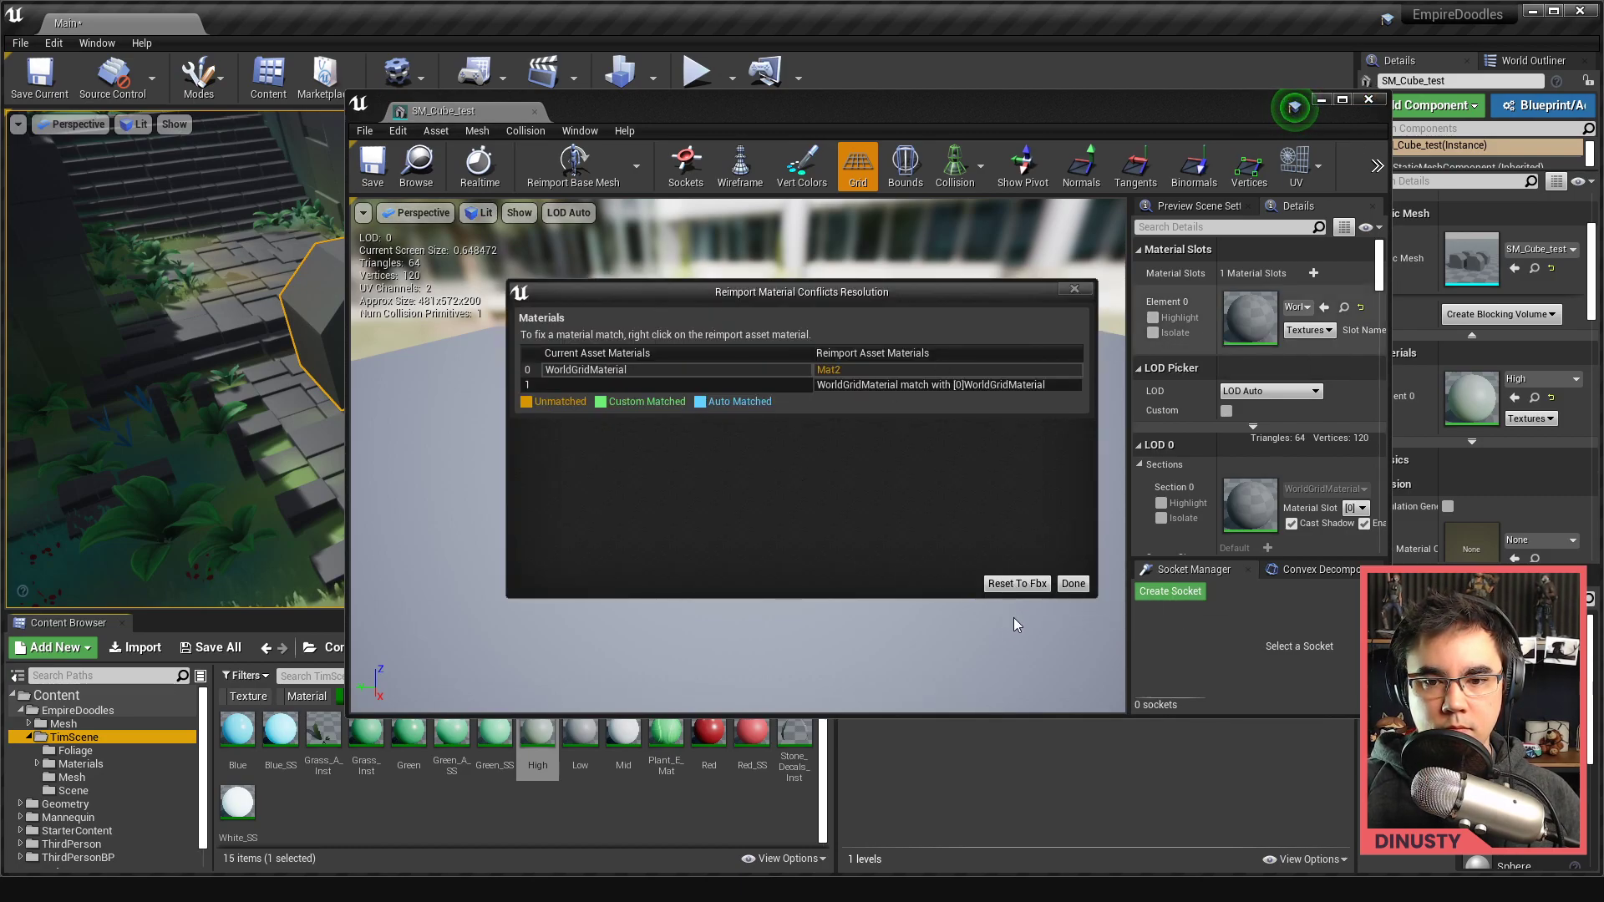
left_click(1016, 584)
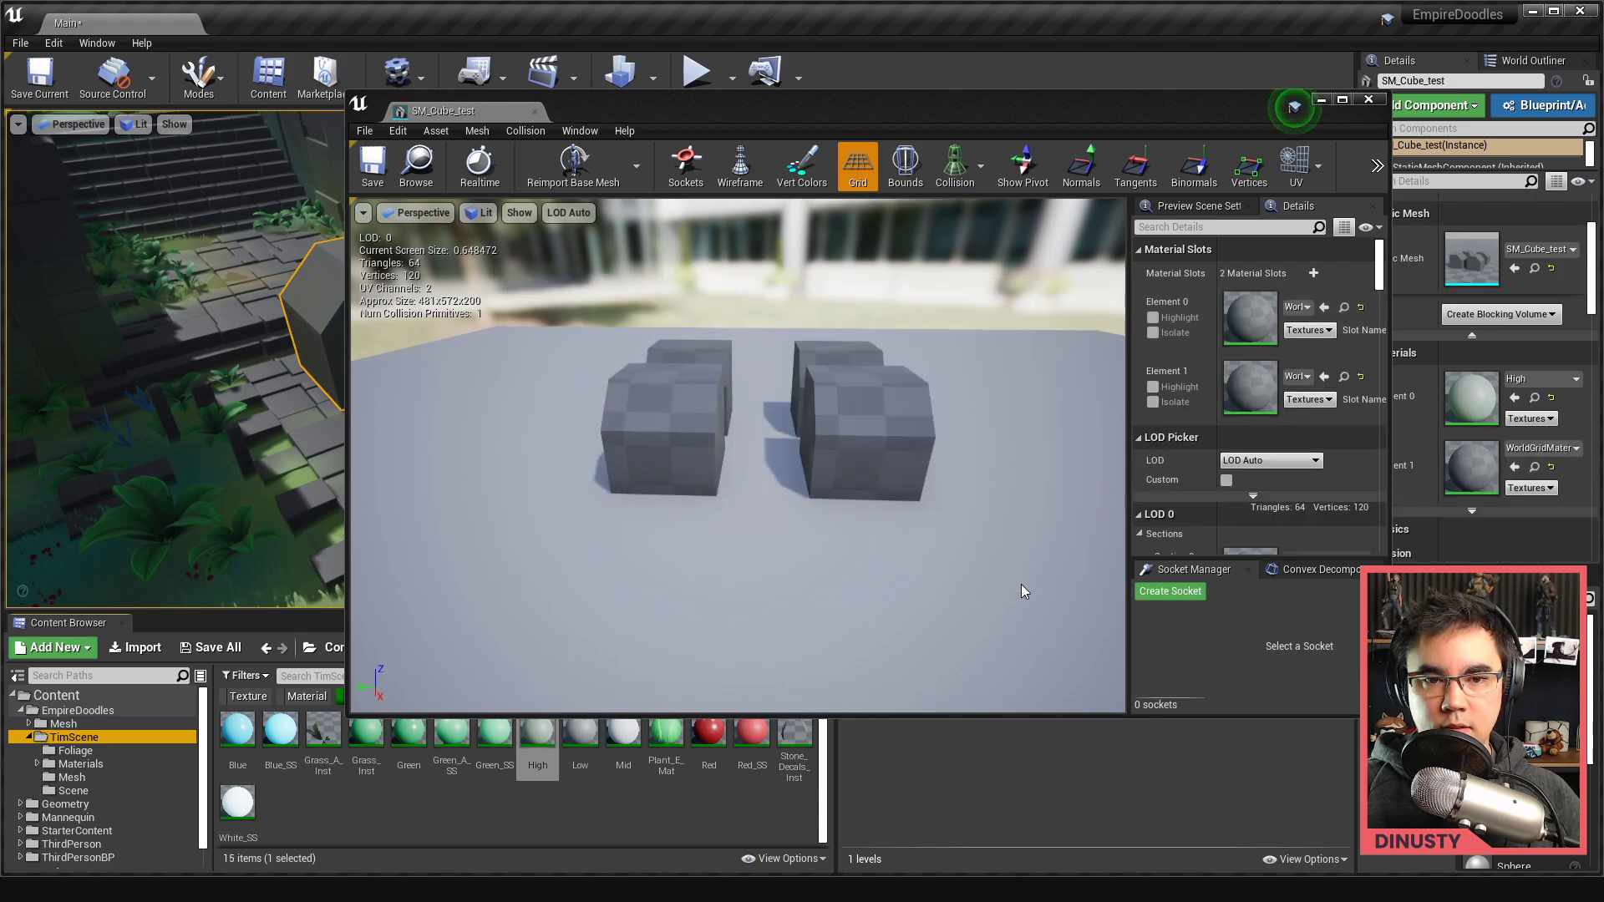
Step: Highlight the Element 0 material slot to check which cubes use it, and close the mesh editor
left_click_drag(819, 415, 910, 491)
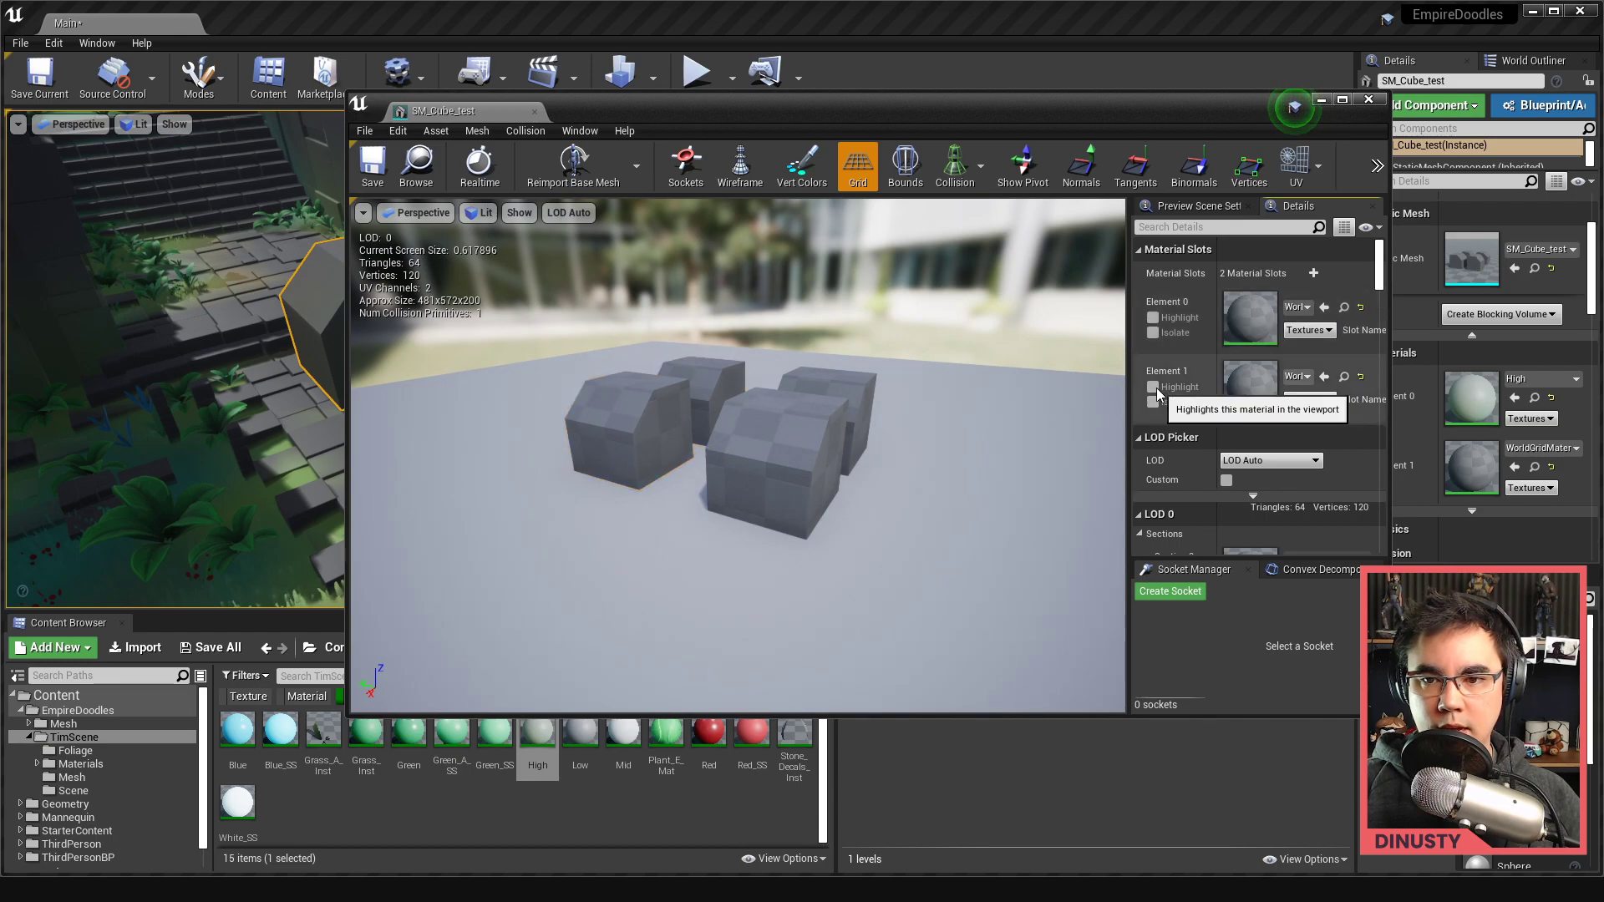
left_click(1155, 318)
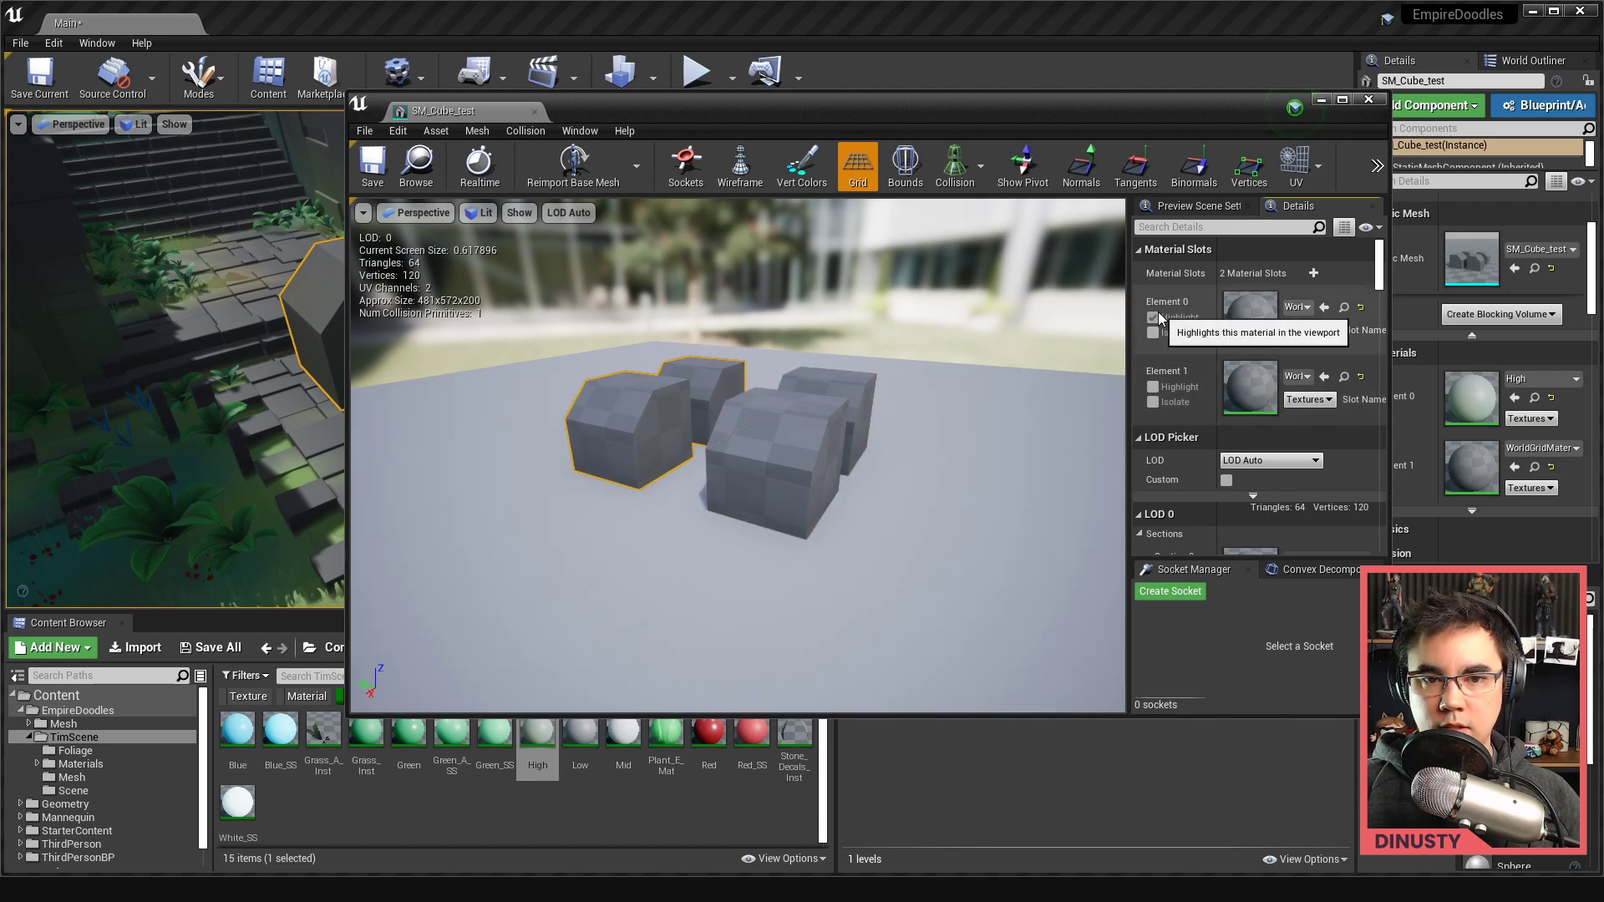
left_click(534, 111)
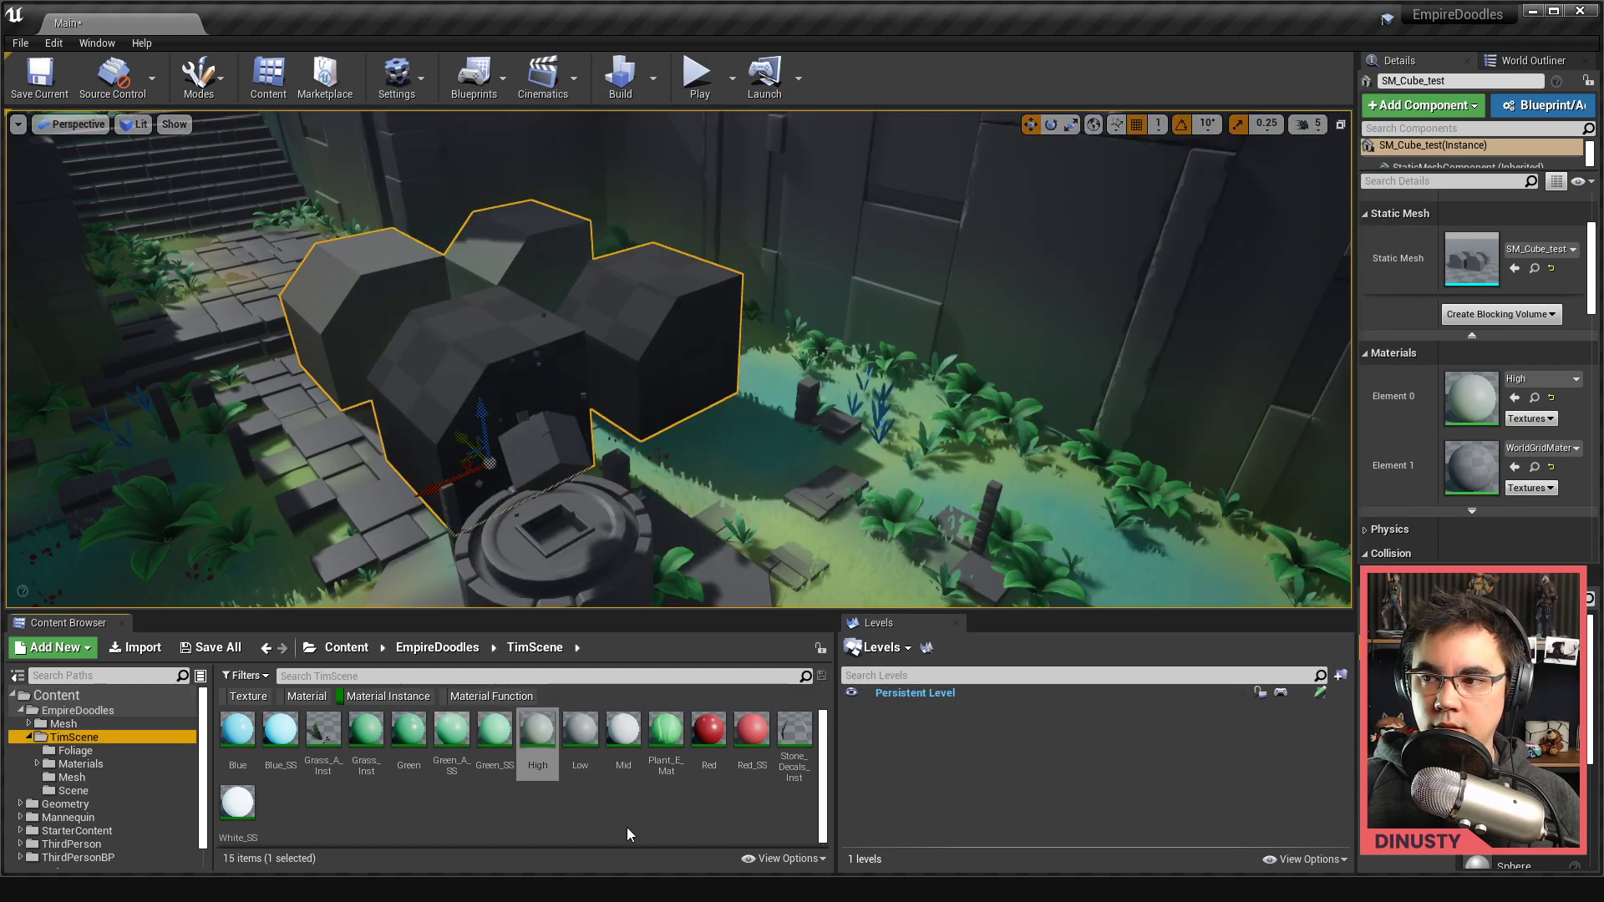
Step: Delete the SM_Cube_test actor from the level and look around the scene
right_click_drag(679, 360, 553, 359)
key("Delete")
right_click_drag(848, 347, 735, 219)
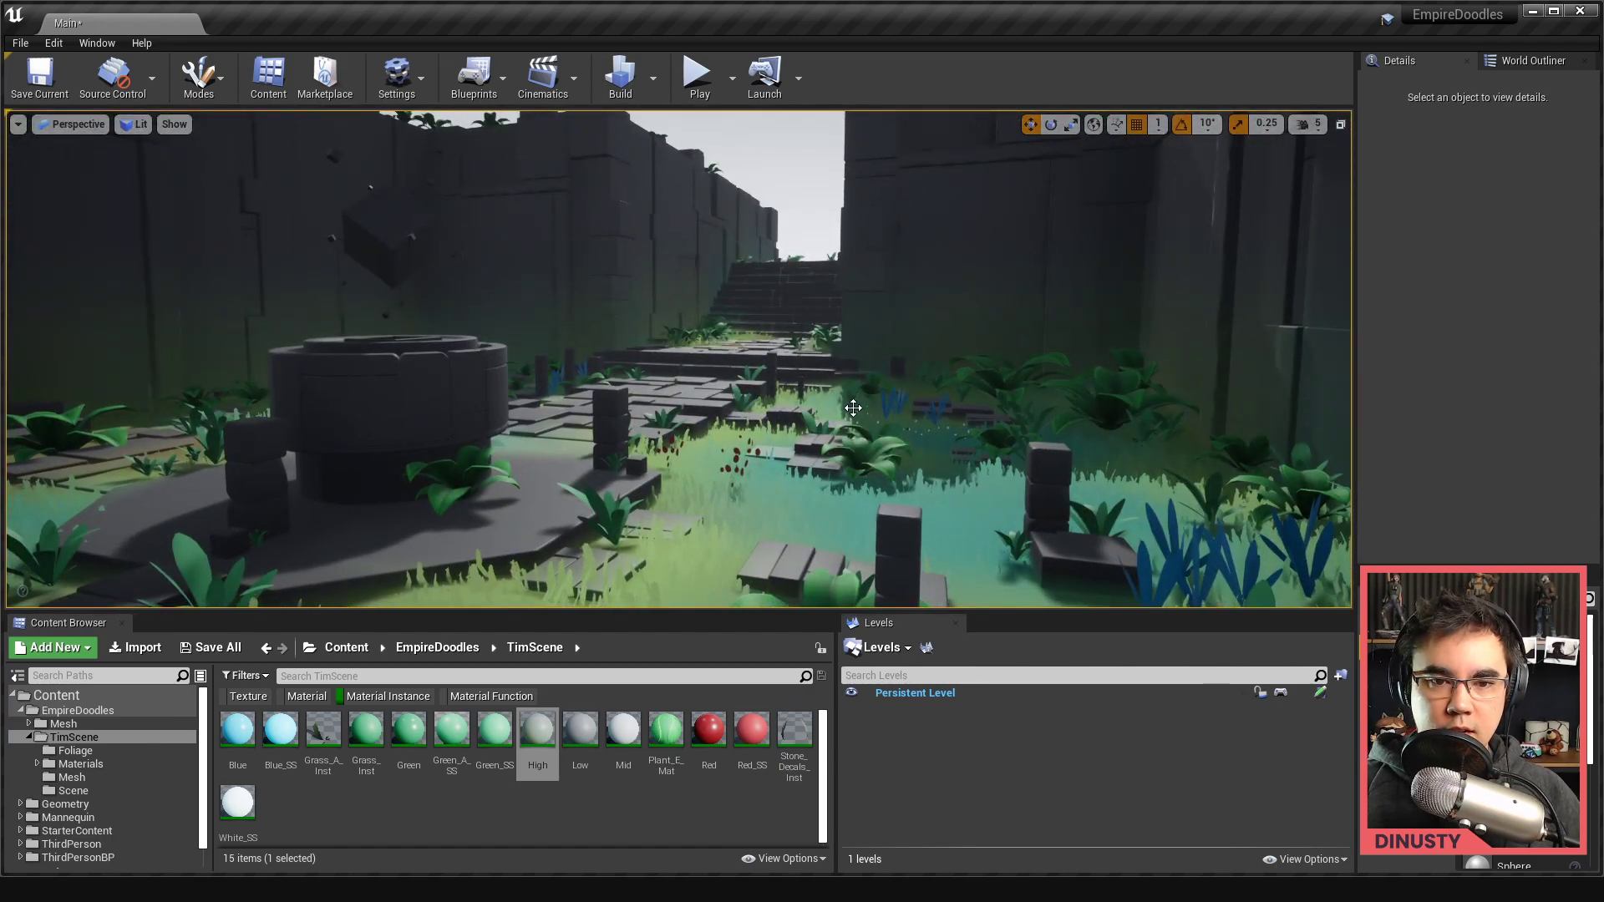
Step: Switch to Blender and review the Blender for Unreal Engine settings for Cube_test, from object and import properties to nomenclature and export
key("alt+Tab")
key("n")
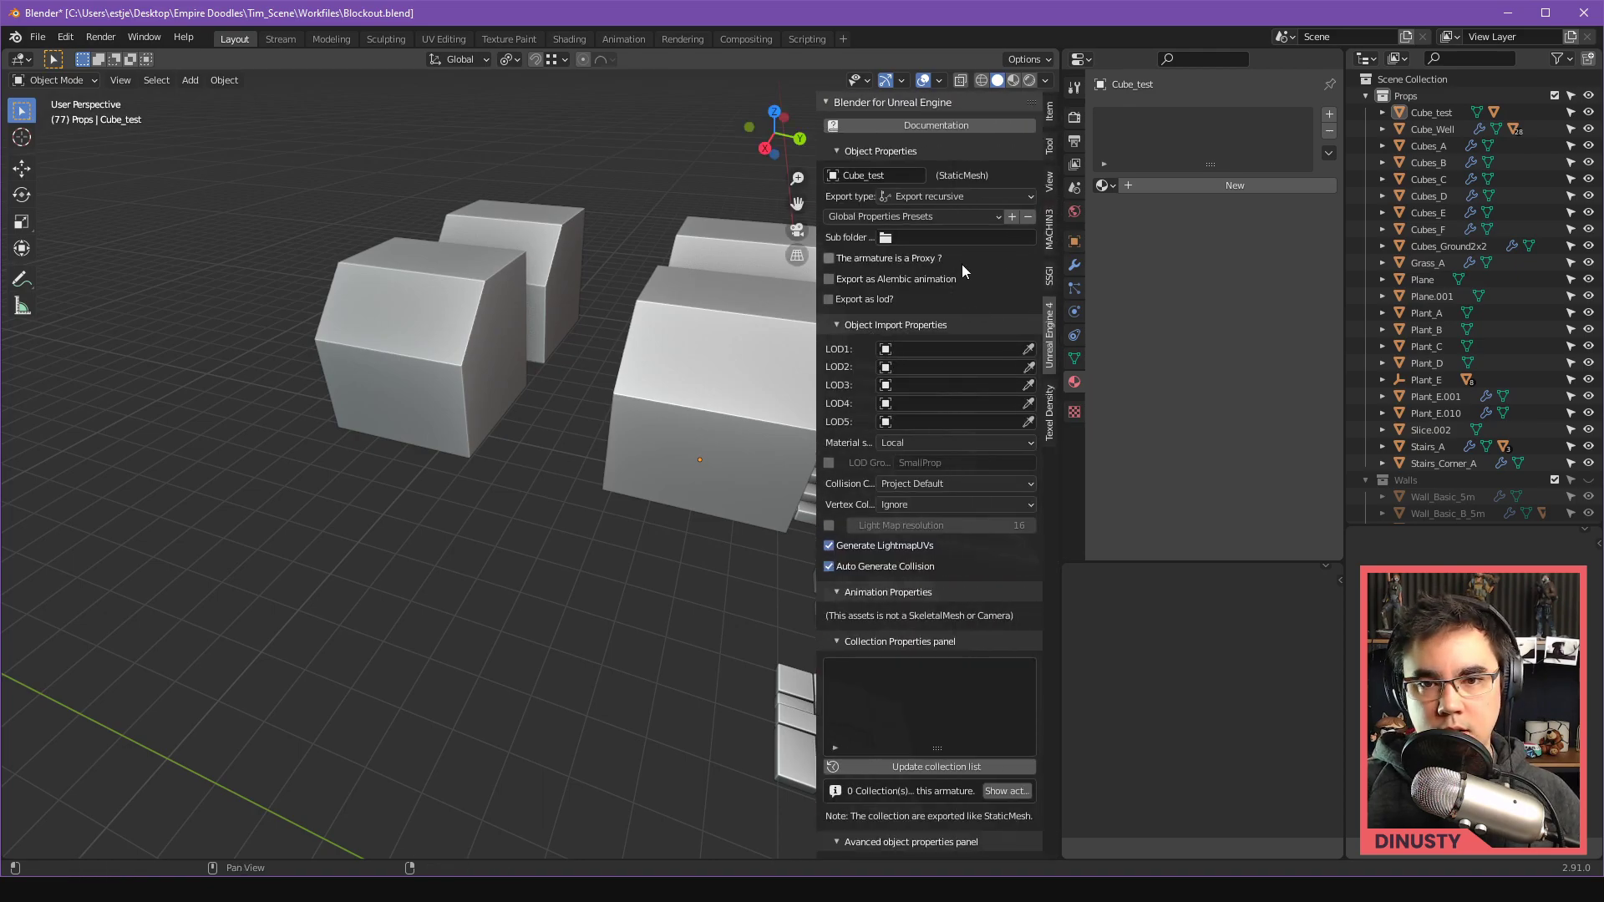
scroll(961, 264, "down", 5)
scroll(1008, 269, "up", 3)
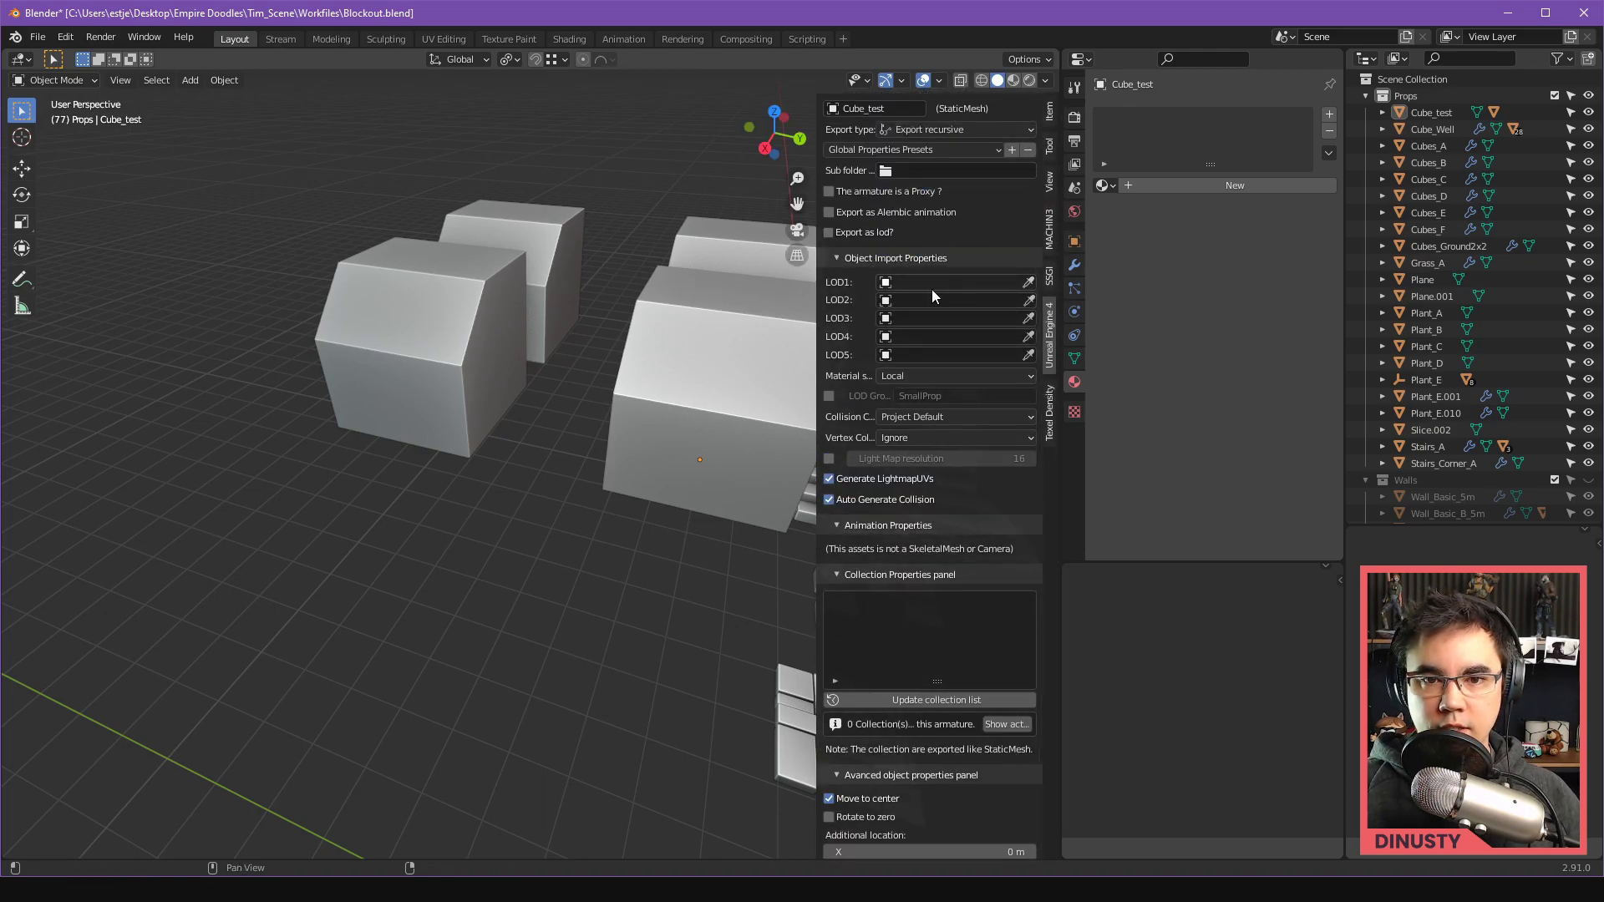
scroll(966, 379, "down", 8)
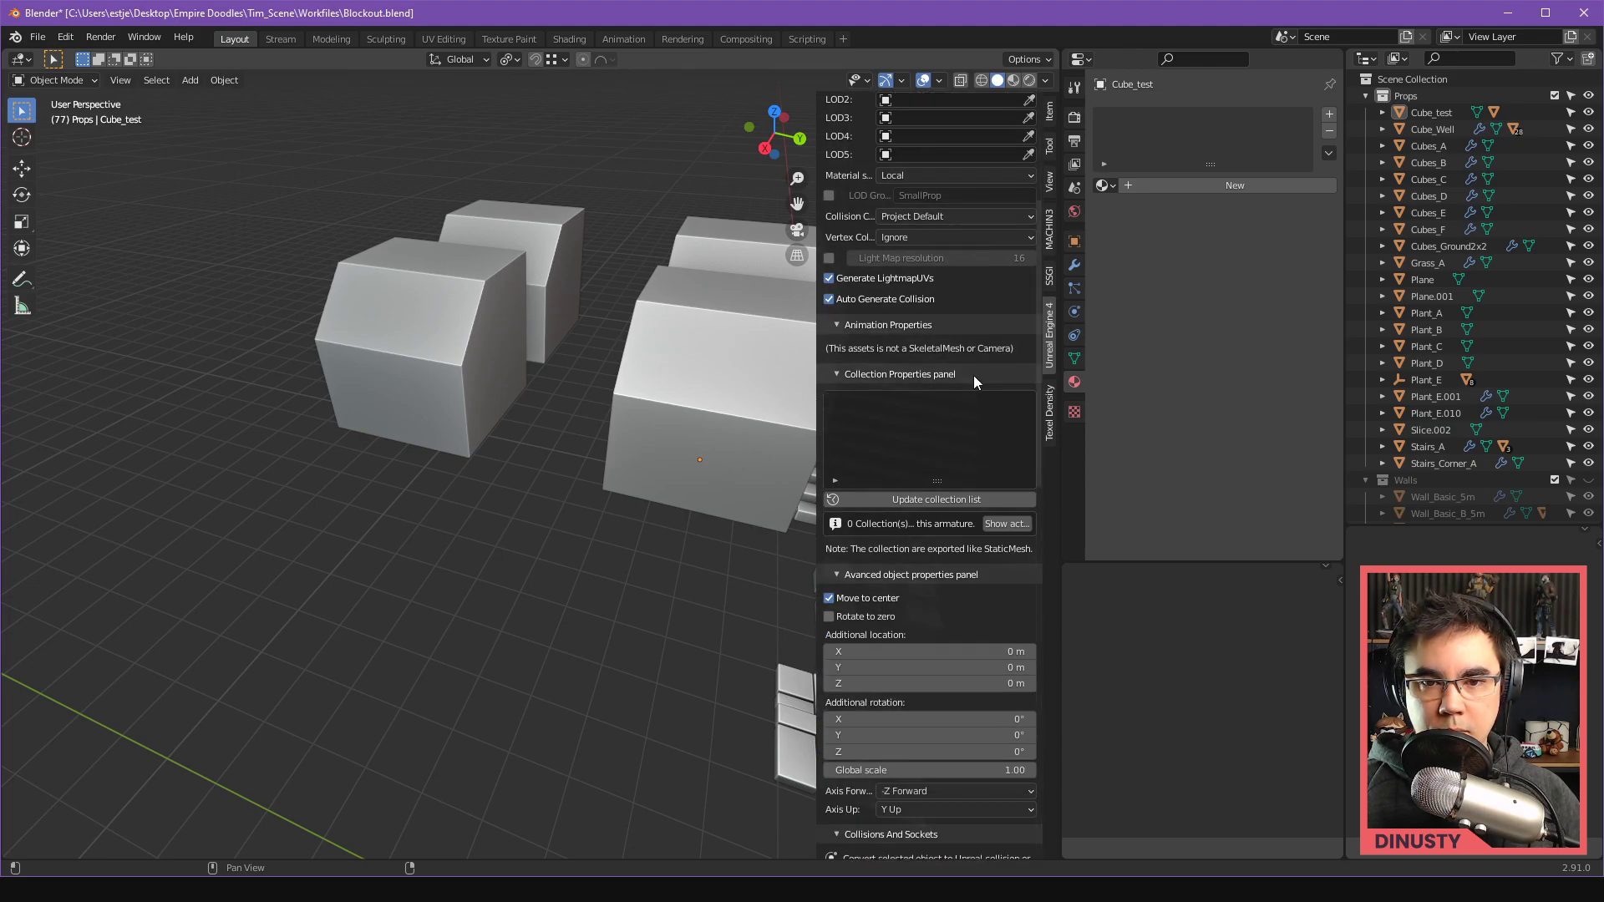
scroll(975, 357, "down", 20)
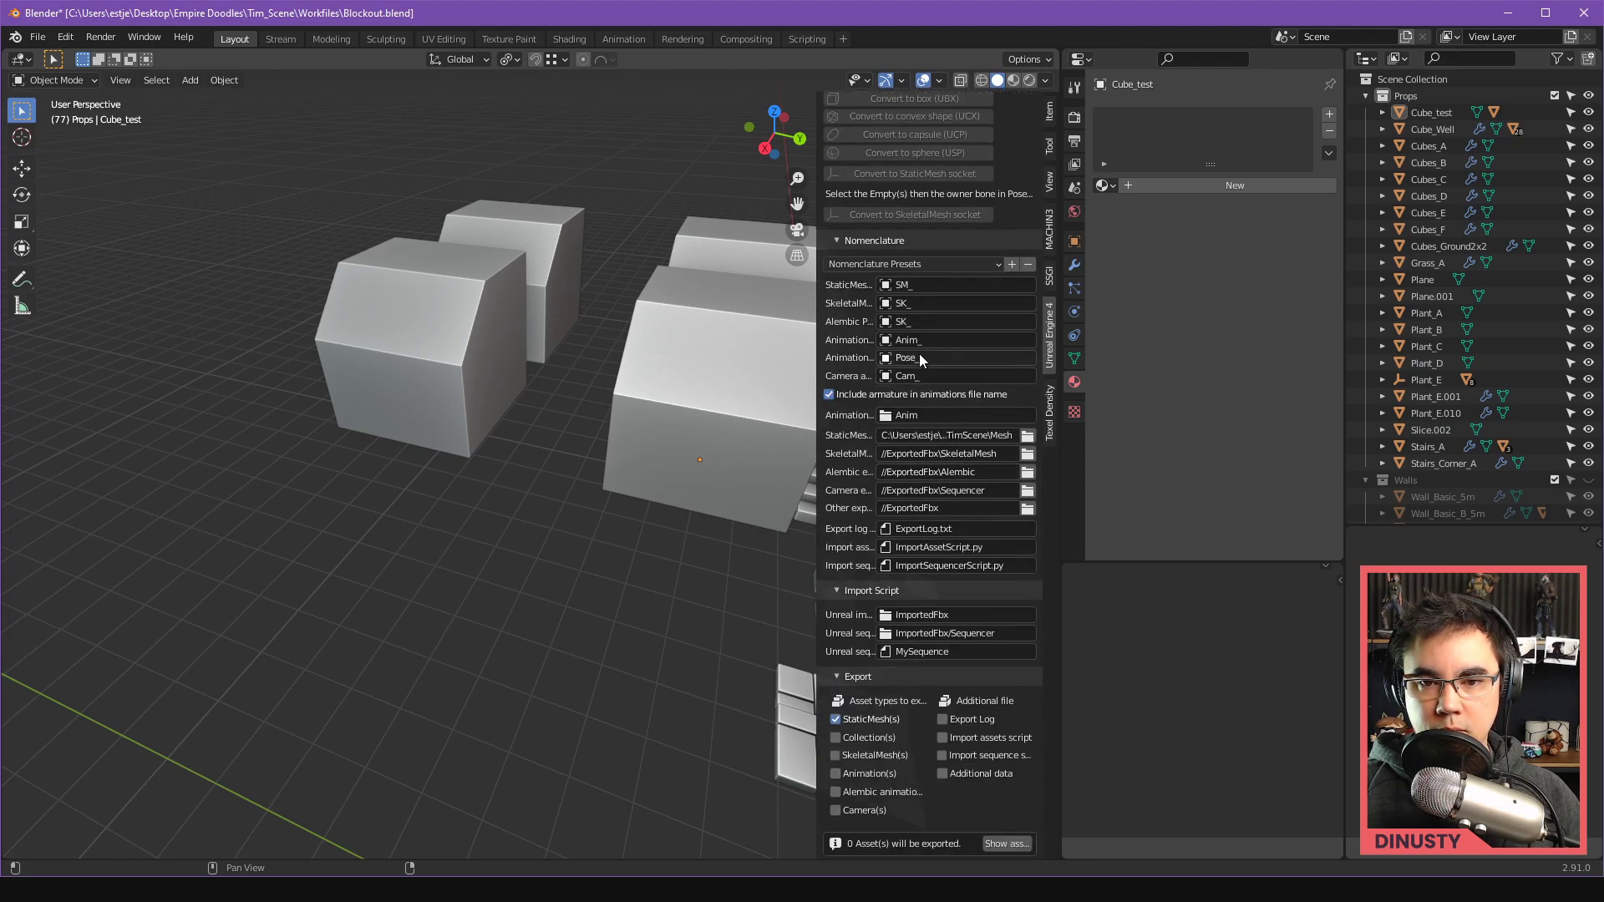
scroll(952, 351, "down", 5)
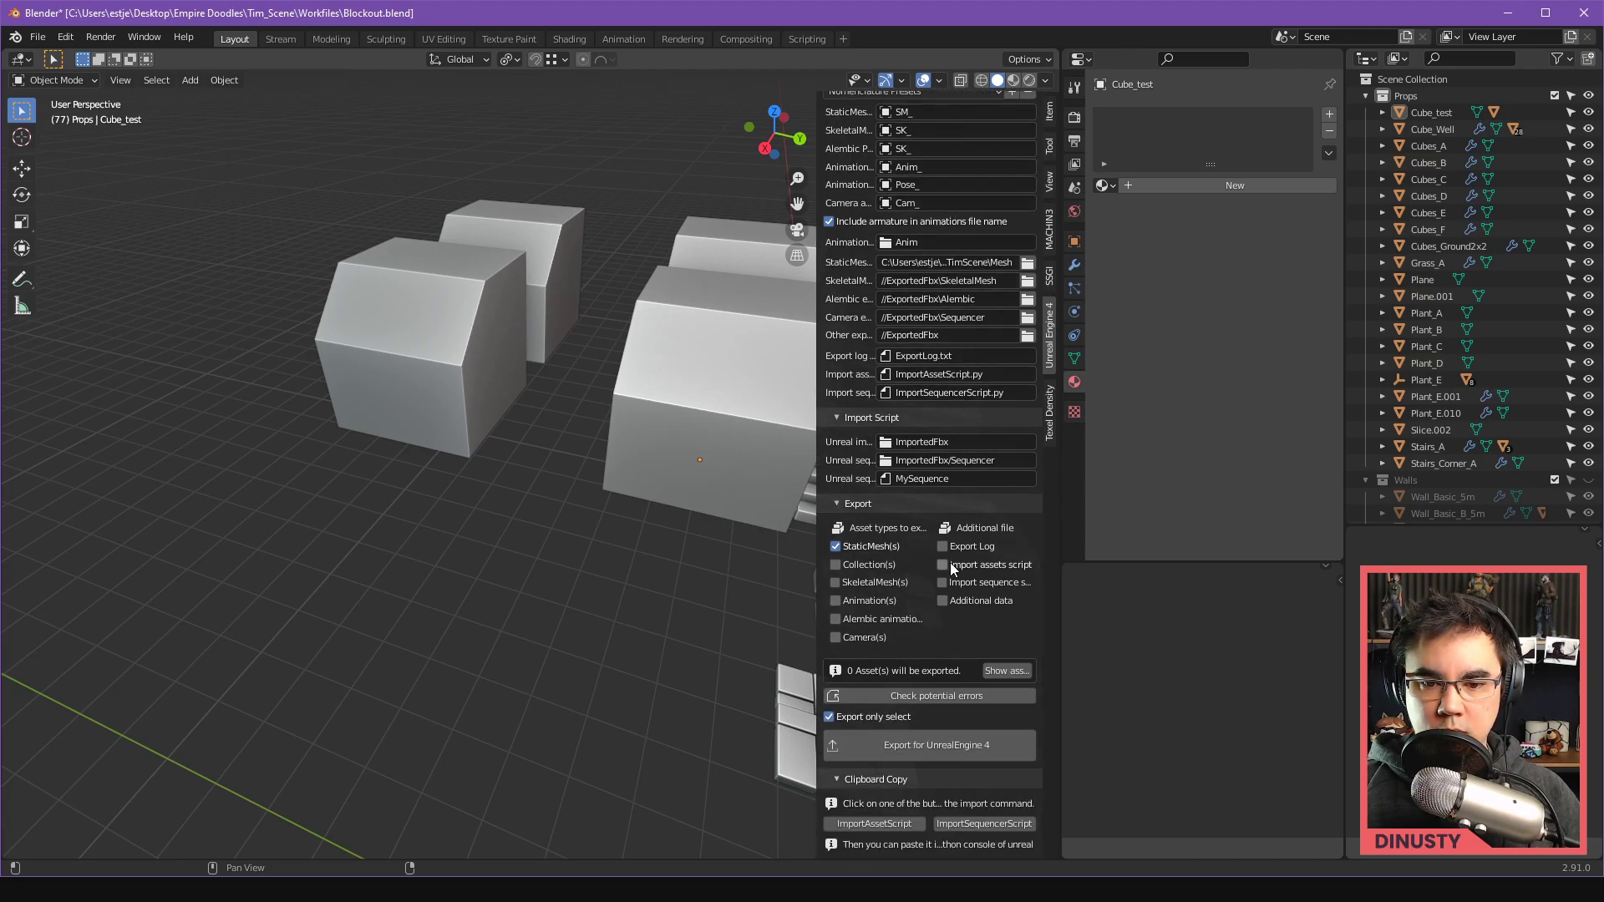
scroll(950, 563, "up", 20)
scroll(976, 535, "up", 8)
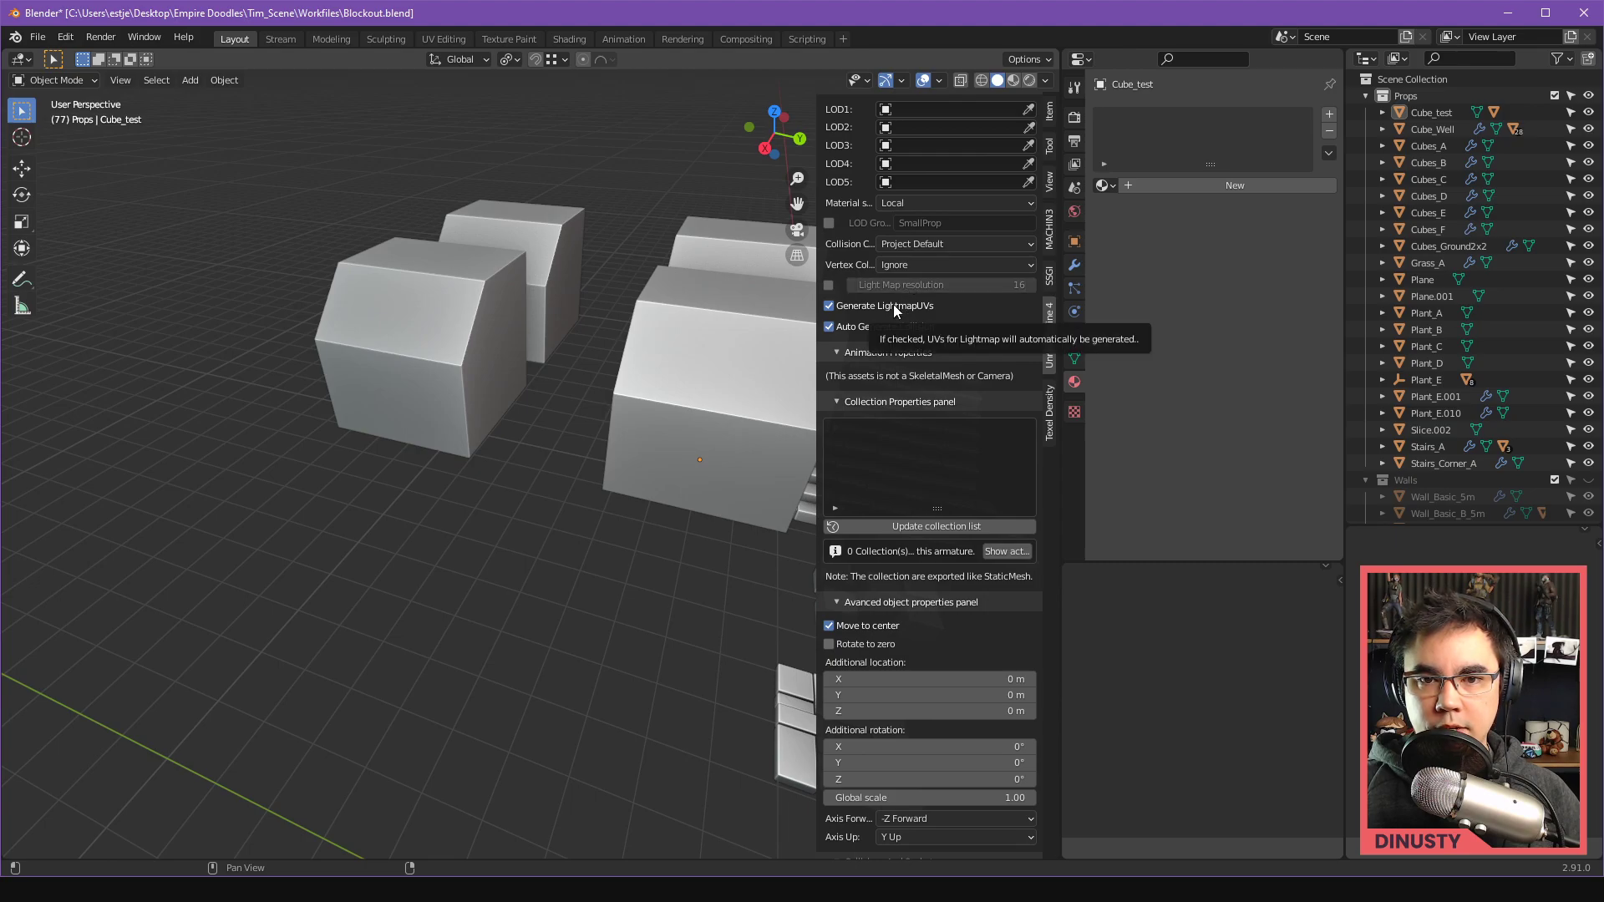
scroll(857, 494, "up", 7)
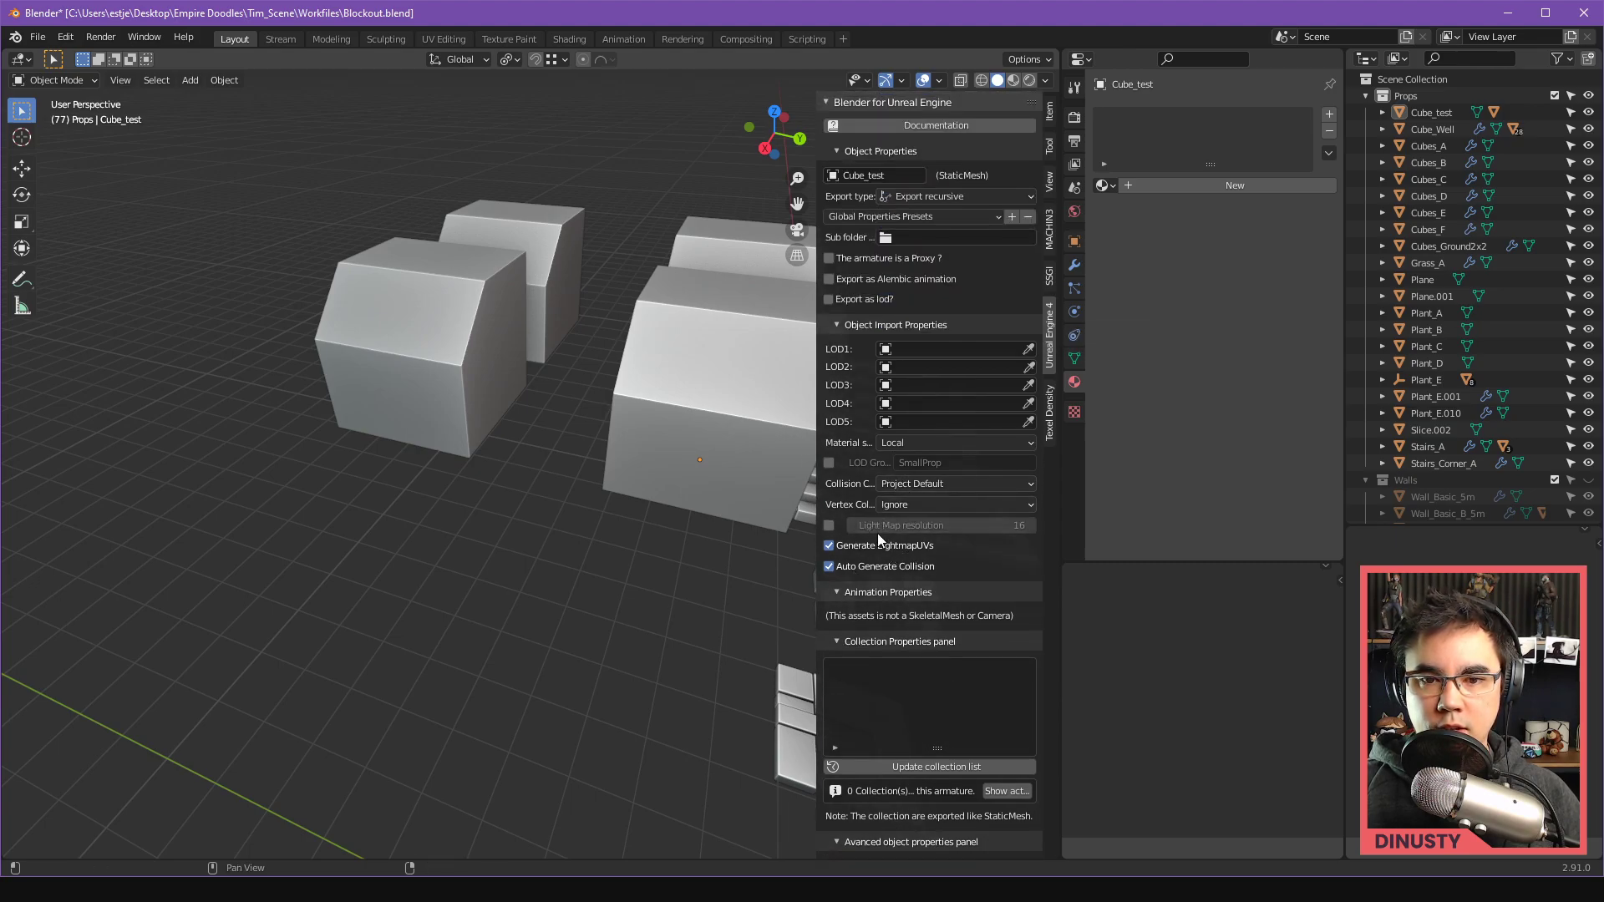